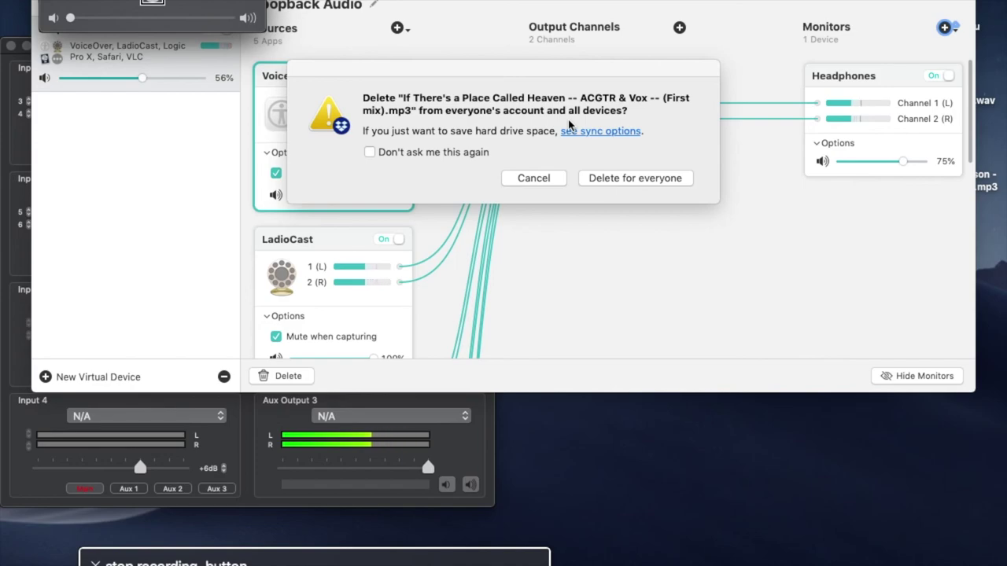
# Switch to the Finder's Applications folder, find Logic Pro X in the list and launch it
pyautogui.press('super+Tab')
pyautogui.press('super+Tab')
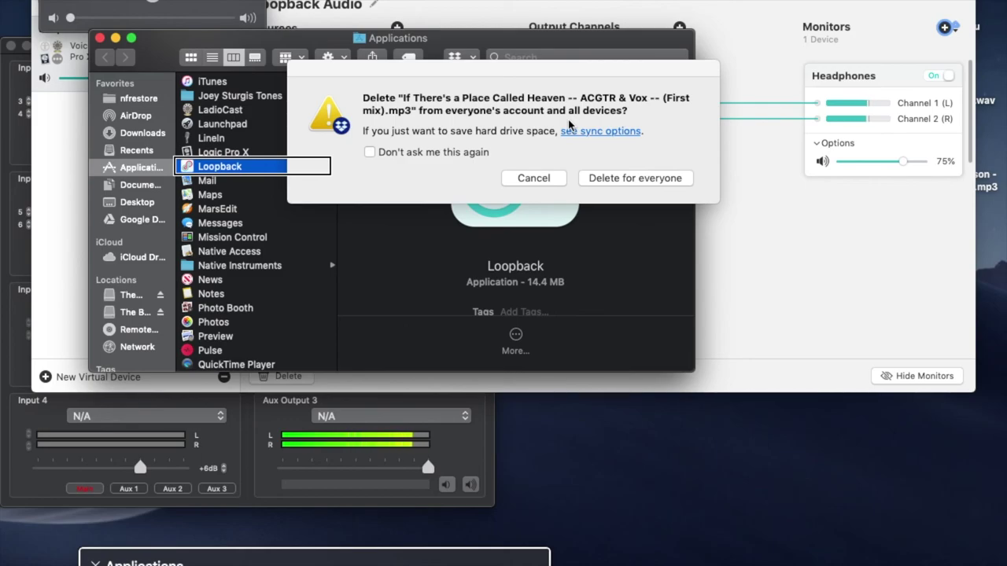
pyautogui.press('l')
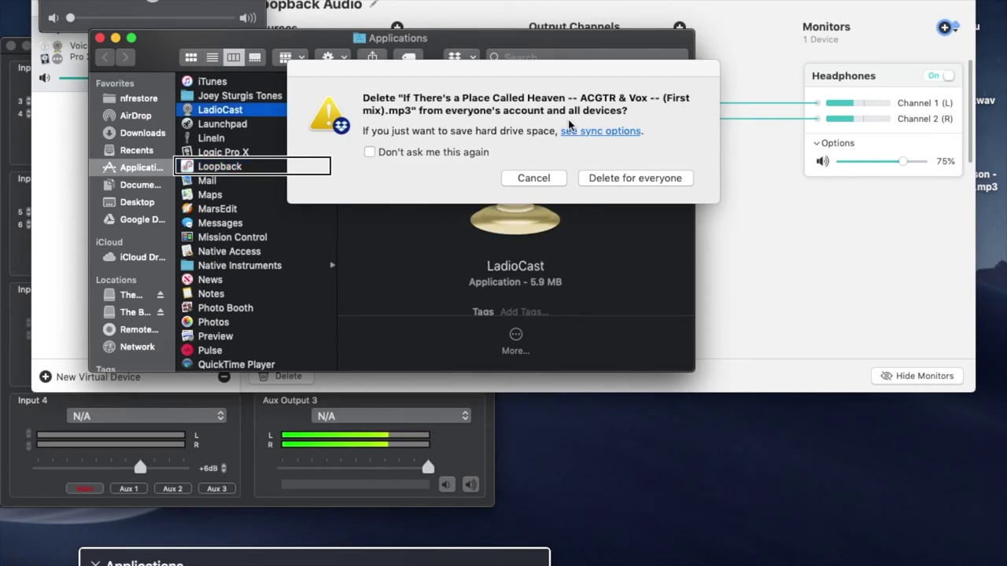
pyautogui.press('Down')
pyautogui.press('Down')
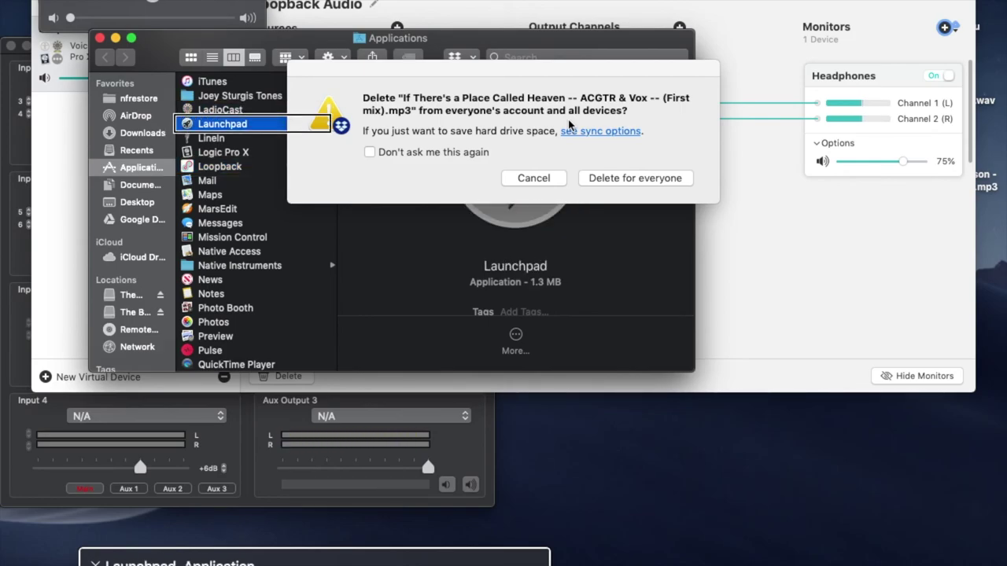
pyautogui.press('Down')
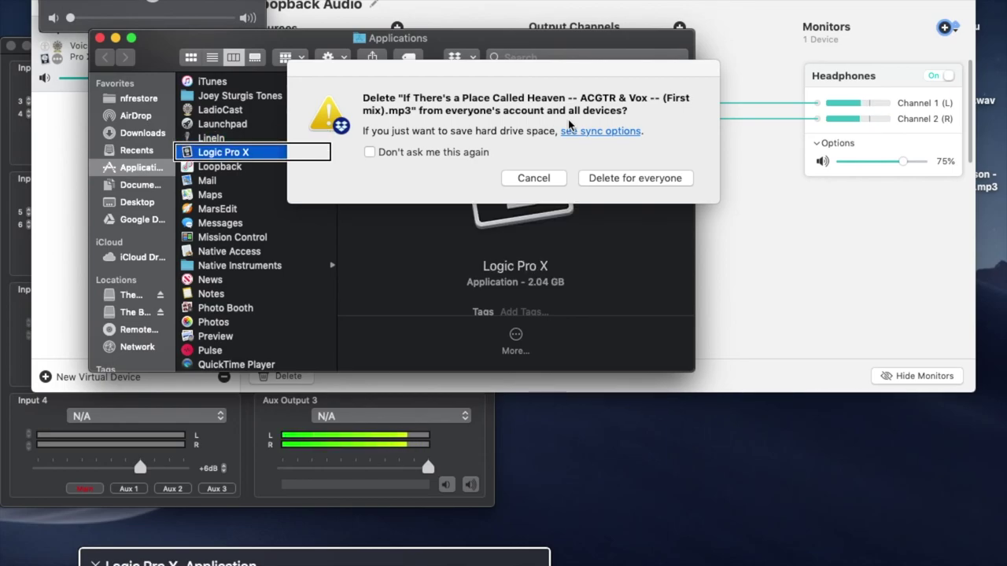
pyautogui.press('super+o')
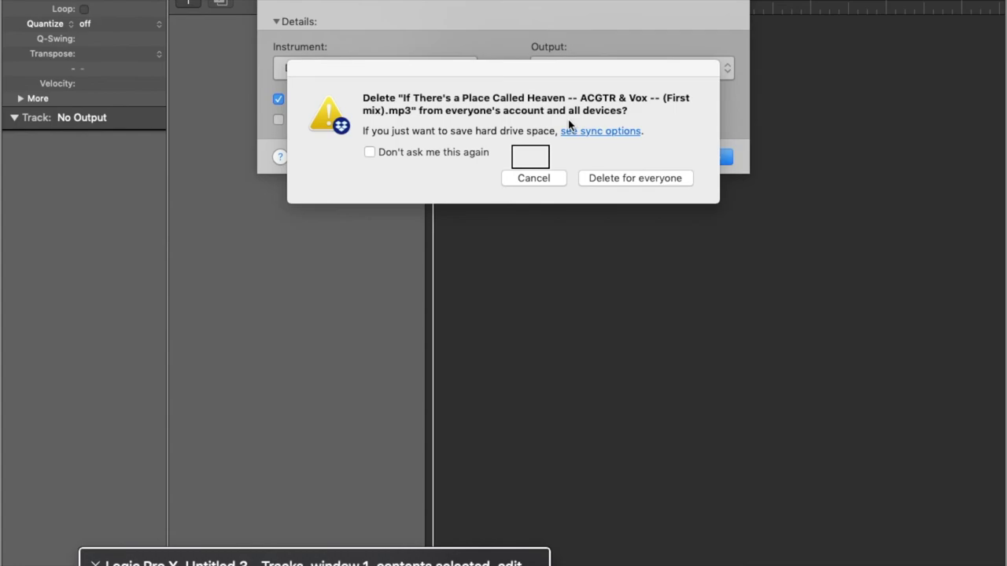
# Dismiss the New Track dialog, open the project chooser and move the VoiceOver focus into its category list
pyautogui.press('Escape')
pyautogui.press('super+n')
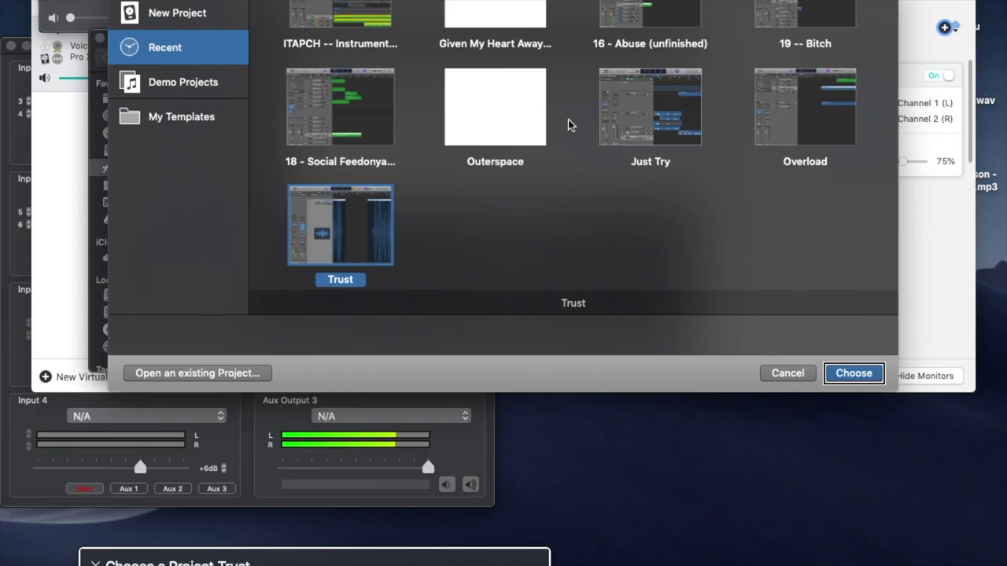
pyautogui.hotkey('shift', 'Tab')
pyautogui.hotkey('shift', 'Tab')
pyautogui.hotkey('shift', 'Tab')
pyautogui.hotkey('shift', 'Tab')
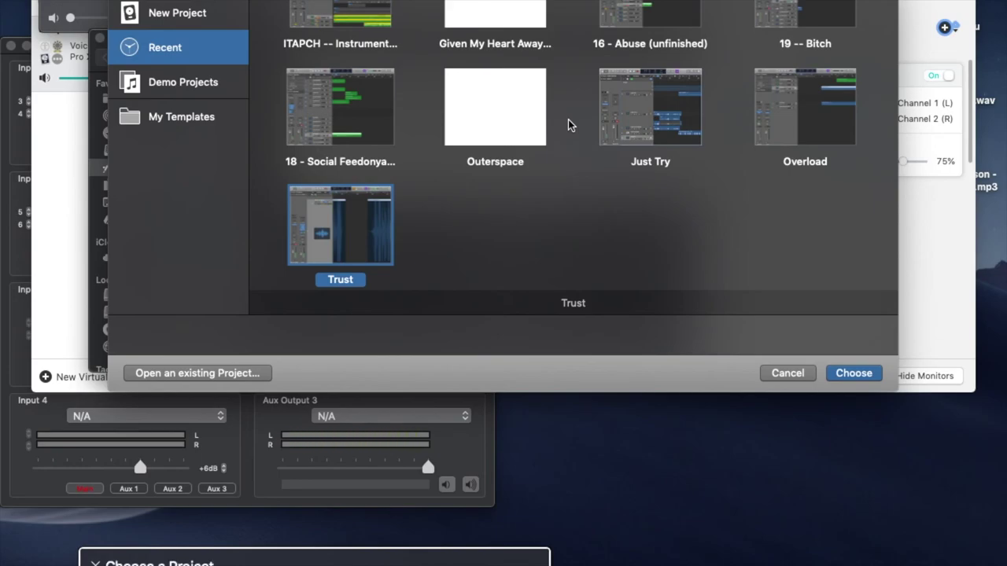
pyautogui.hotkey('ctrl', 'alt', 'Right')
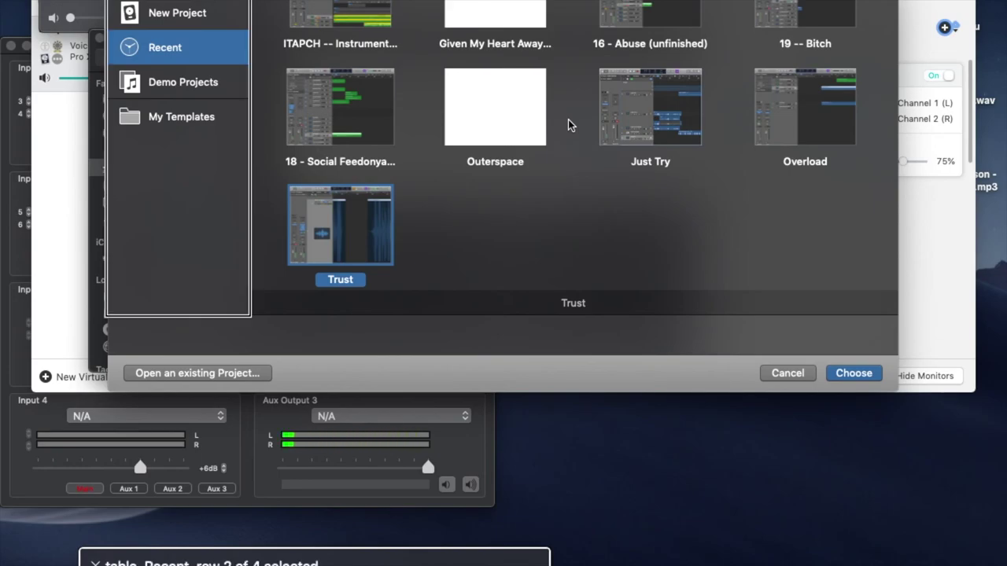
pyautogui.hotkey('ctrl', 'alt', 'shift', 'Down')
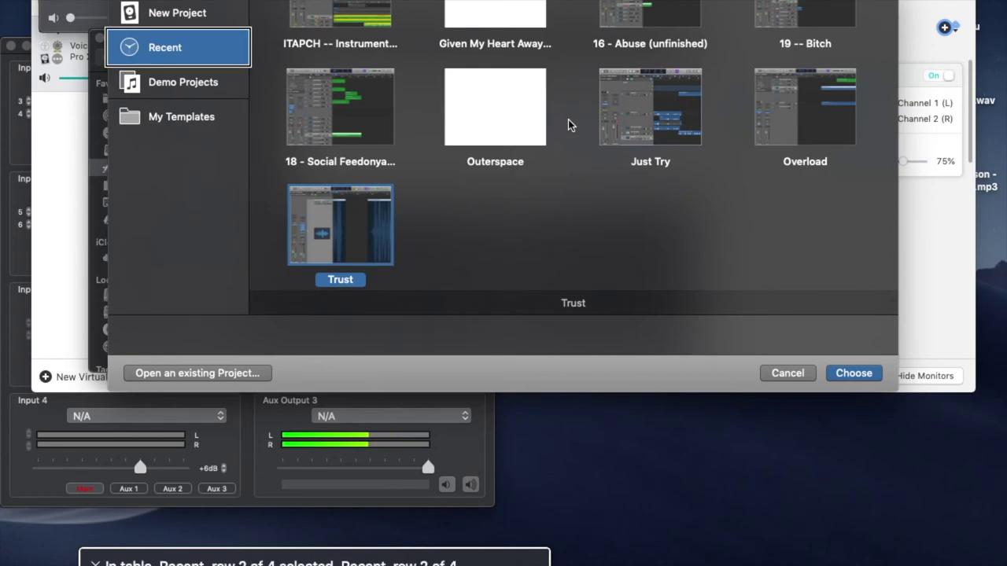
# Go through the Recent, Demo Projects and My Templates categories, and finish with New Project selected
pyautogui.press('Up')
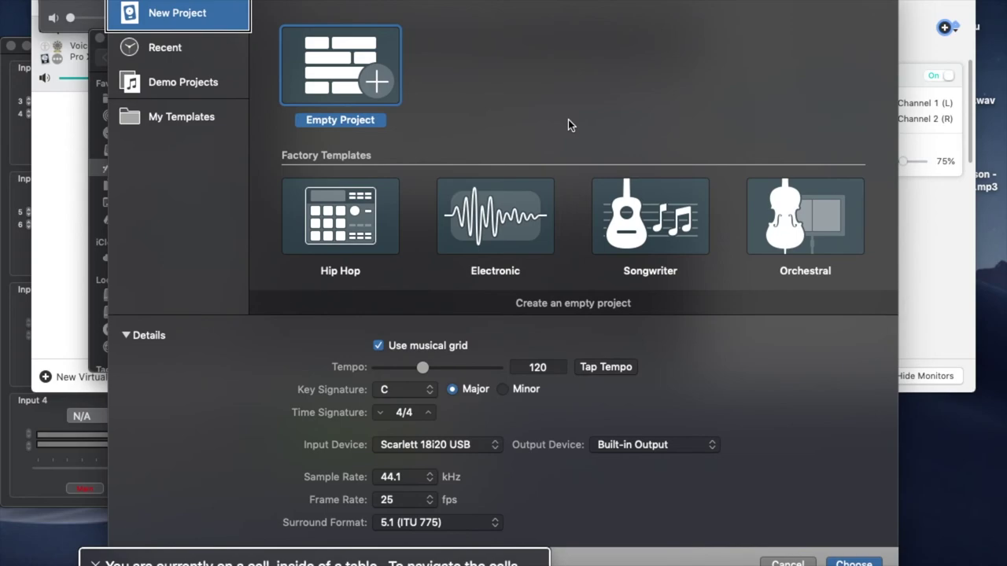
pyautogui.press('Down')
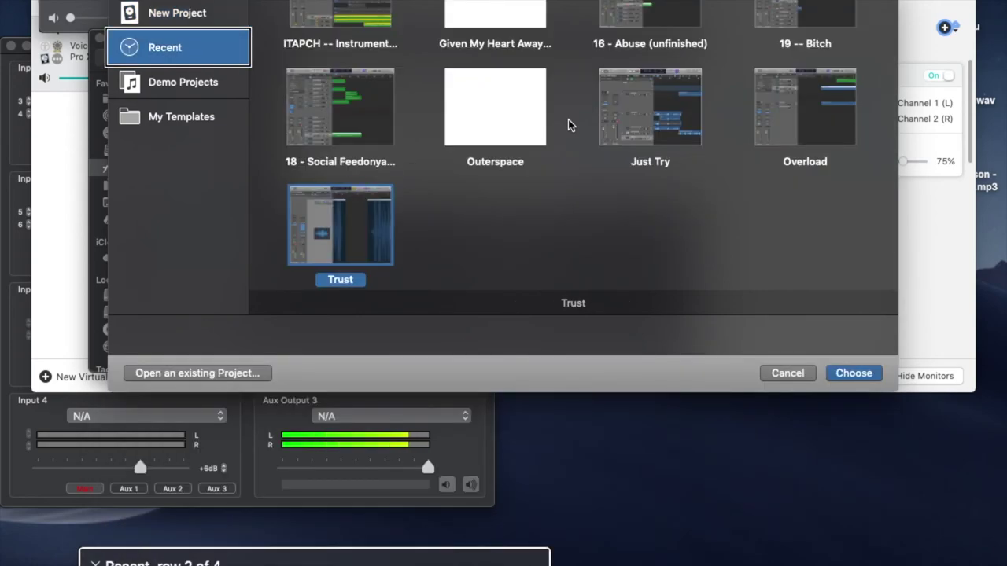
pyautogui.press('Down')
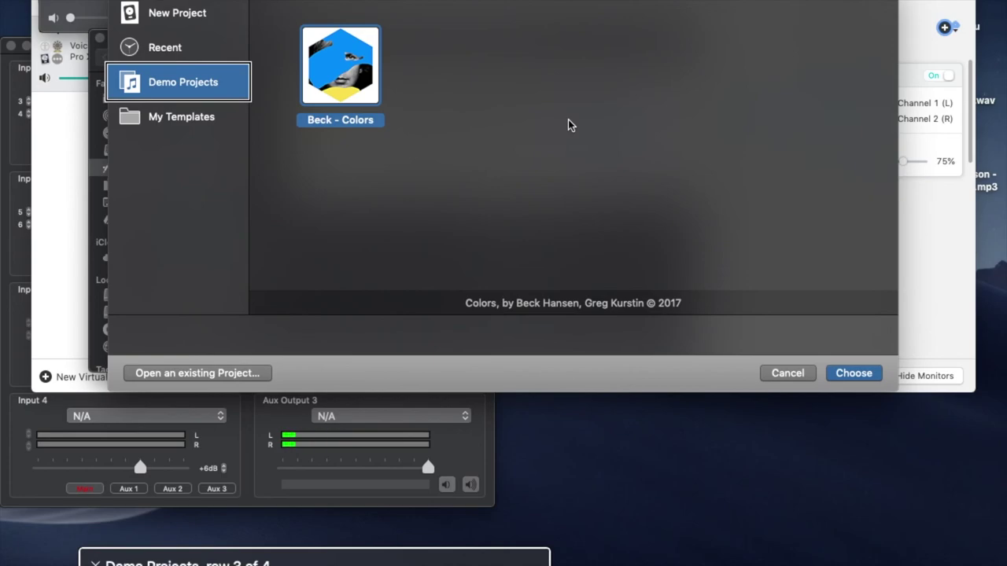
pyautogui.press('Down')
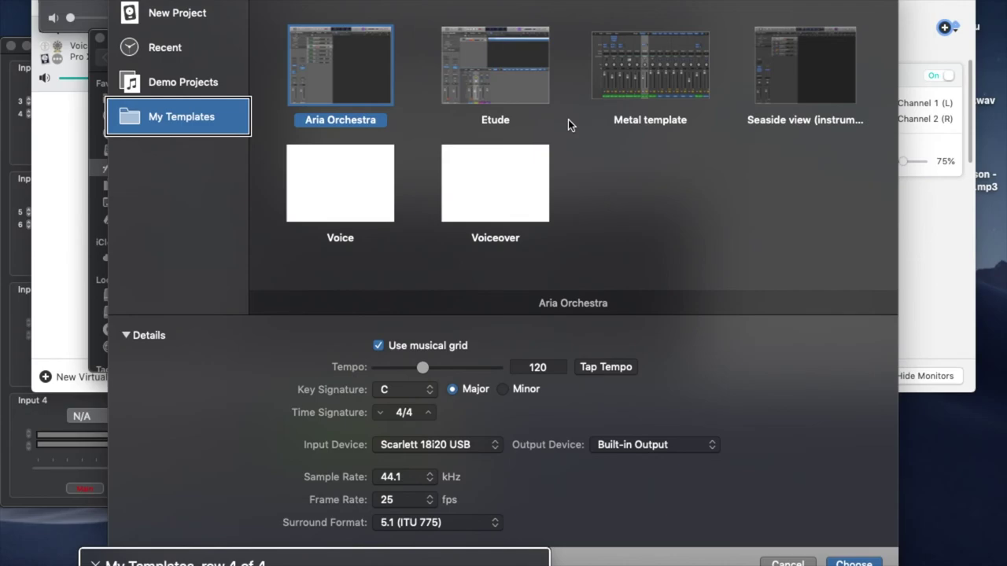
pyautogui.press('Up')
pyautogui.press('Up')
pyautogui.press('Up')
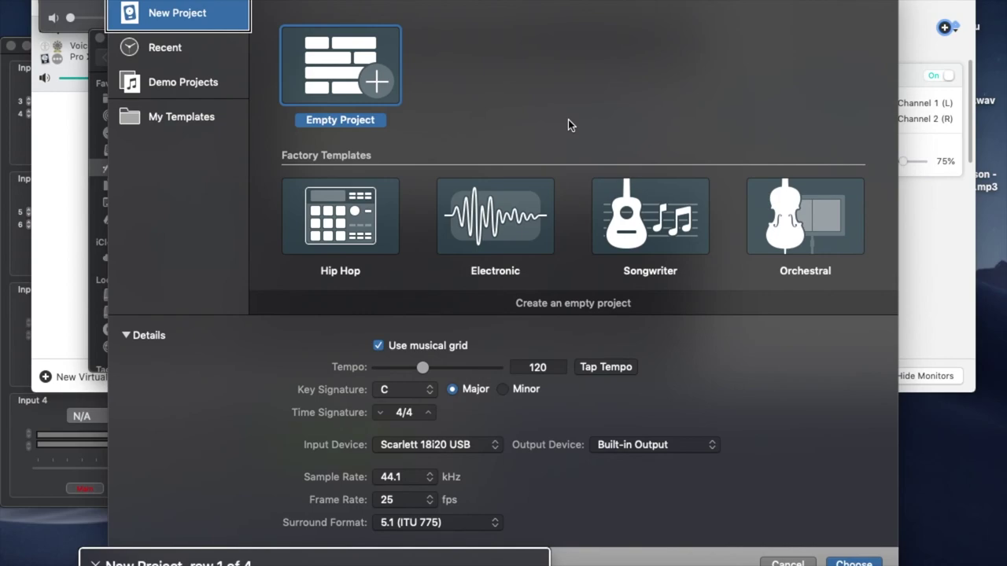
pyautogui.hotkey('ctrl', 'alt', 'shift', 'Up')
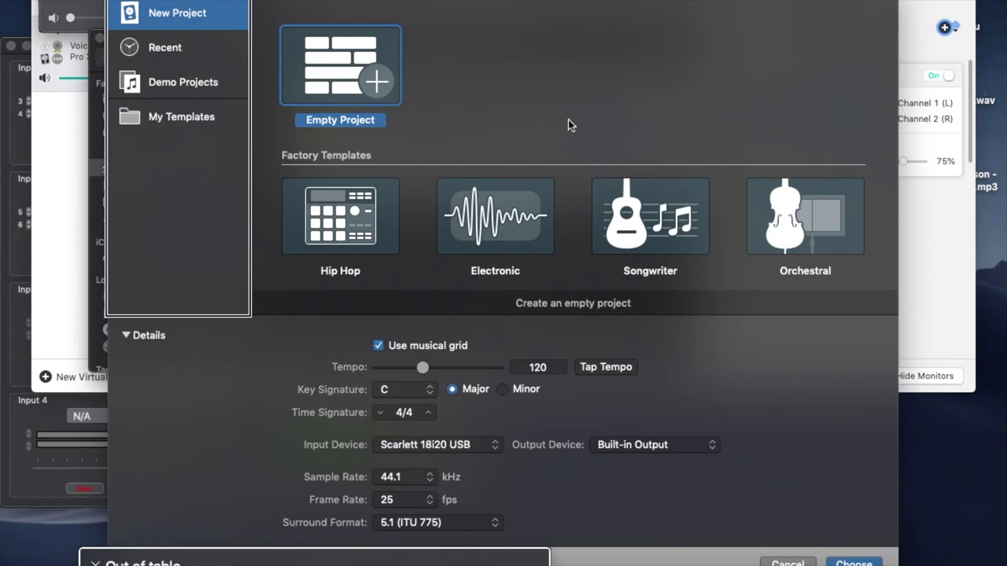
# Look through the new-project templates, from Empty Project through the factory templates to Music For Picture
pyautogui.hotkey('ctrl', 'alt', 'Right')
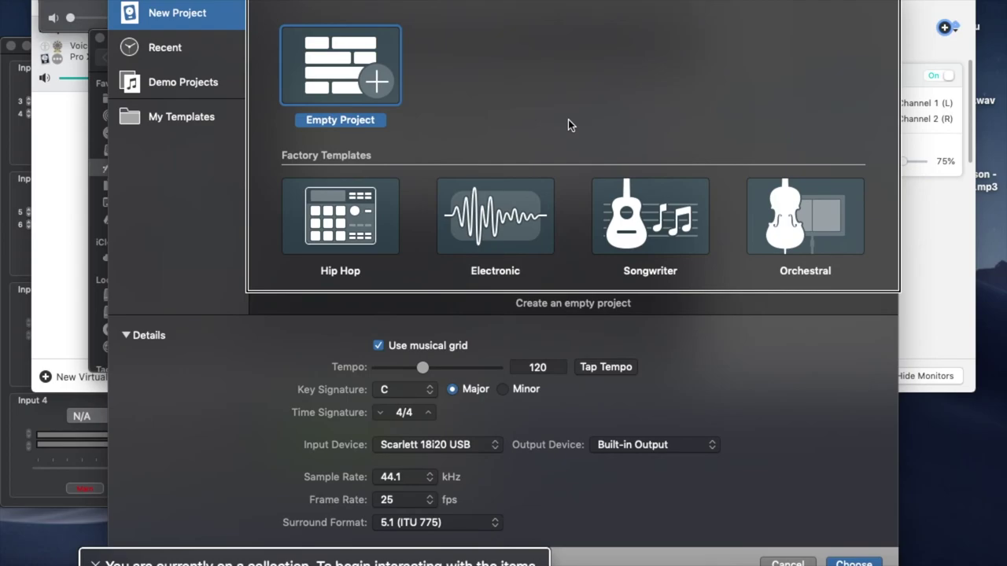
pyautogui.hotkey('ctrl', 'alt', 'shift', 'Down')
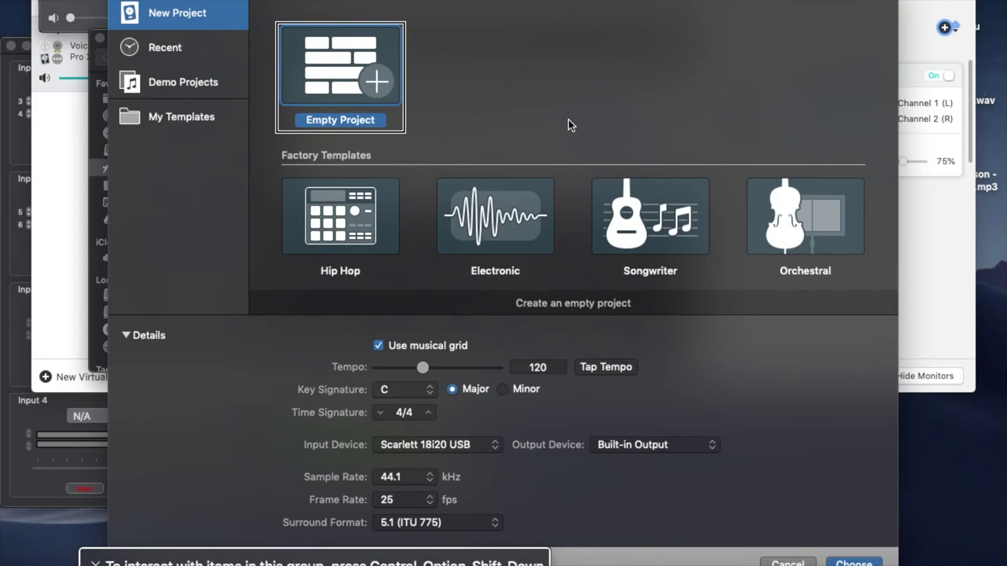
pyautogui.hotkey('ctrl', 'alt', 'Right')
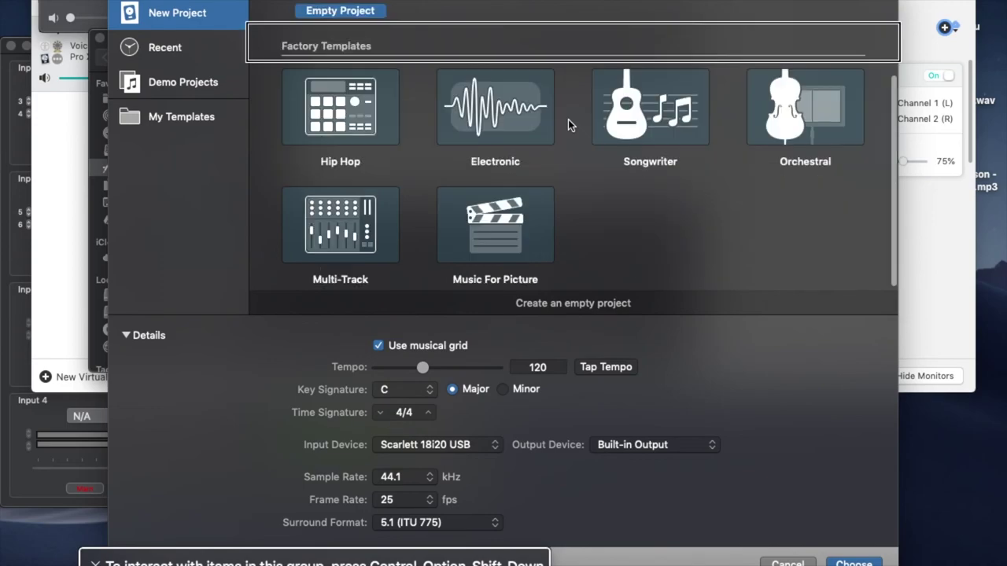
pyautogui.hotkey('ctrl', 'alt', 'shift', 'Down')
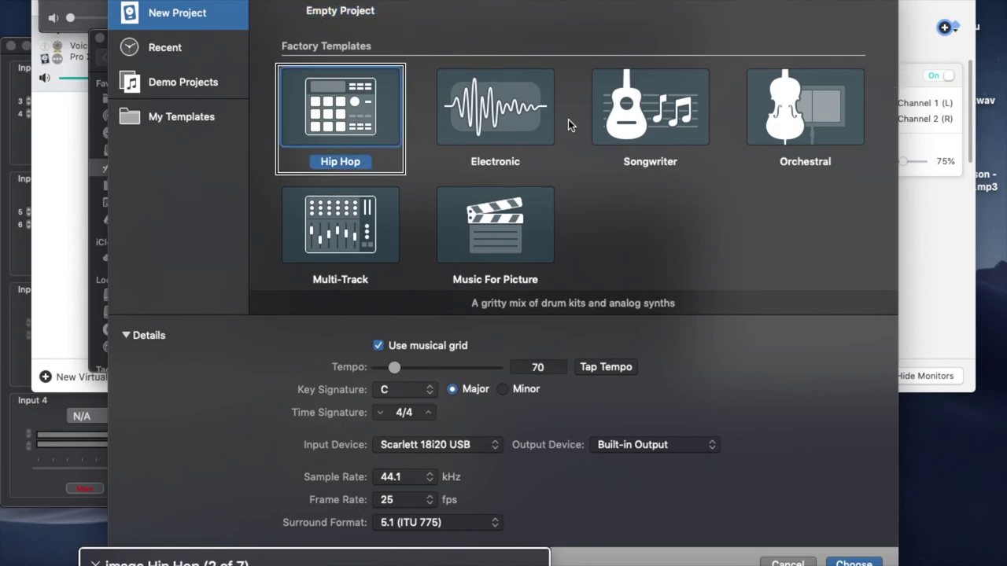
pyautogui.hotkey('ctrl', 'alt', 'Right')
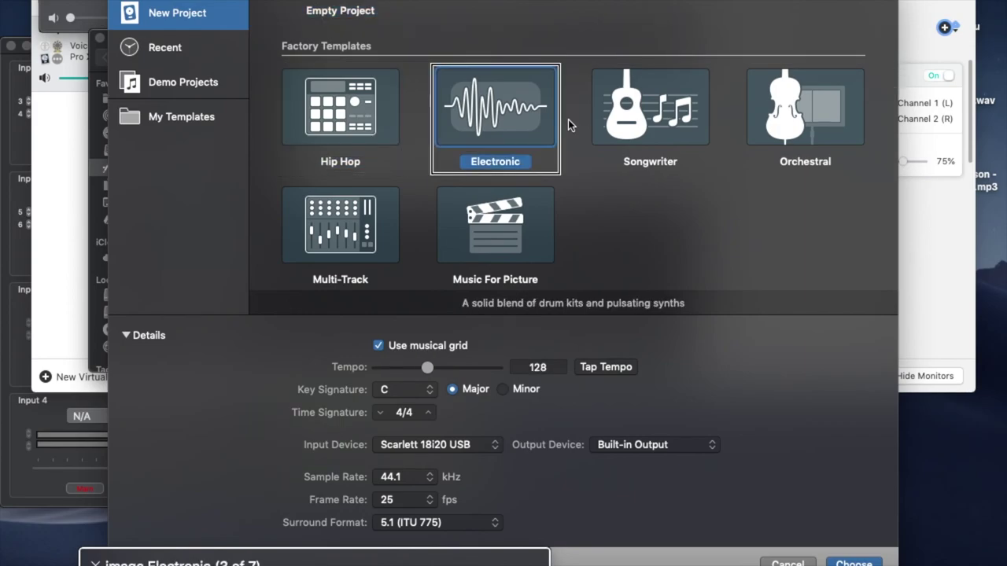
pyautogui.hotkey('ctrl', 'alt', 'Right')
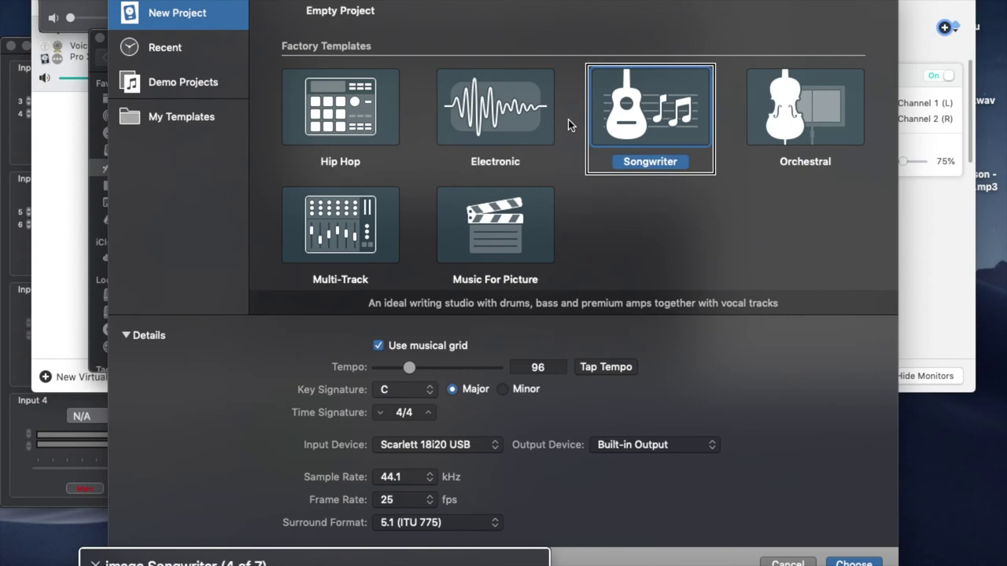
pyautogui.hotkey('ctrl', 'alt', 'Right')
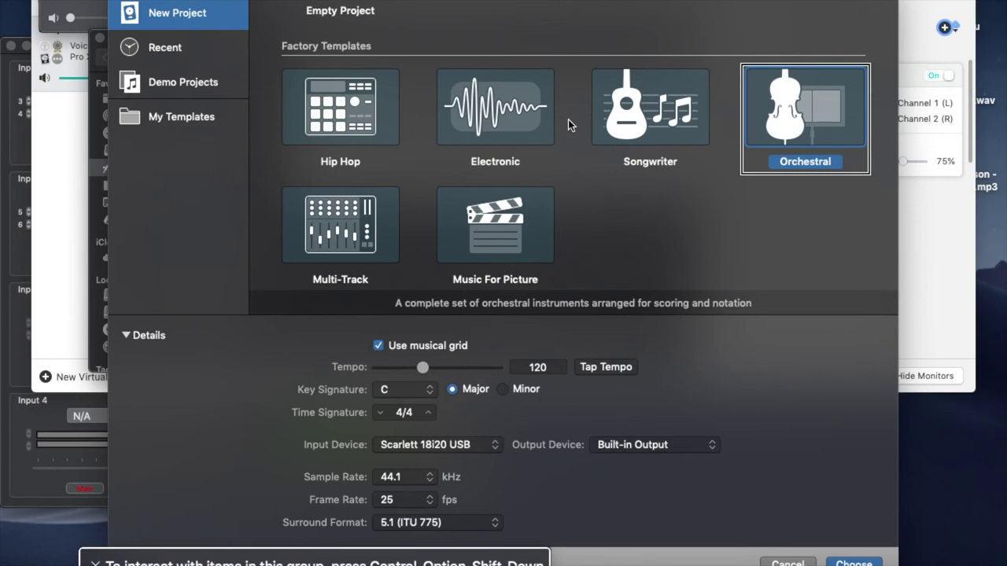
pyautogui.hotkey('ctrl', 'alt', 'Right')
pyautogui.hotkey('ctrl', 'alt', 'Right')
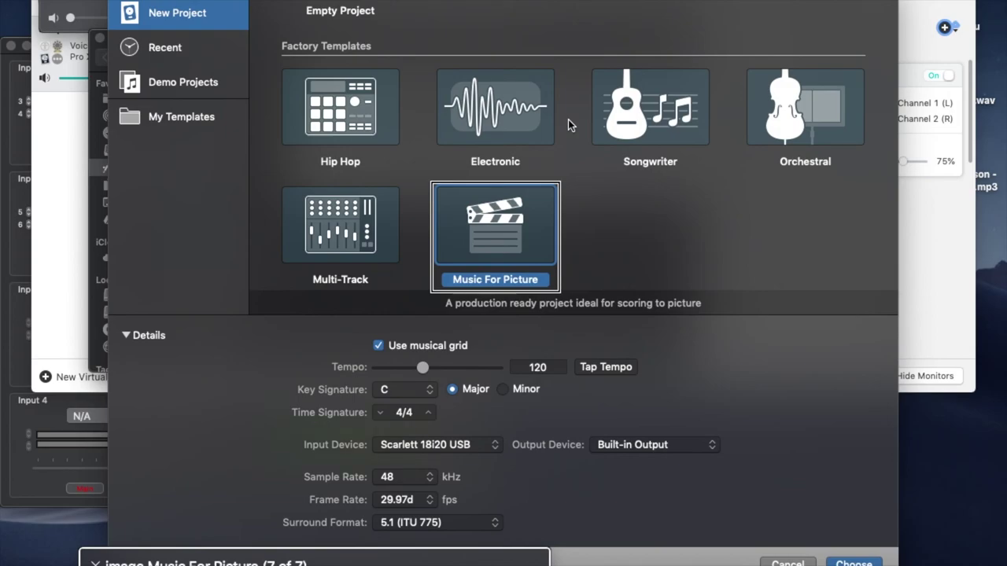
# Return to the Empty Project template and create the project from it
pyautogui.hotkey('ctrl', 'alt', 'Left')
pyautogui.hotkey('ctrl', 'alt', 'Left')
pyautogui.hotkey('ctrl', 'alt', 'Left')
pyautogui.hotkey('ctrl', 'alt', 'Left')
pyautogui.hotkey('ctrl', 'alt', 'shift', 'Up')
pyautogui.hotkey('ctrl', 'alt', 'Left')
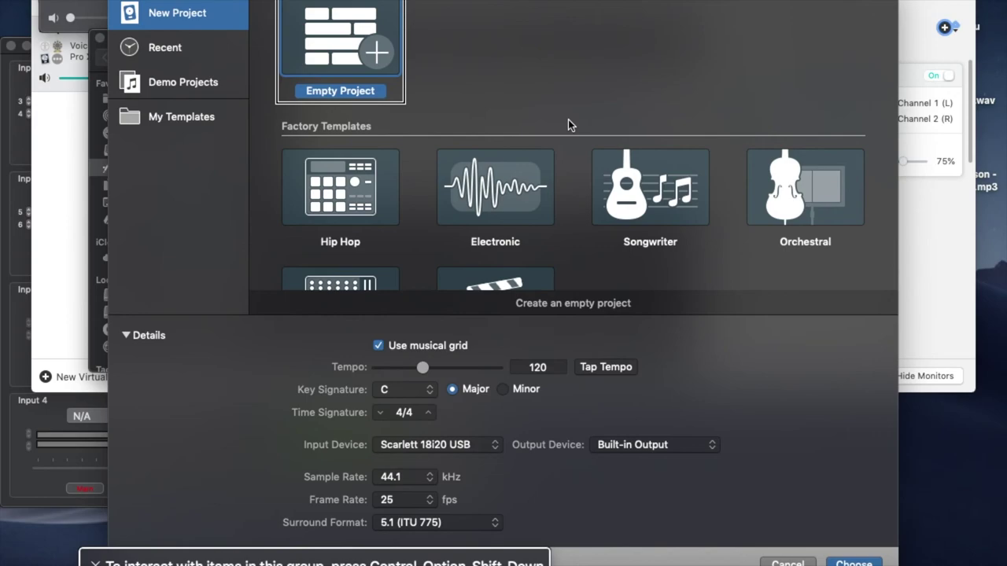
pyautogui.hotkey('ctrl', 'alt', 'shift', 'Up')
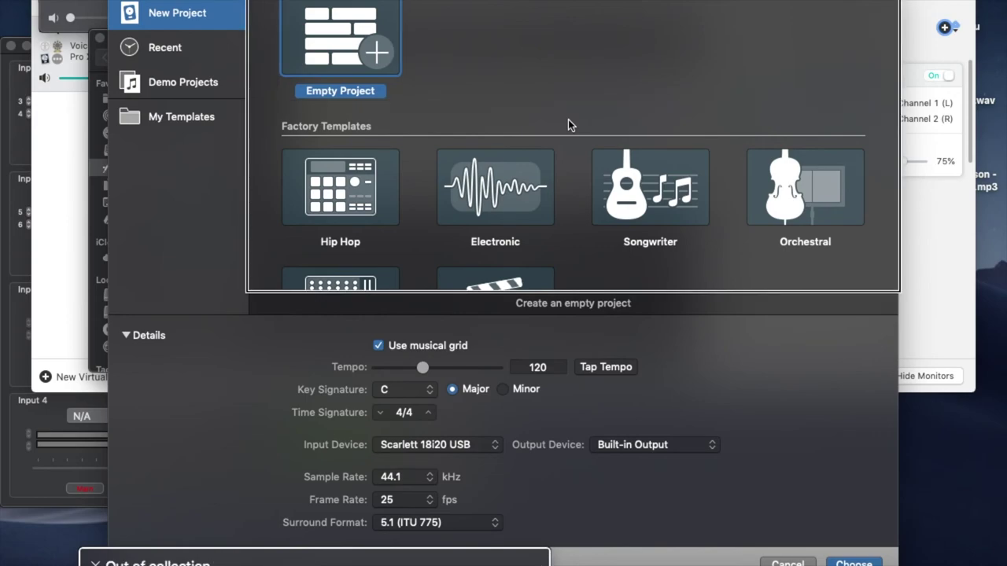
pyautogui.hotkey('ctrl', 'alt', 'Right')
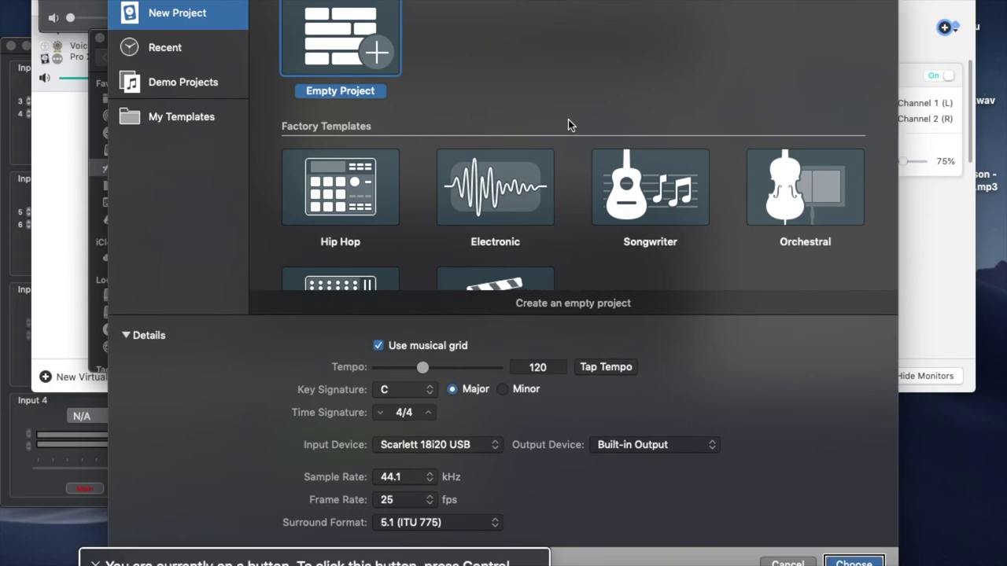
pyautogui.hotkey('ctrl', 'alt', 'space')
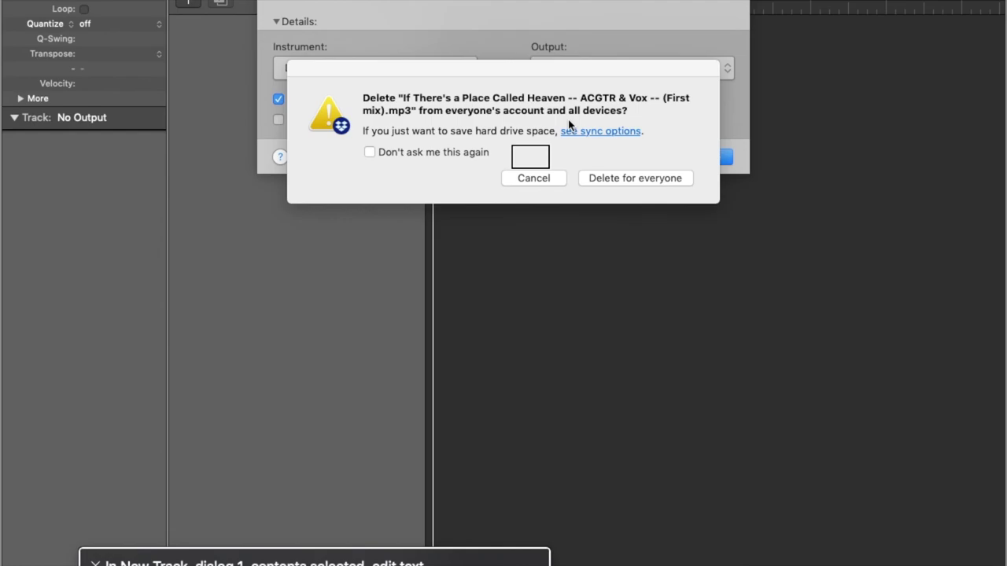
# Check that Software Instrument is the chosen track type for the new track and create the track
pyautogui.hotkey('ctrl', 'alt', 'Left')
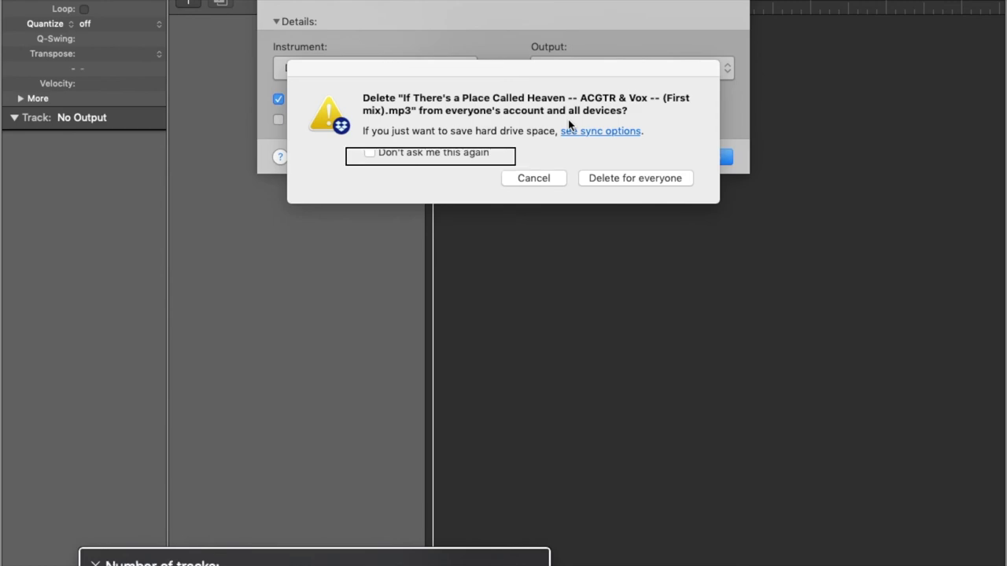
pyautogui.hotkey('ctrl', 'alt', 'Left')
pyautogui.hotkey('ctrl', 'alt', 'Left')
pyautogui.hotkey('ctrl', 'alt', 'Left')
pyautogui.hotkey('ctrl', 'alt', 'Left')
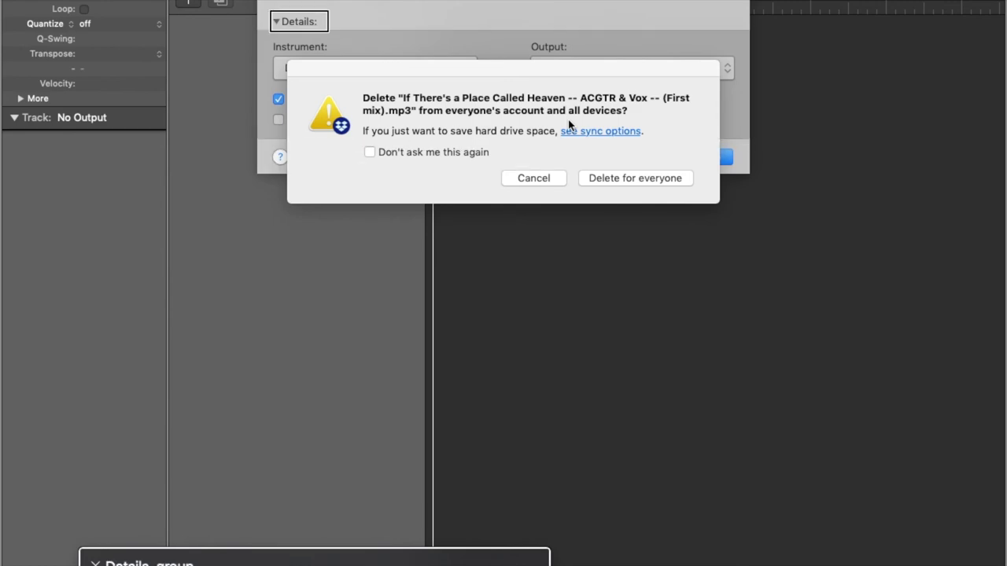
pyautogui.hotkey('ctrl', 'alt', 'Left')
pyautogui.hotkey('ctrl', 'alt', 'Left')
pyautogui.hotkey('ctrl', 'alt', 'Left')
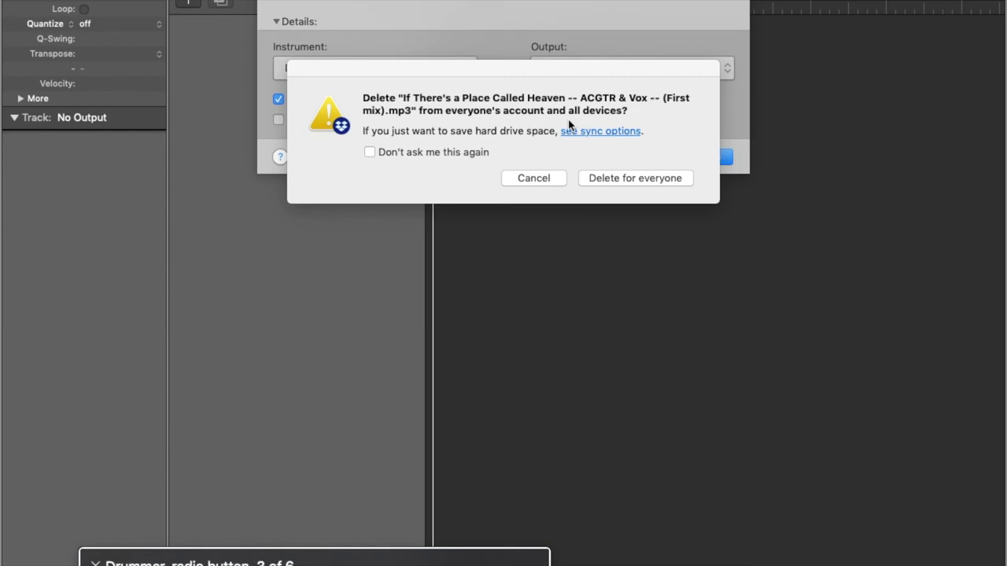
pyautogui.hotkey('ctrl', 'alt', 'Left')
pyautogui.hotkey('ctrl', 'alt', 'Left')
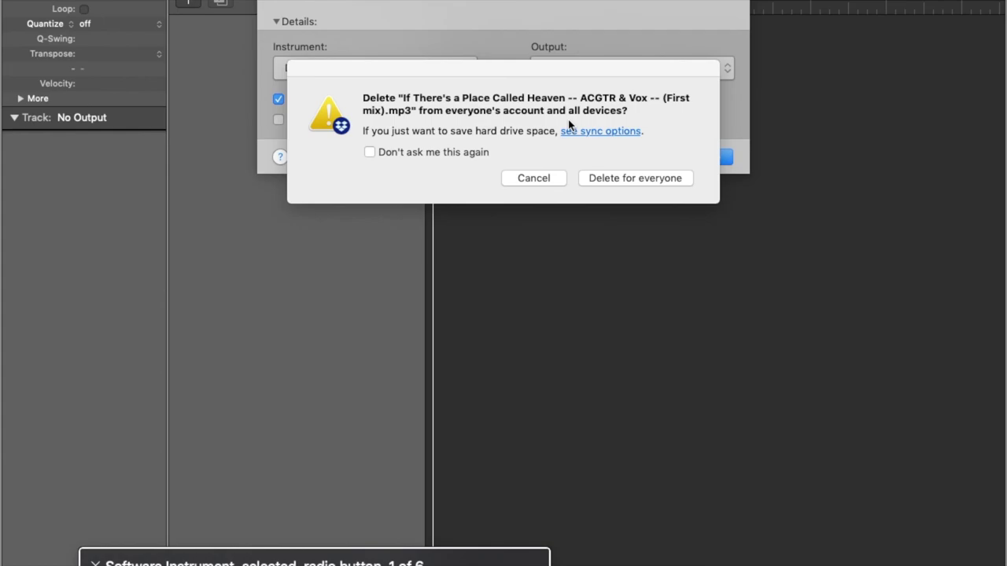
pyautogui.hotkey('ctrl', 'alt', 'Right')
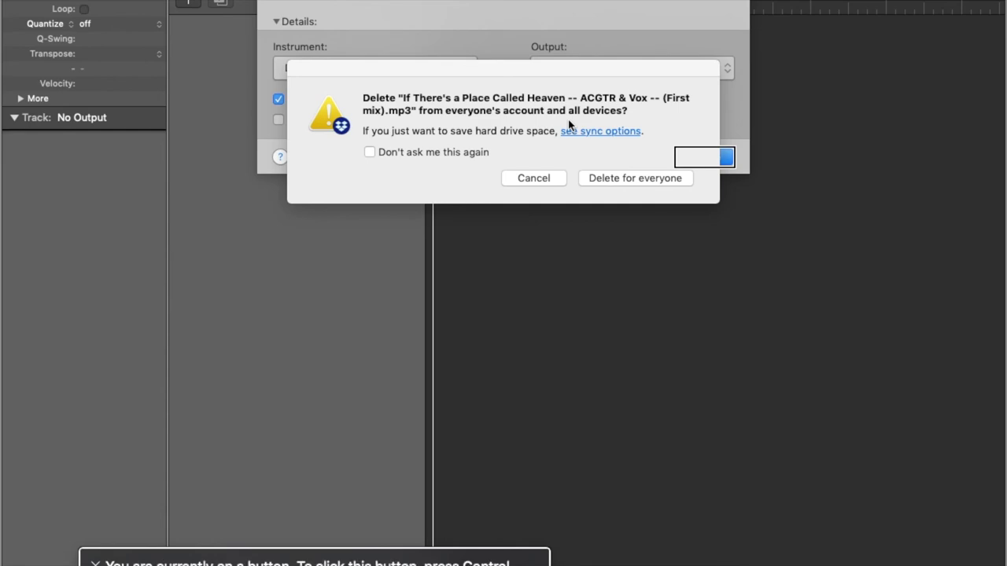
pyautogui.hotkey('ctrl', 'alt', 'space')
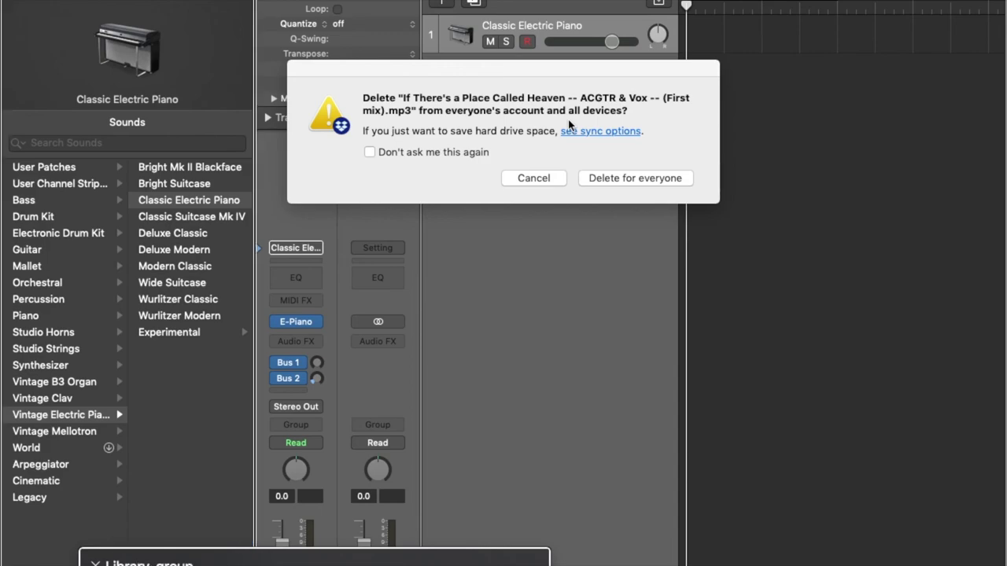
# Survey the main window's areas with VoiceOver, moving from the Library to Tracks and back to the toolbar
pyautogui.hotkey('ctrl', 'alt', 'Right')
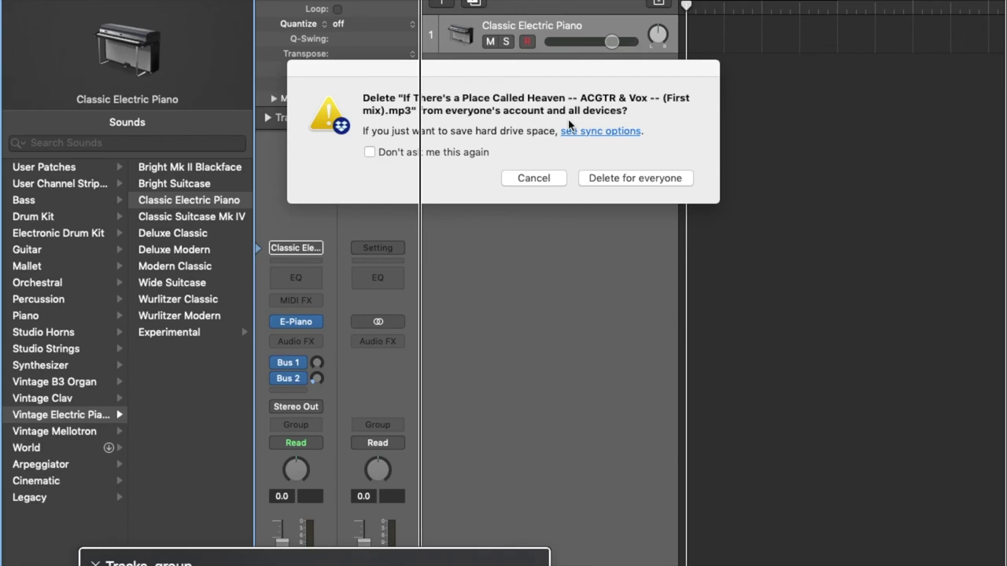
pyautogui.hotkey('ctrl', 'alt', 'Left')
pyautogui.hotkey('ctrl', 'alt', 'Left')
pyautogui.hotkey('ctrl', 'alt', 'Left')
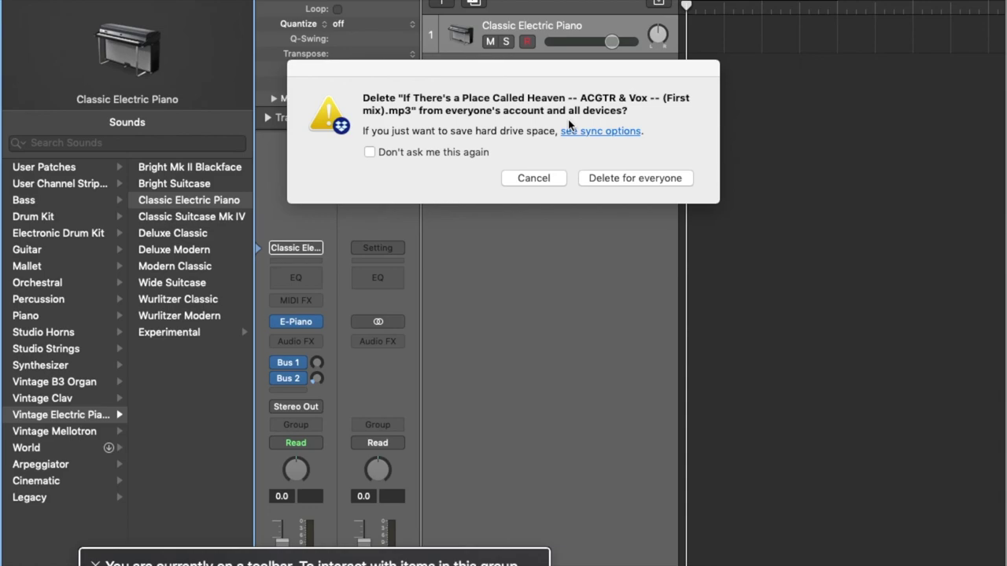
# Explore the Library with VoiceOver, from the patch name past the sound search field into the patch category browser
pyautogui.hotkey('ctrl', 'alt', 'Right')
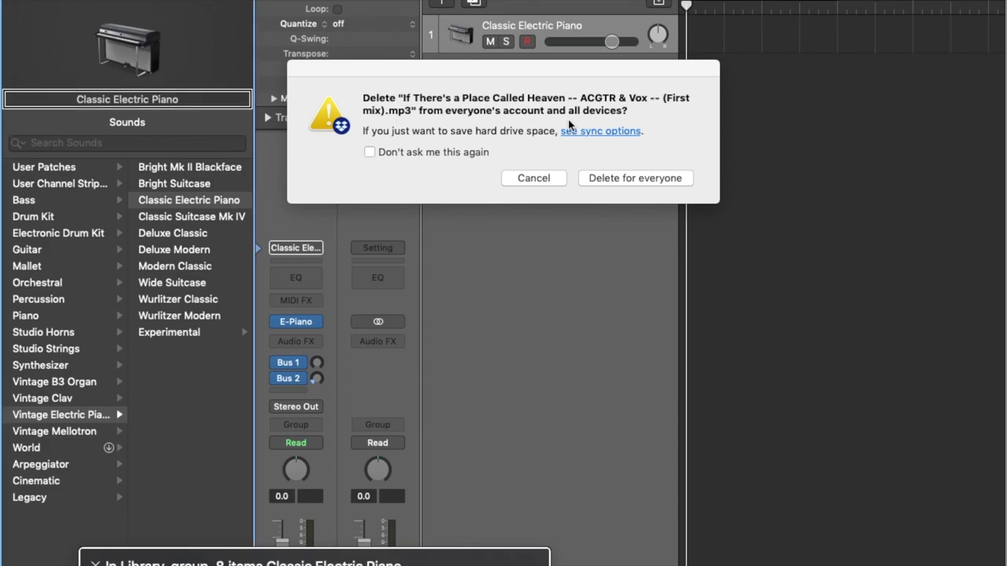
pyautogui.hotkey('ctrl', 'alt', 'Right')
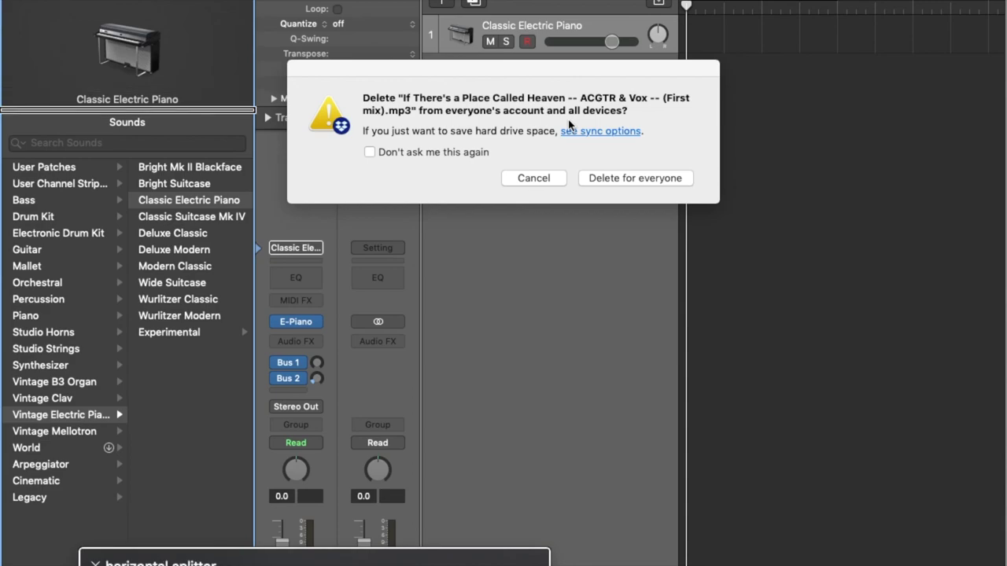
pyautogui.hotkey('ctrl', 'alt', 'Right')
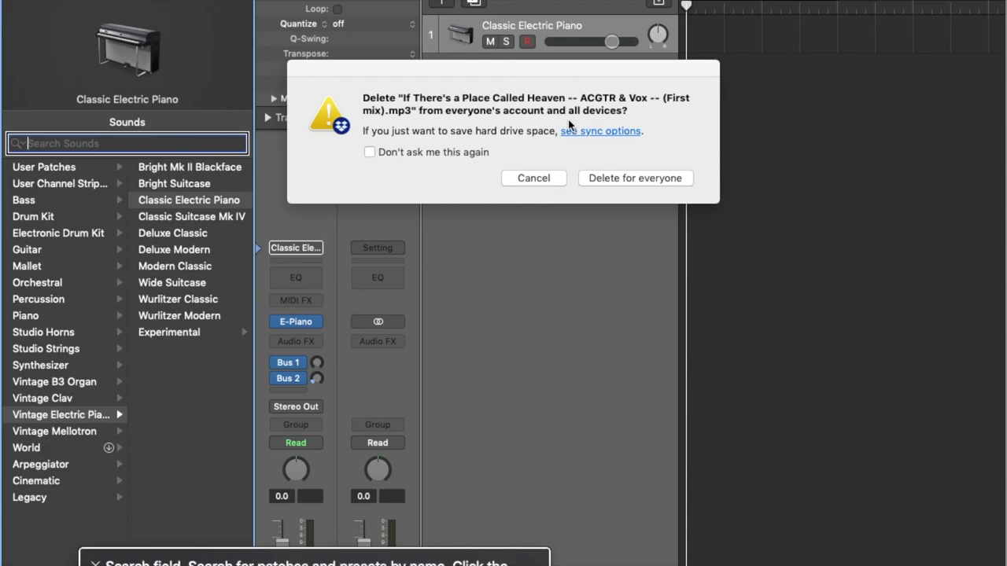
pyautogui.hotkey('ctrl', 'alt', 'Right')
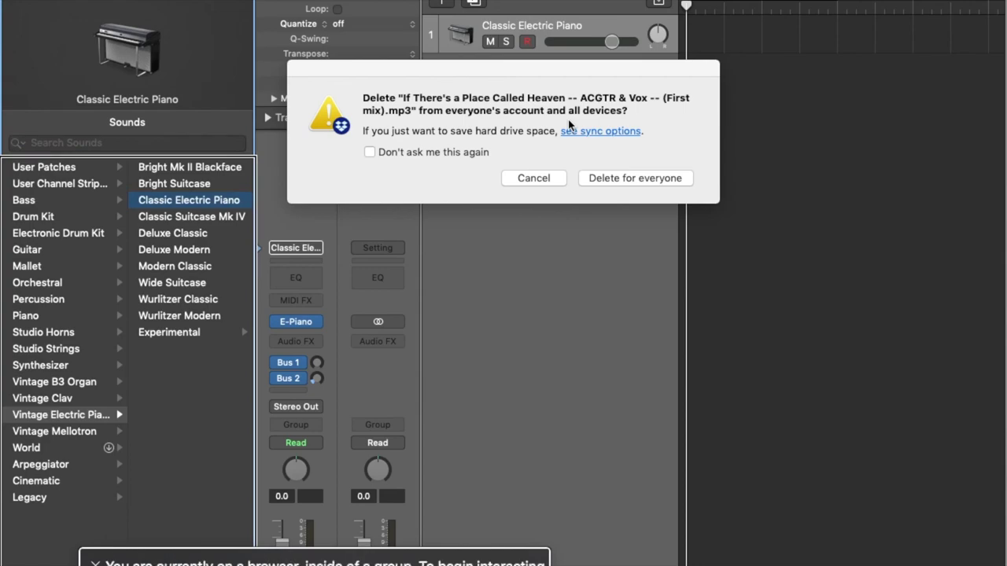
pyautogui.hotkey('ctrl', 'alt', 'shift', 'Down')
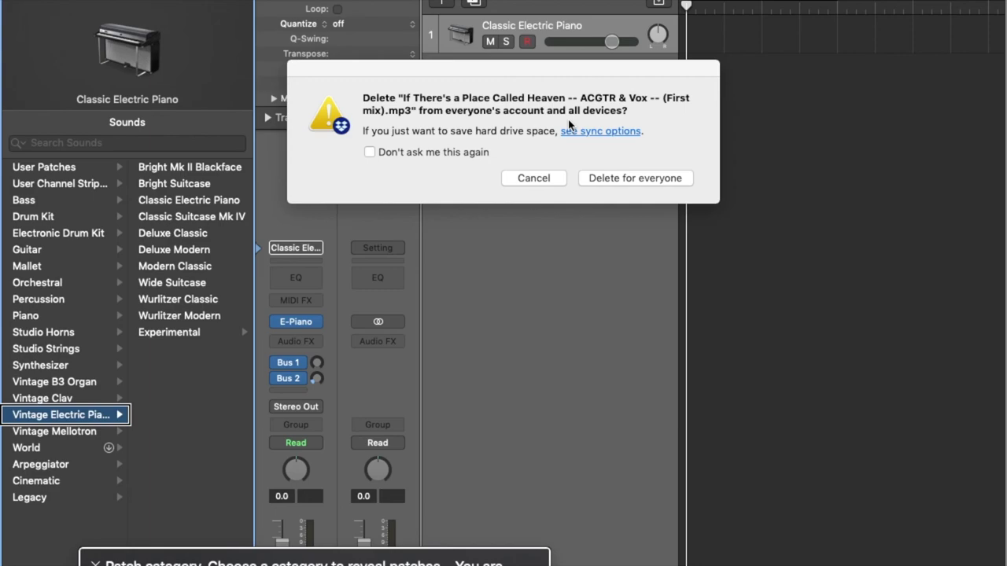
# Show Musical Typing for the Classic Electric Piano track and play a few test notes
pyautogui.press('super+k')
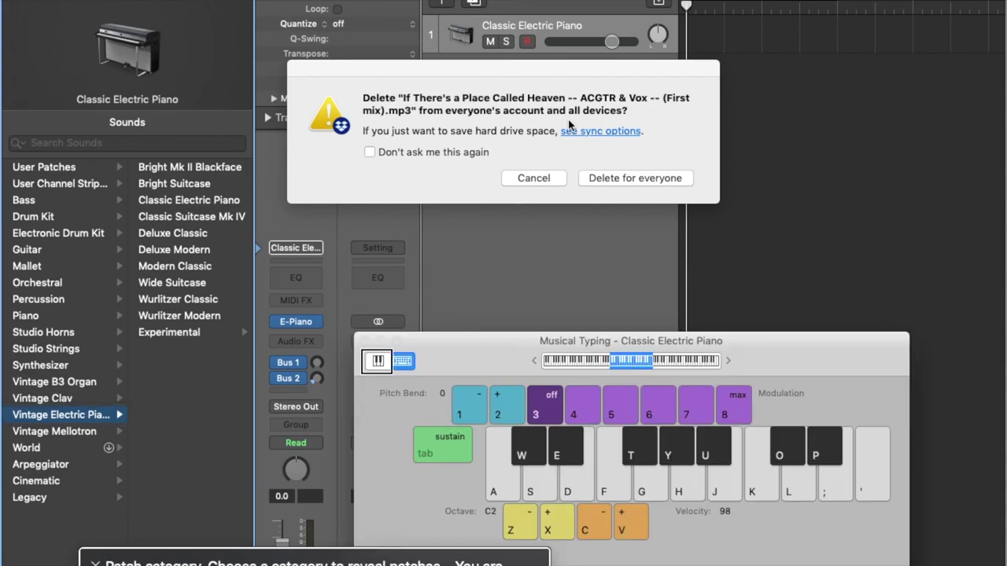
pyautogui.press('k')
pyautogui.press('a')
pyautogui.press('j')
pyautogui.press('l')
pyautogui.press('g')
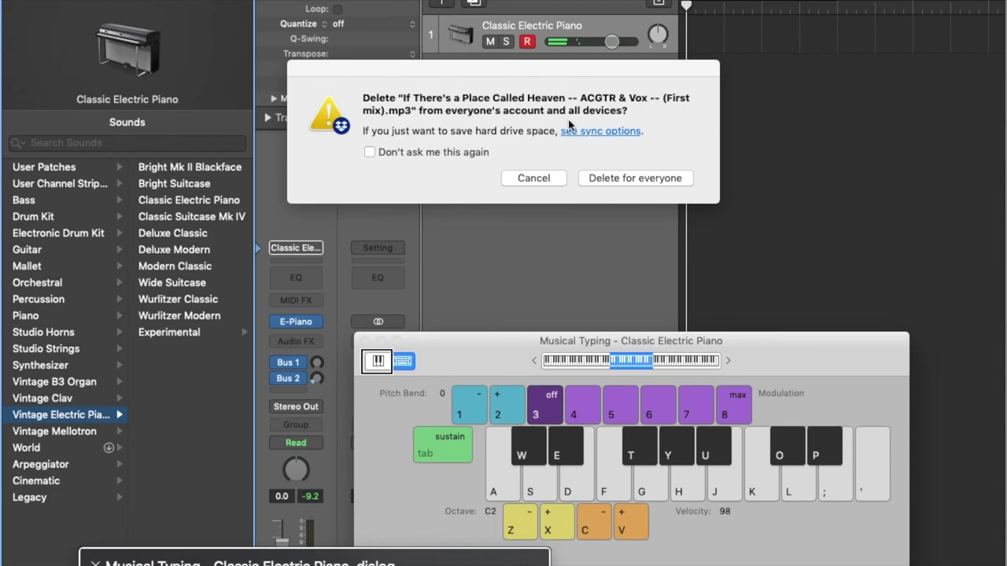
# Switch to Finder and open Loopback from the Applications folder
pyautogui.press('super+Tab')
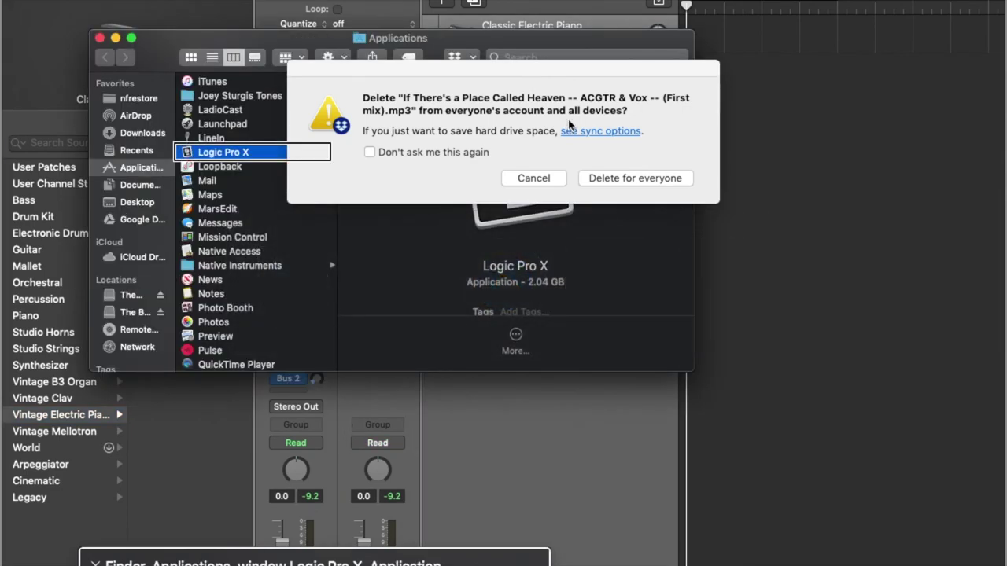
pyautogui.write('la')
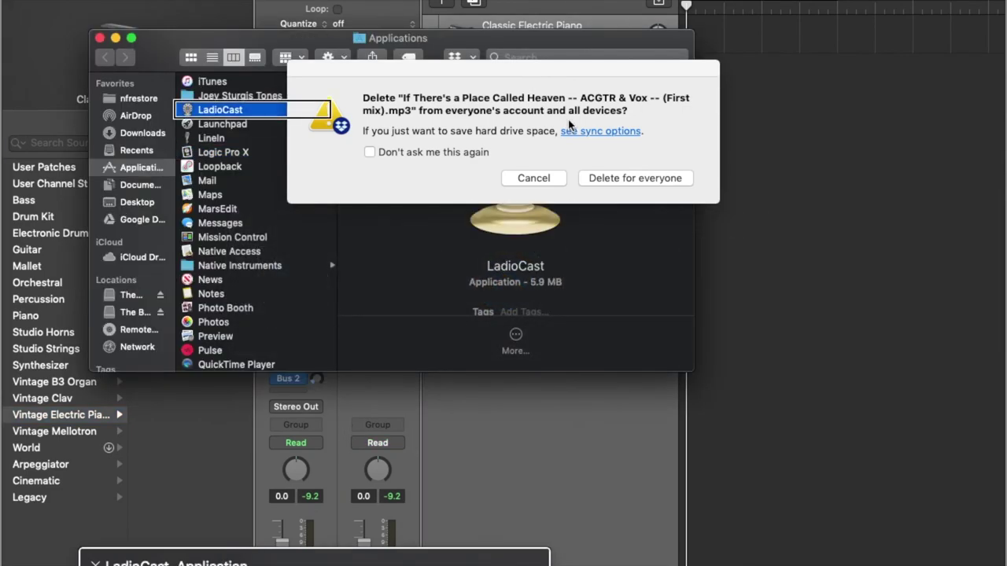
pyautogui.write('u')
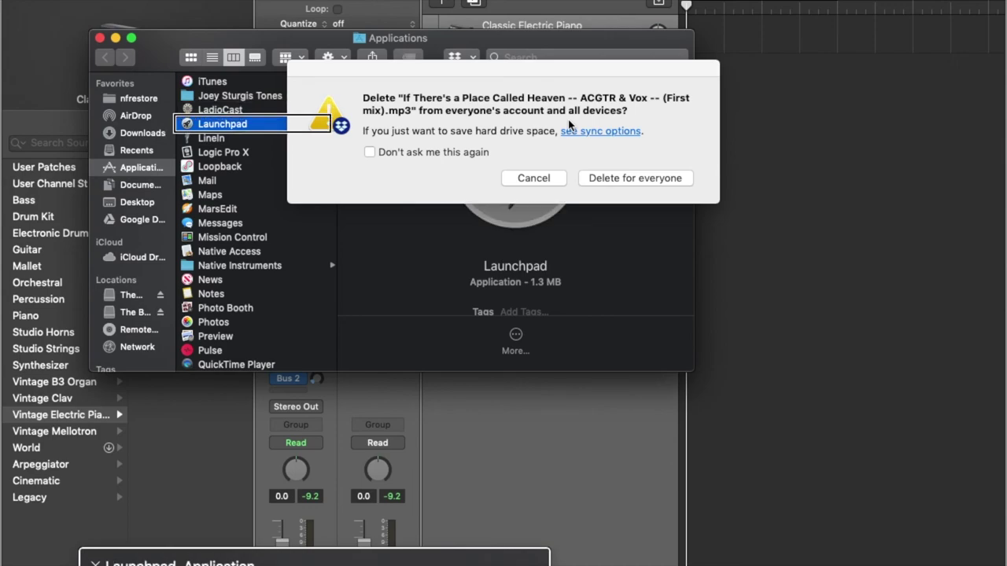
pyautogui.press('Down')
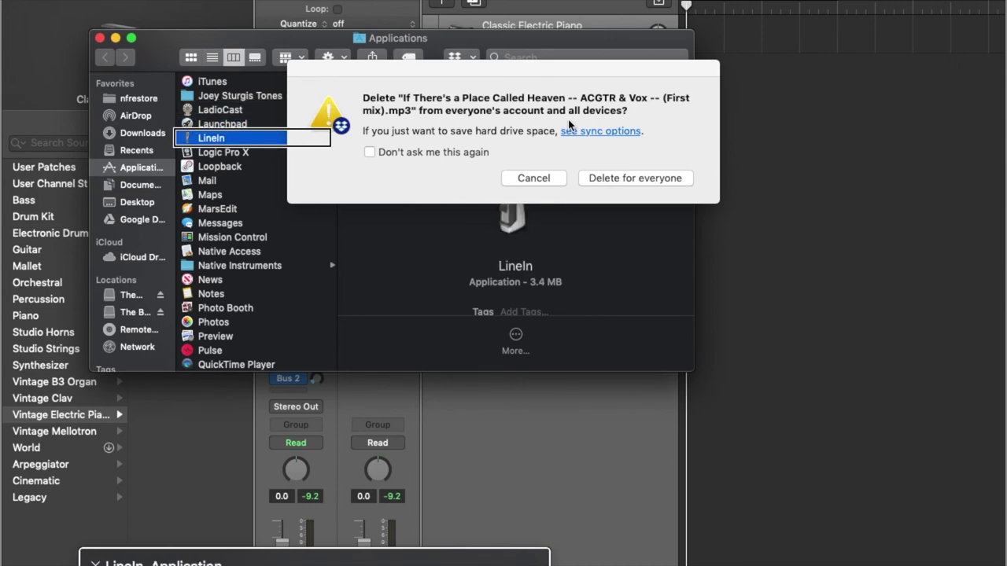
pyautogui.press('Down')
pyautogui.press('Down')
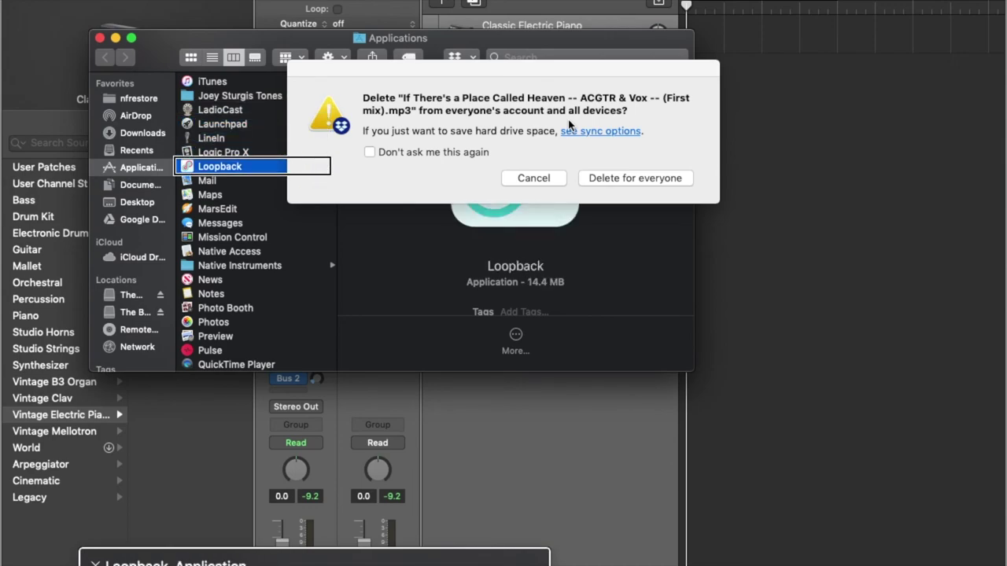
pyautogui.press('super+o')
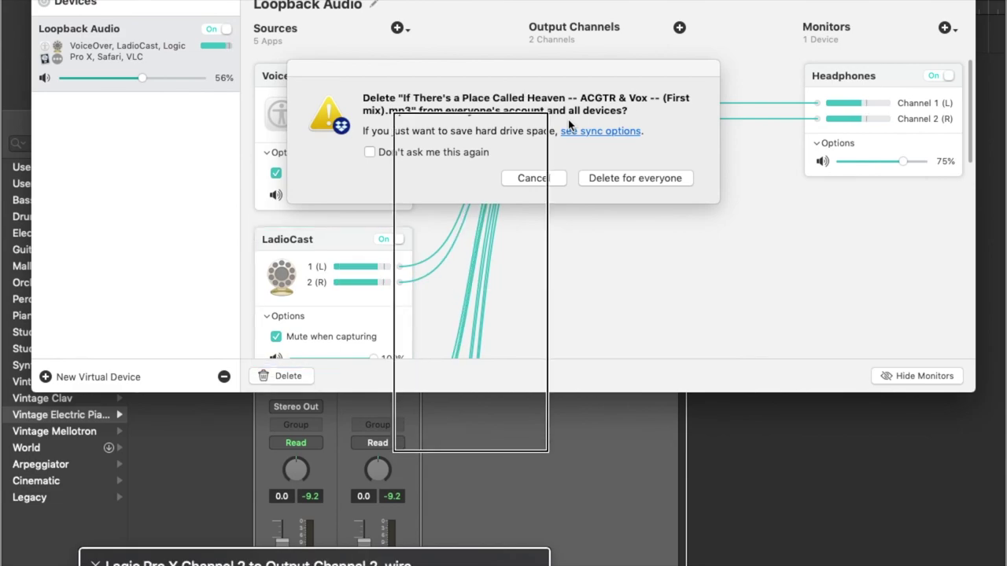
# Switch back to Logic Pro X, play notes on the Classic Electric Piano with Musical Typing, and close Musical Typing
pyautogui.press('super+Tab')
pyautogui.press('super+Tab')
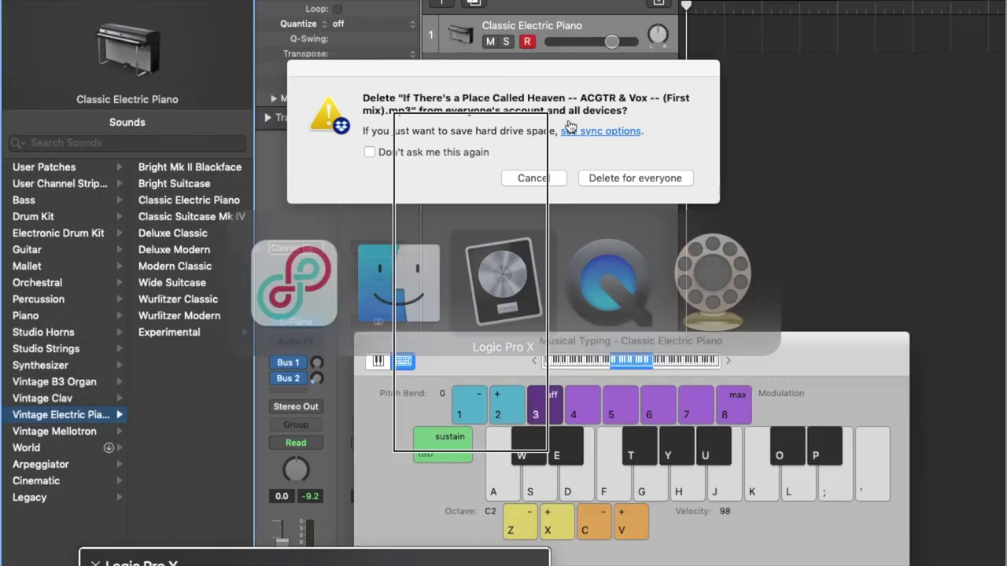
pyautogui.press('a')
pyautogui.press('k')
pyautogui.press('a')
pyautogui.press('l')
pyautogui.press('f')
pyautogui.press('g')
pyautogui.press(';')
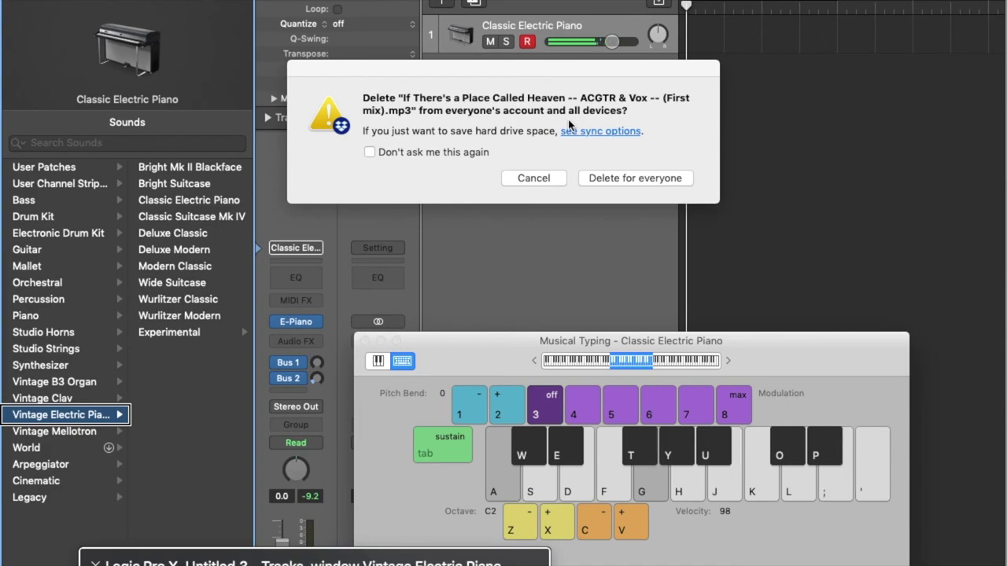
pyautogui.press('d')
pyautogui.press('k')
pyautogui.press(';')
pyautogui.press('f')
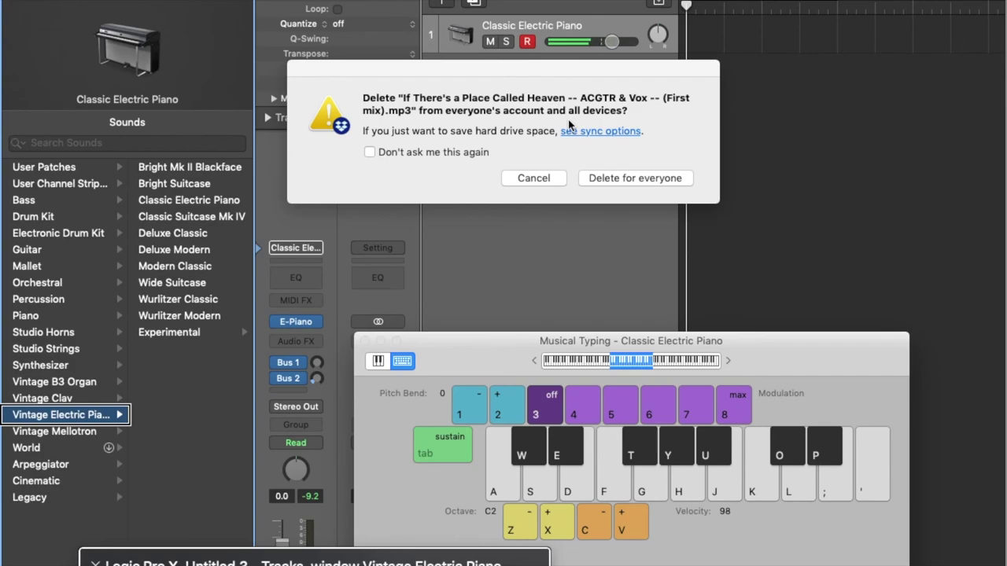
pyautogui.press('super+k')
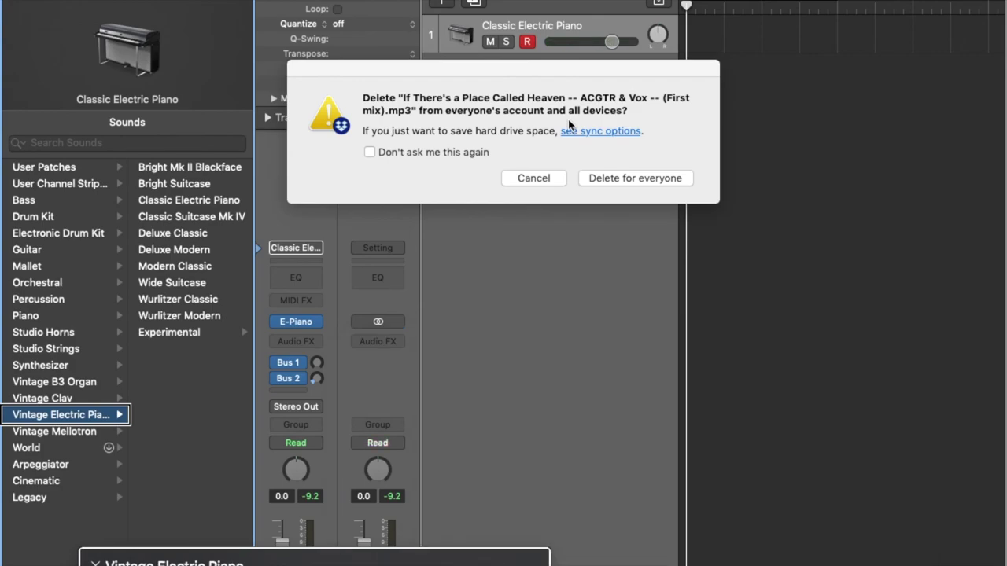
# Move up through the Library's patch categories from Vintage Electric Piano to User Patches
pyautogui.press('Up')
pyautogui.press('Up')
pyautogui.press('Up')
pyautogui.press('Up')
pyautogui.press('Up')
pyautogui.press('Up')
pyautogui.press('Up')
pyautogui.press('Up')
pyautogui.press('Up')
pyautogui.press('Up')
pyautogui.press('Up')
pyautogui.press('Up')
pyautogui.press('Up')
pyautogui.press('Up')
pyautogui.press('Up')
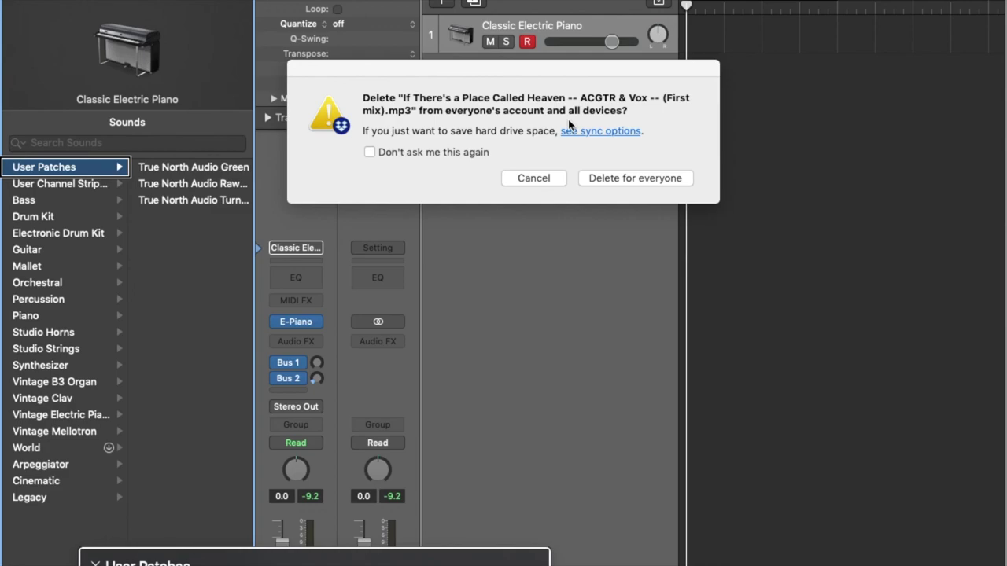
# Browse the Library's patch categories from User Patches through Bass and Guitar down to Piano
pyautogui.press('Down')
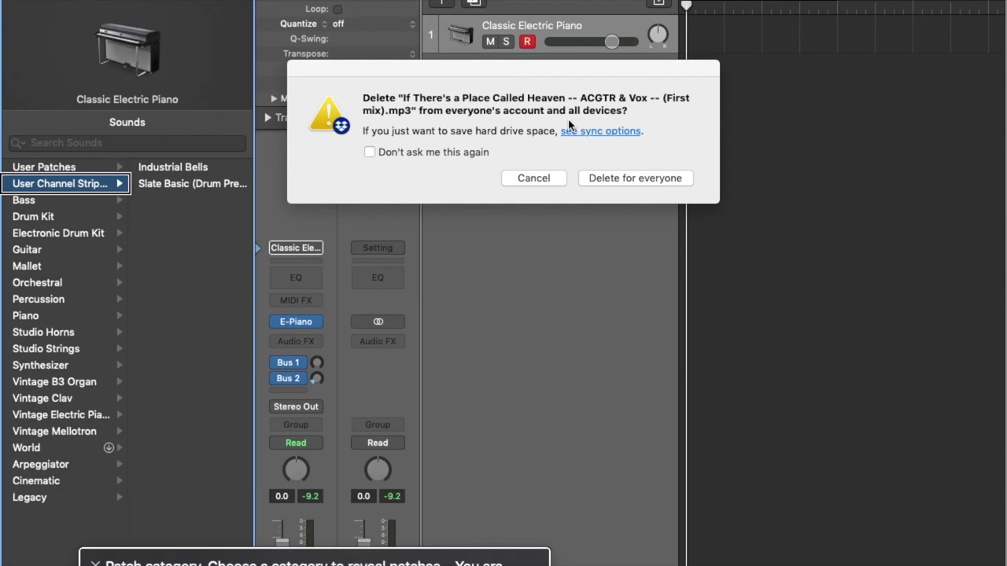
pyautogui.press('Down')
pyautogui.press('Down')
pyautogui.press('Down')
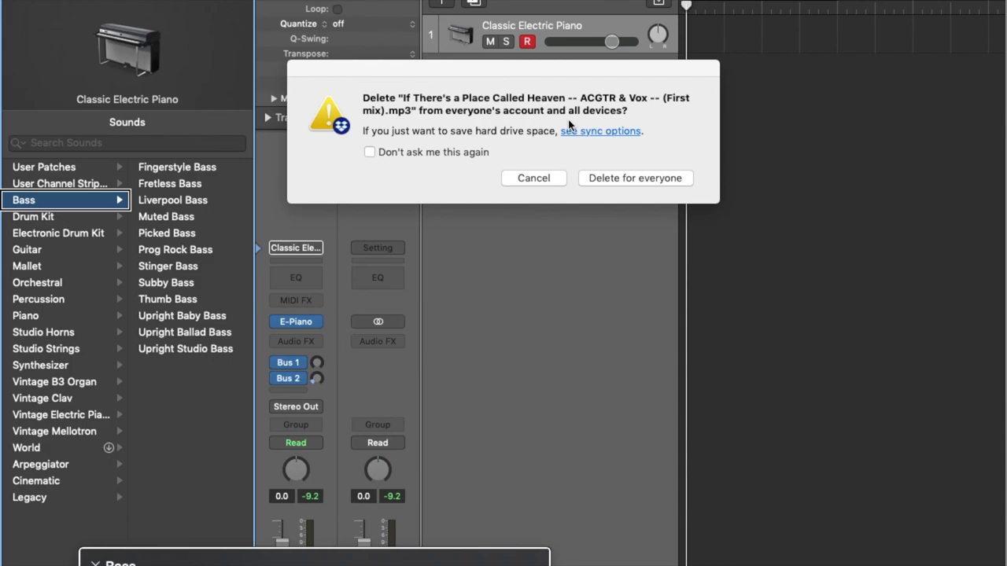
pyautogui.press('Down')
pyautogui.press('Down')
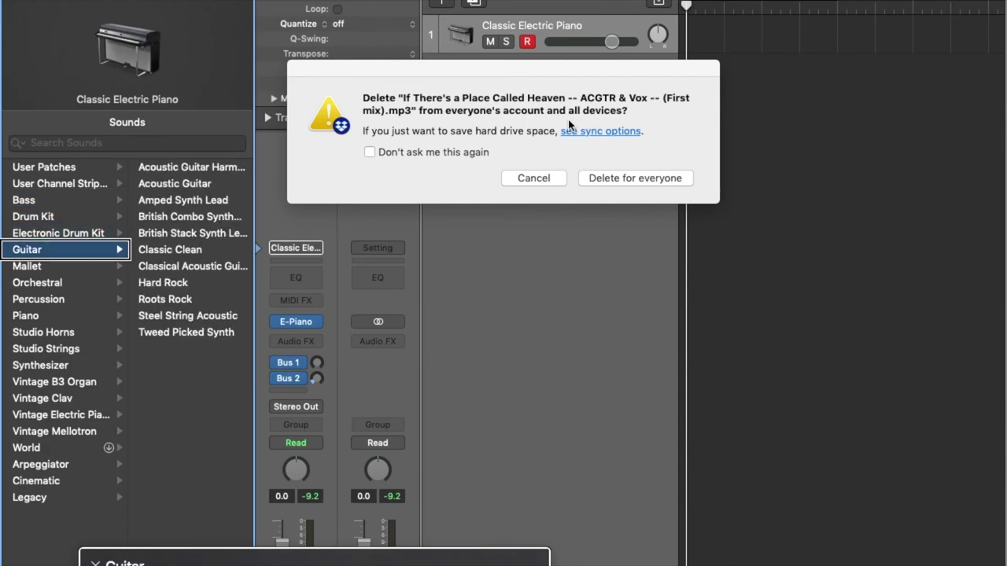
pyautogui.press('Down')
pyautogui.press('Down')
pyautogui.press('Down')
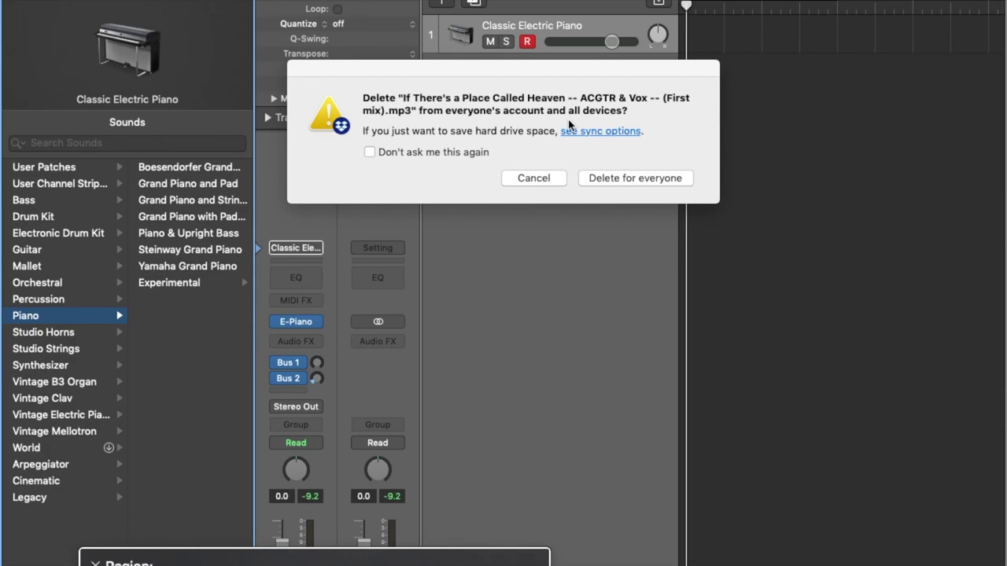
# Move with VoiceOver through the inspector from the Region parameters to the Classic Electric Piano channel strip
pyautogui.hotkey('ctrl', 'alt', 'Right')
pyautogui.hotkey('ctrl', 'alt', 'Right')
pyautogui.hotkey('ctrl', 'alt', 'Right')
pyautogui.hotkey('ctrl', 'alt', 'Right')
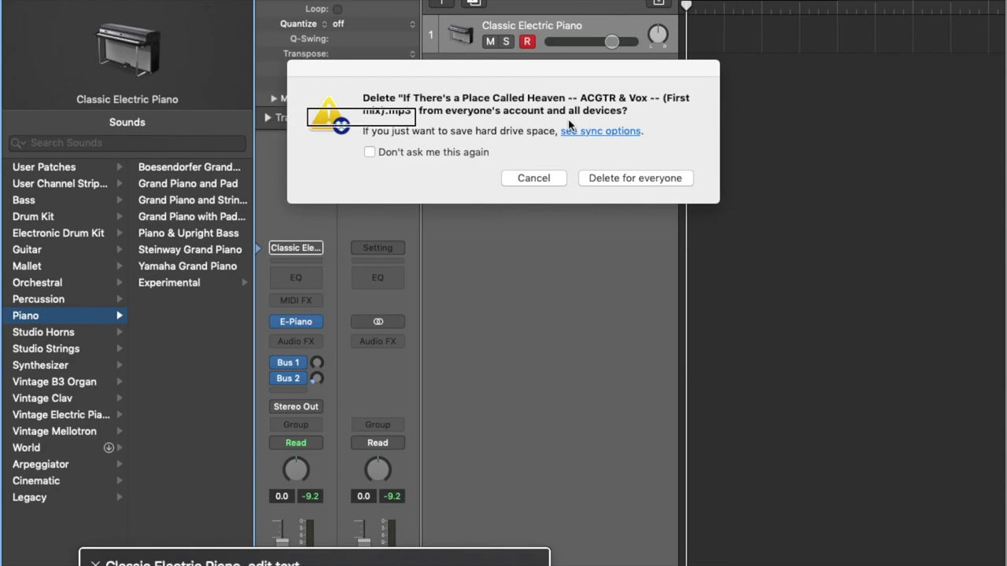
pyautogui.hotkey('ctrl', 'alt', 'Right')
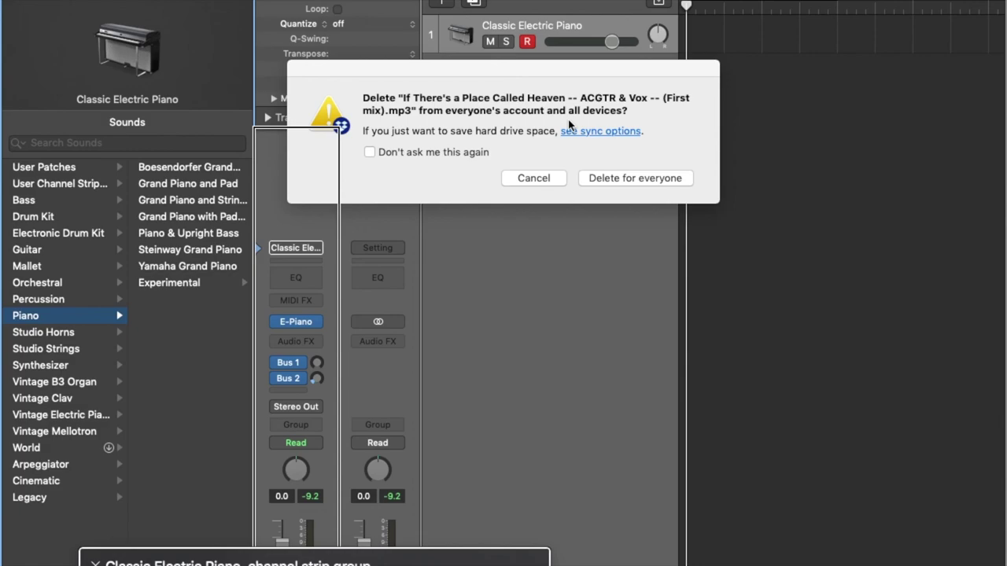
# Interact with the Classic Electric Piano channel strip and insert a Channel EQ from its EQ slot
pyautogui.hotkey('ctrl', 'alt', 'shift', 'Down')
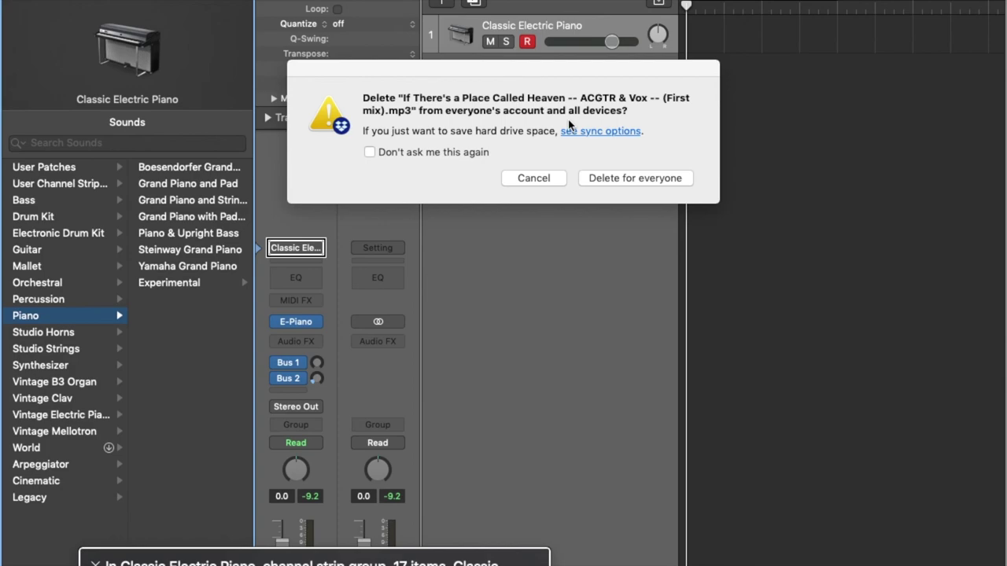
pyautogui.hotkey('ctrl', 'alt', 'Right')
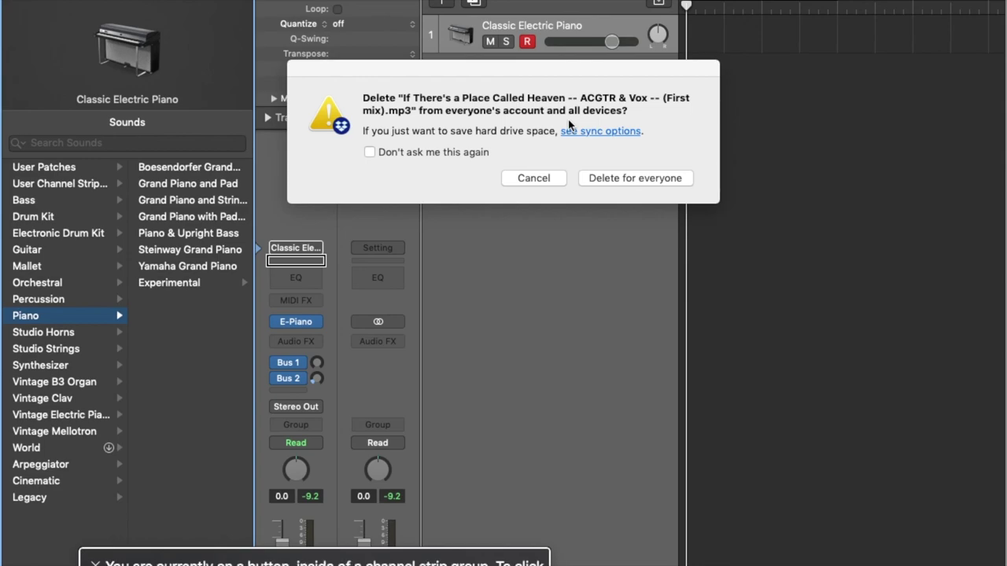
pyautogui.hotkey('ctrl', 'alt', 'Right')
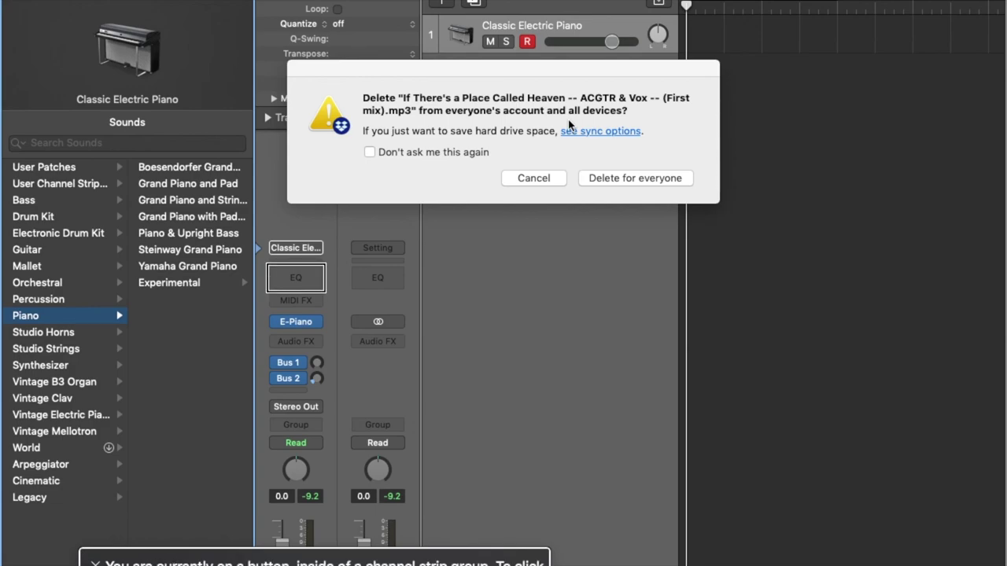
pyautogui.hotkey('ctrl', 'alt', 'space')
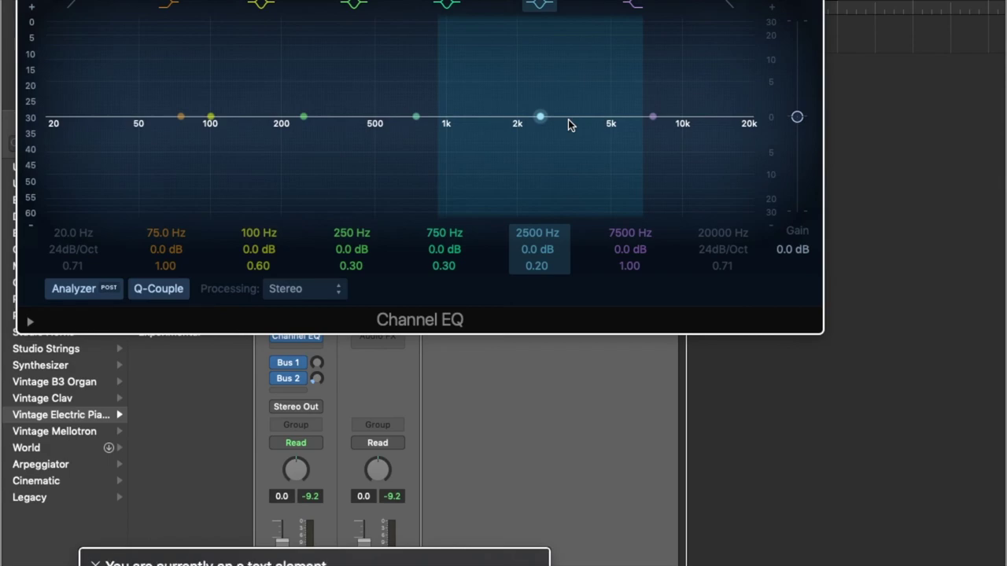
# Review the Channel EQ's settings commands with VoiceOver, from Undo through Copy, Load and Save down to Delete
pyautogui.hotkey('ctrl', 'alt', 'Right')
pyautogui.hotkey('ctrl', 'alt', 'Right')
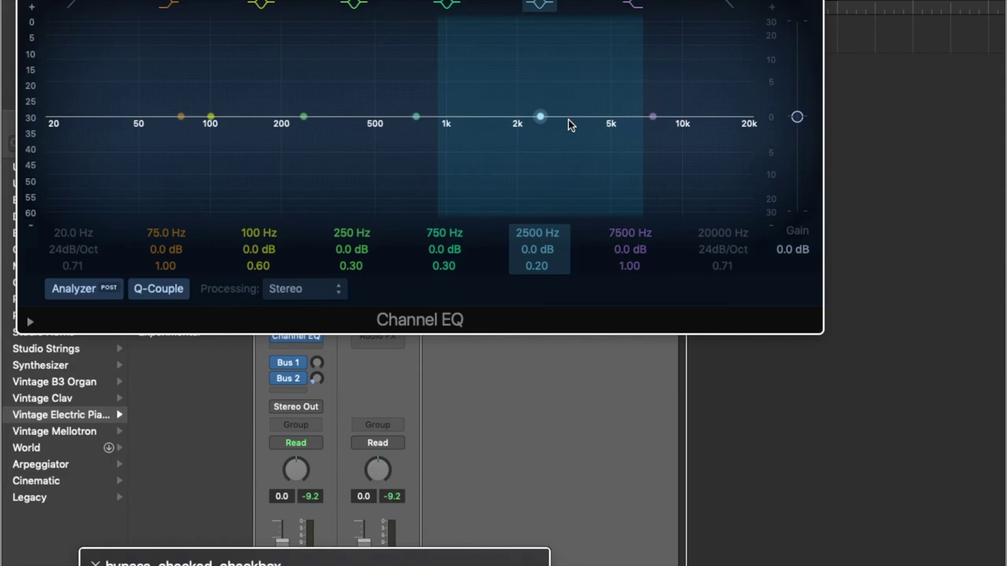
pyautogui.hotkey('ctrl', 'alt', 'Right')
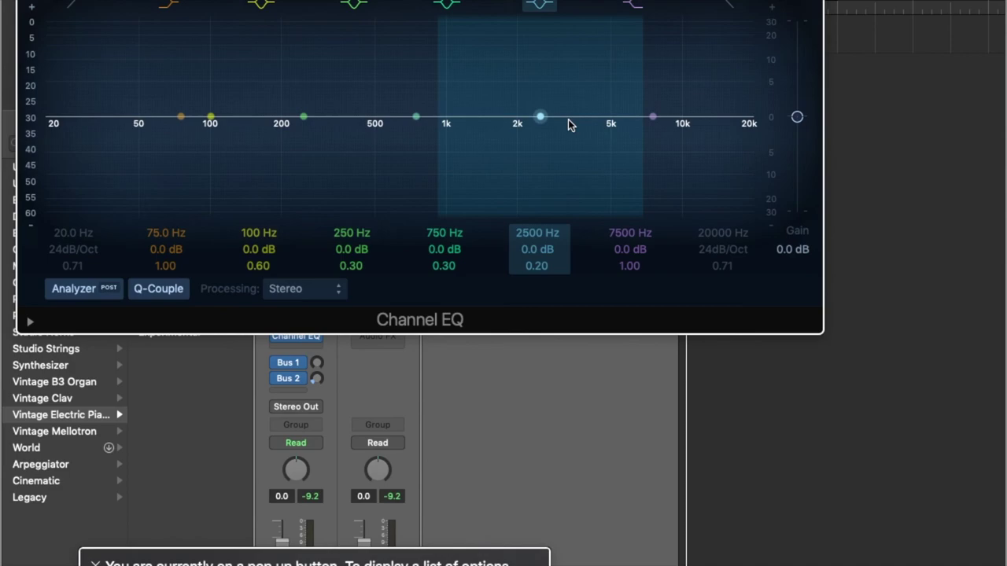
pyautogui.hotkey('ctrl', 'alt', 'space')
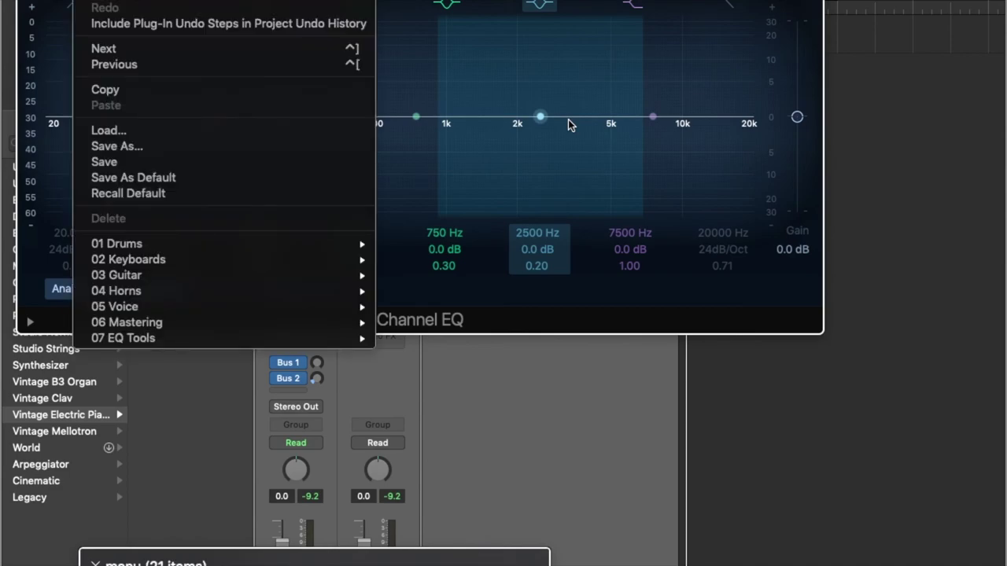
pyautogui.press('Down')
pyautogui.press('Down')
pyautogui.press('Down')
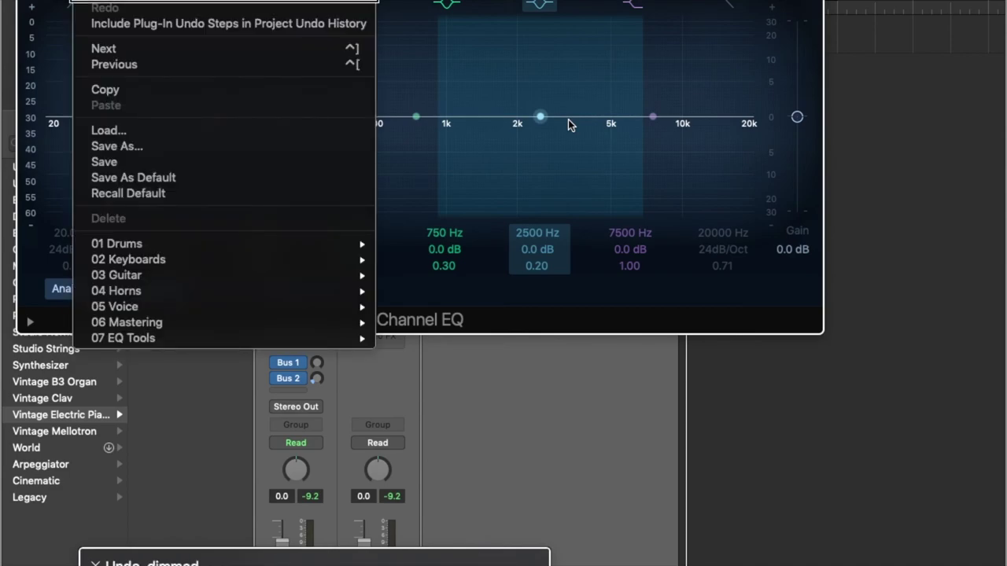
pyautogui.press('Down')
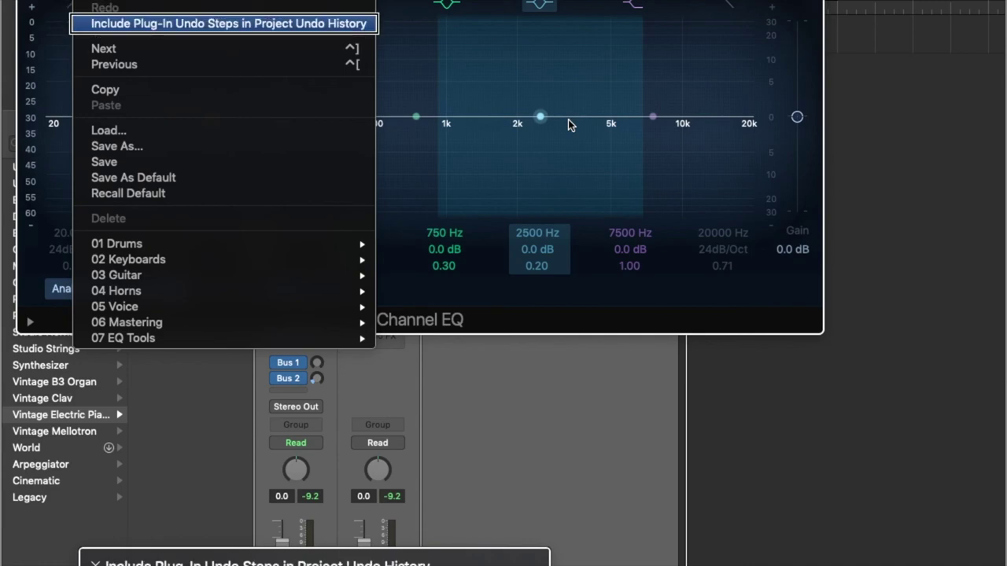
pyautogui.press('Down')
pyautogui.press('Down')
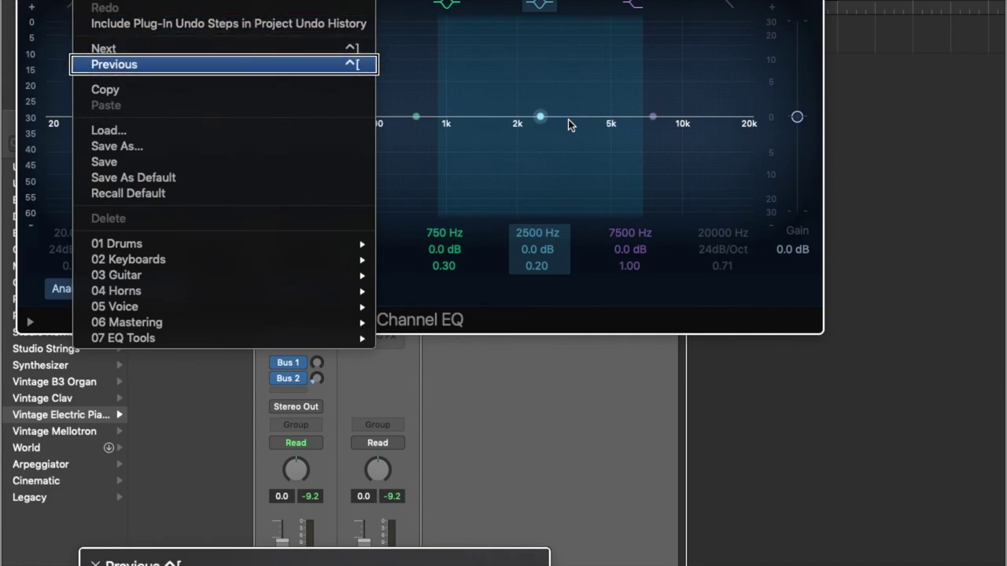
pyautogui.press('Down')
pyautogui.press('Down')
pyautogui.press('Down')
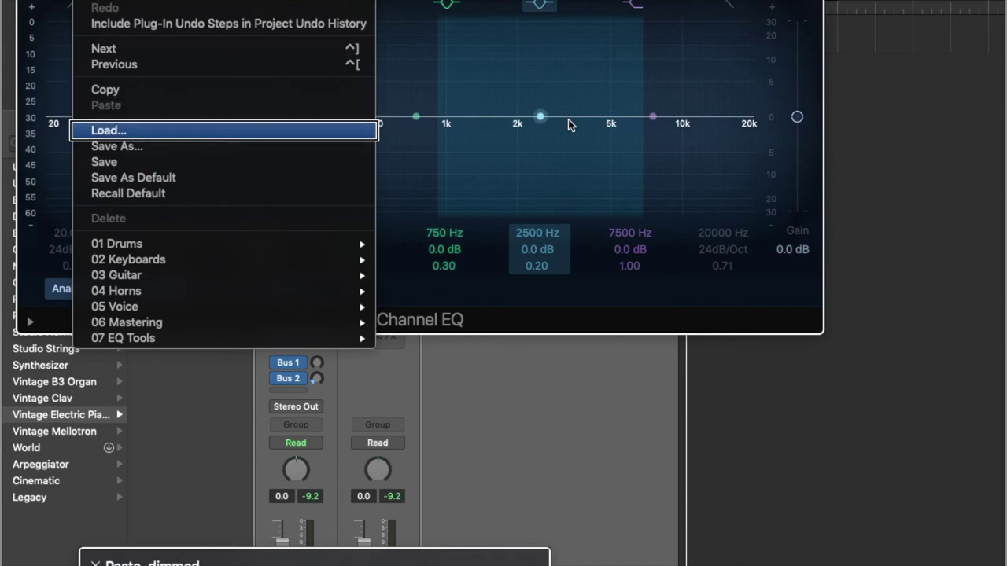
pyautogui.press('Down')
pyautogui.press('Down')
pyautogui.press('Down')
pyautogui.press('Down')
pyautogui.press('Down')
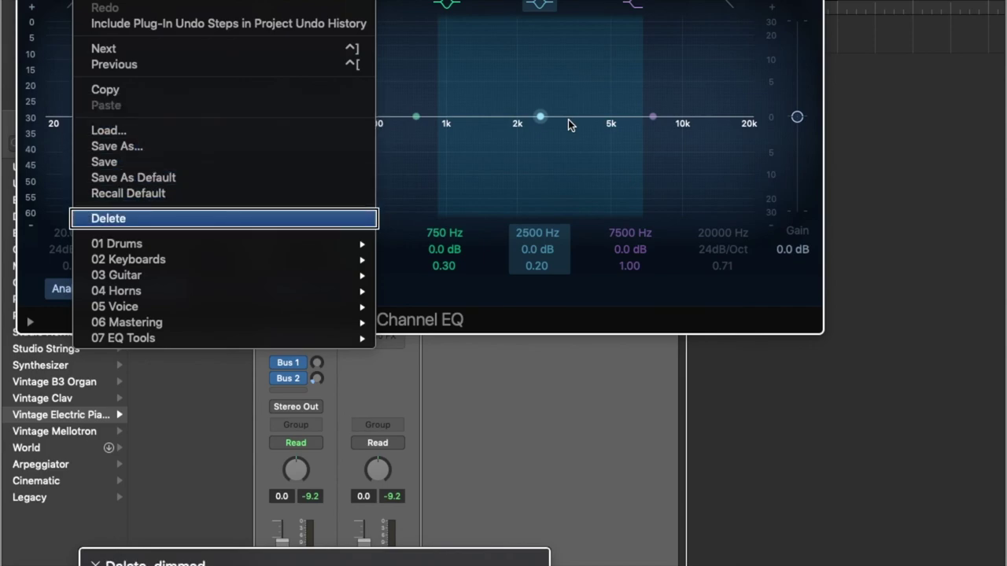
# Review the Channel EQ preset categories from 01 Drums to 07 EQ Tools without choosing one, and close the plug-in window
pyautogui.press('Down')
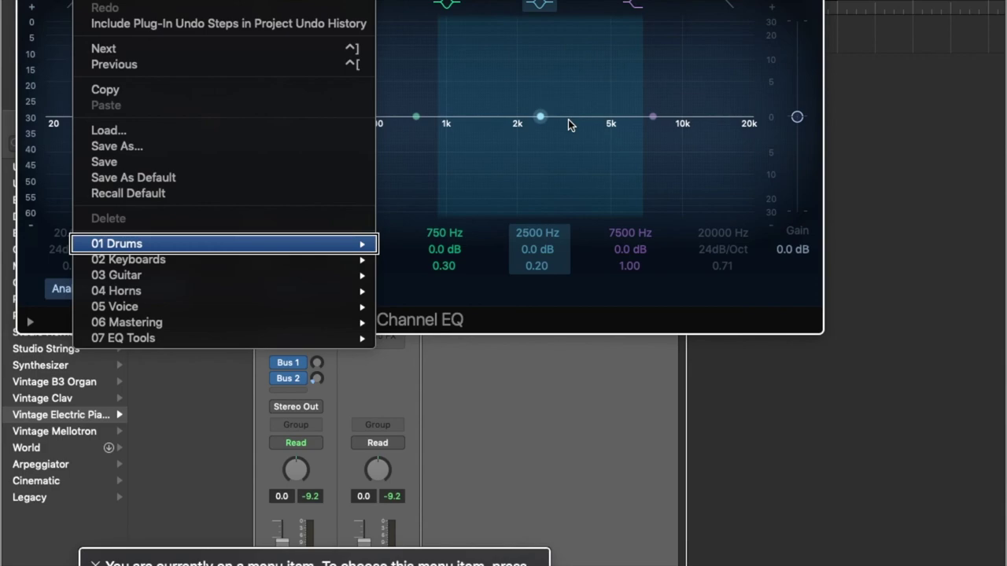
pyautogui.press('Down')
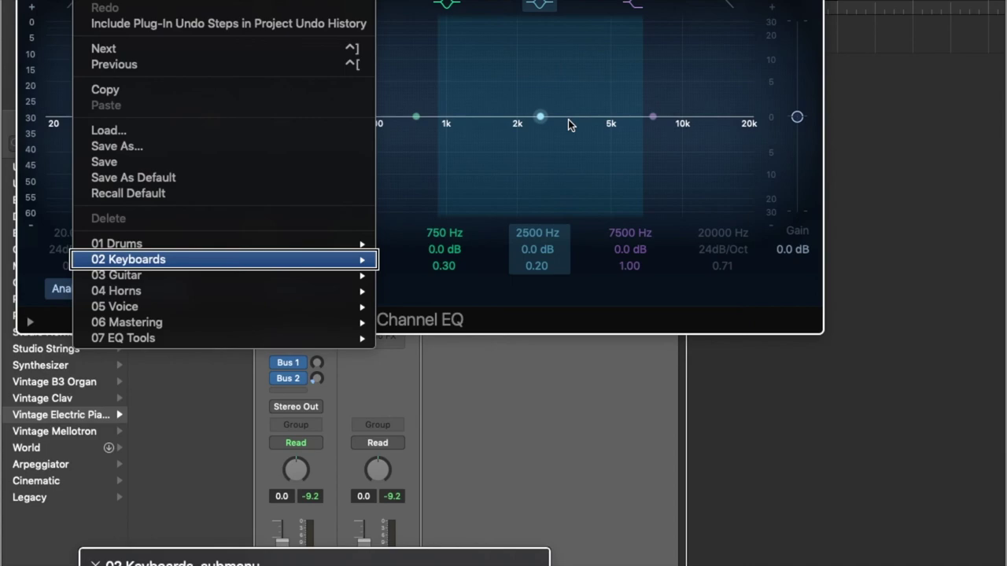
pyautogui.press('Down')
pyautogui.press('Down')
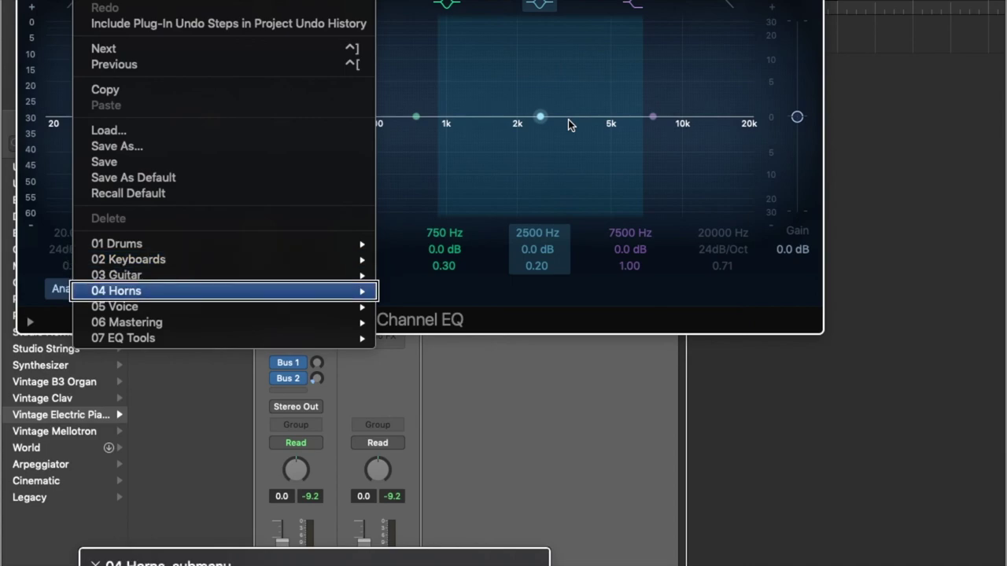
pyautogui.press('Down')
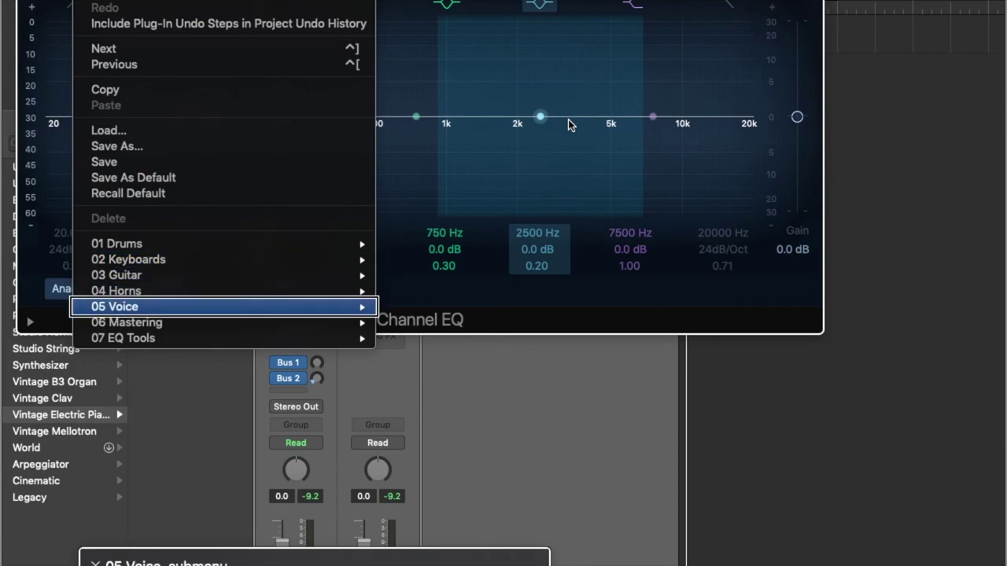
pyautogui.press('Down')
pyautogui.press('Down')
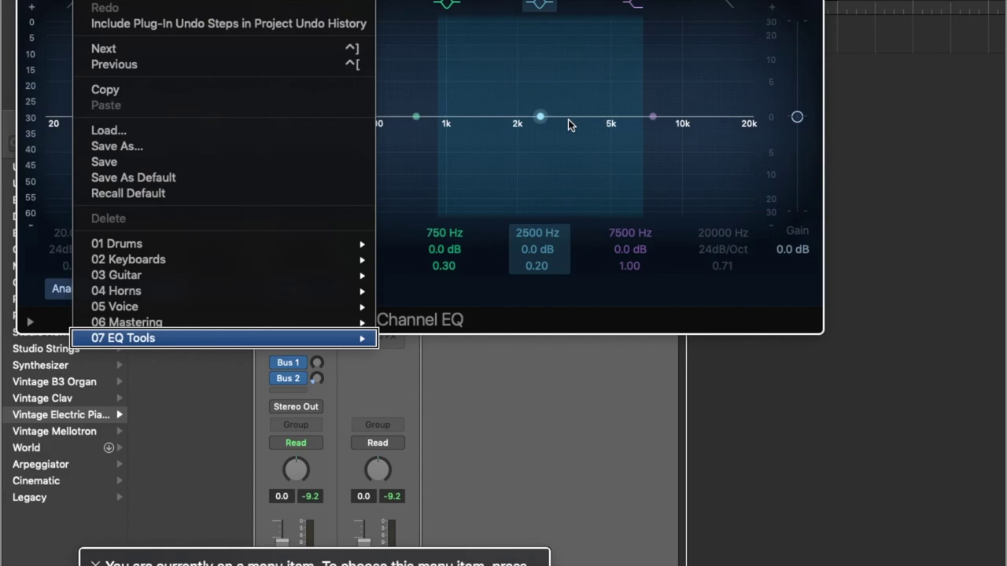
pyautogui.press('Escape')
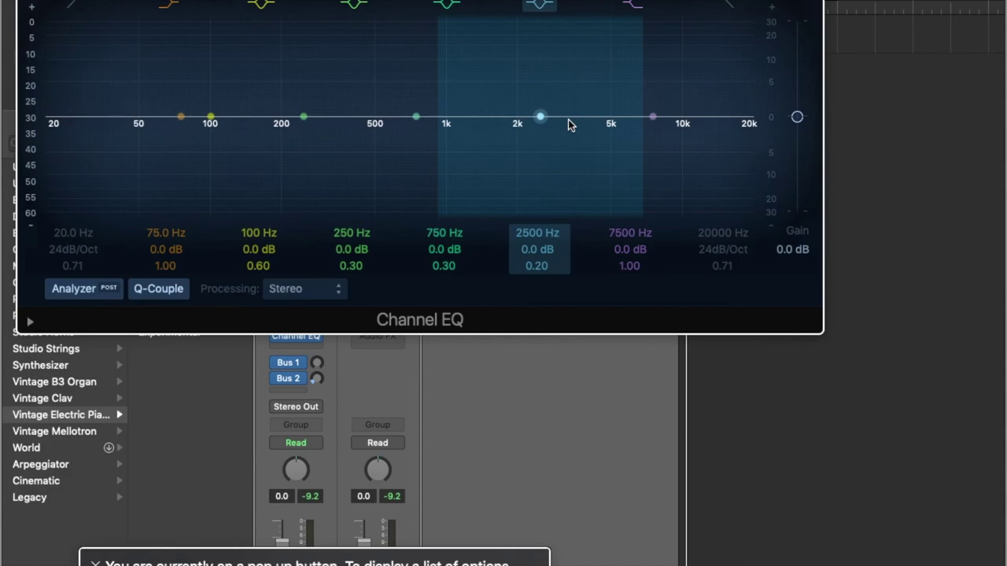
pyautogui.press('super+w')
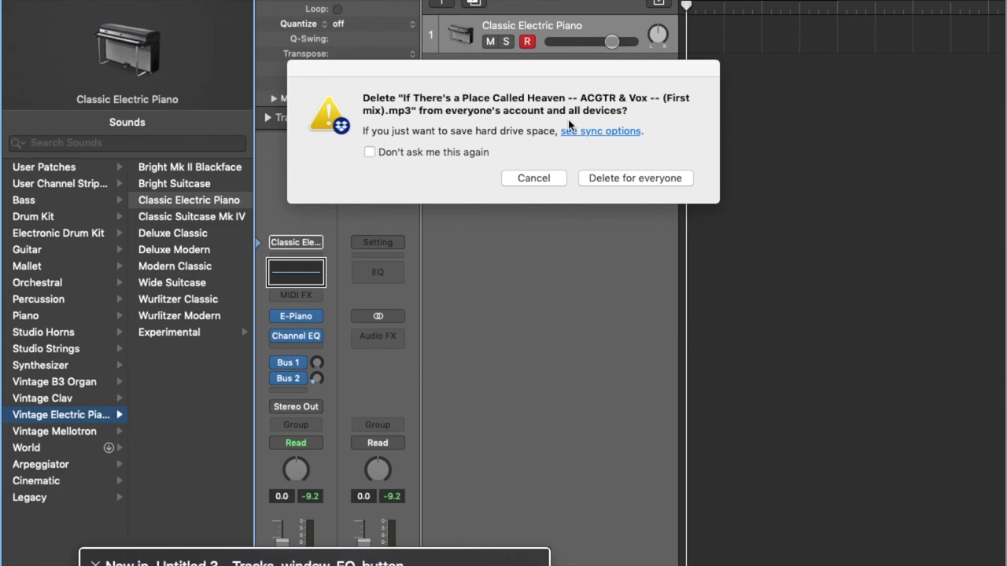
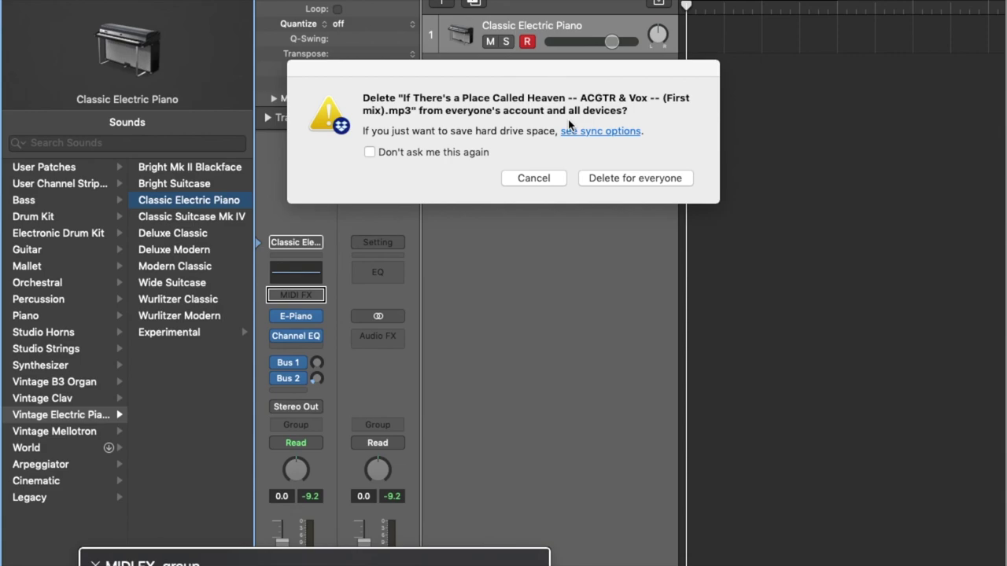
# Review the MIDI FX slot's plug-ins from Arpeggiator to Velocity Processor and the Audio Units vendors, without choosing one
pyautogui.hotkey('ctrl', 'alt', 'space')
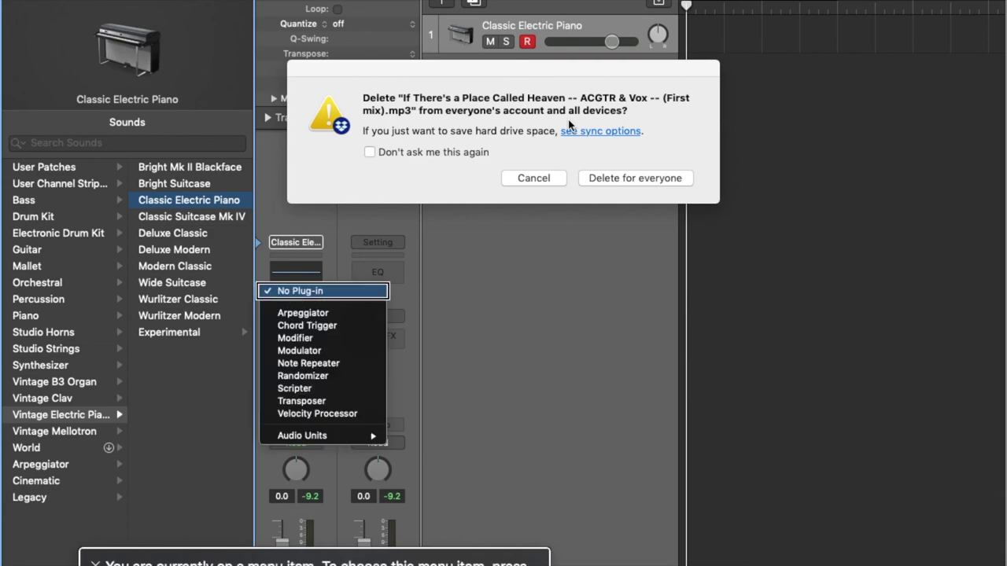
pyautogui.press('Down')
pyautogui.press('Down')
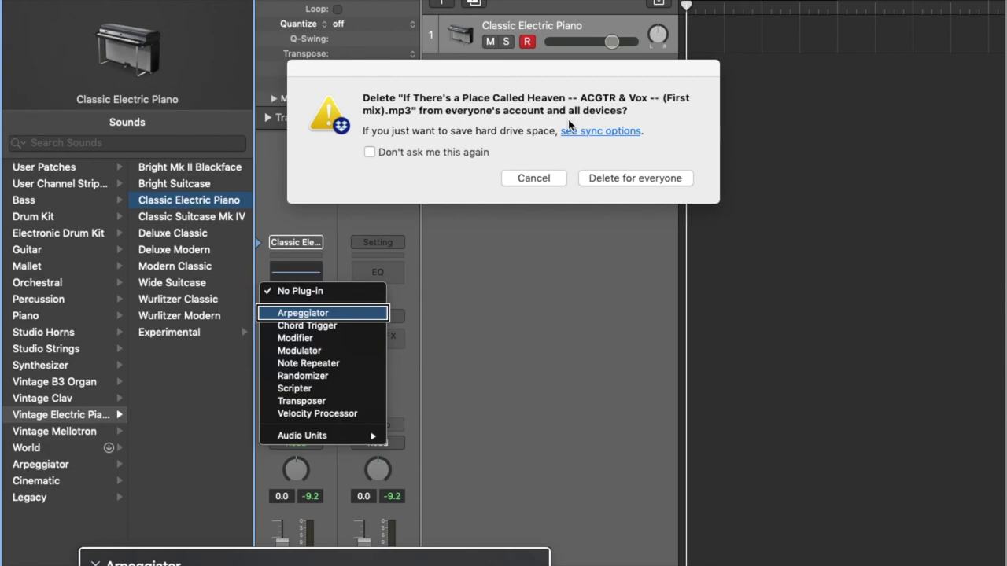
pyautogui.press('Down')
pyautogui.press('Down')
pyautogui.press('Down')
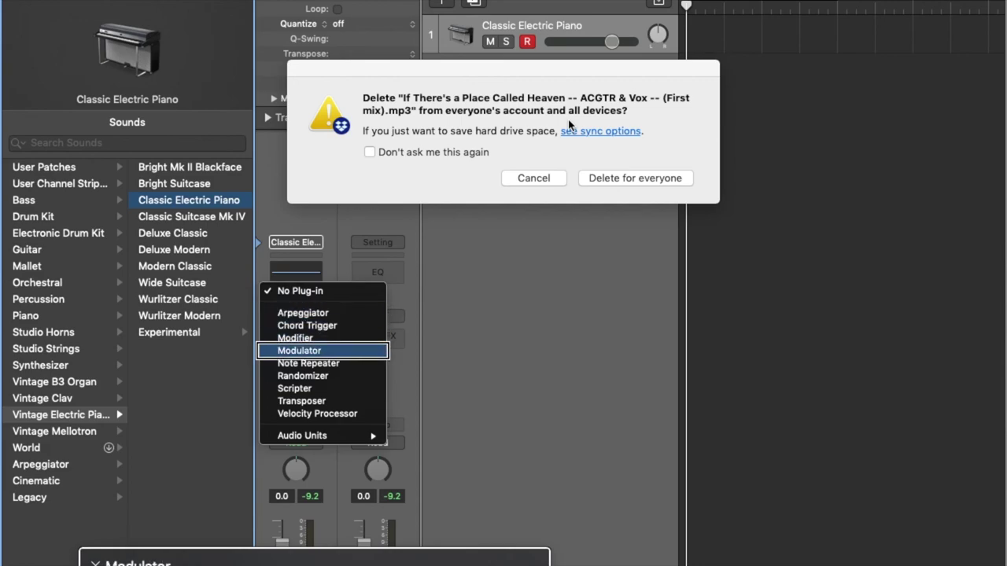
pyautogui.press('Down')
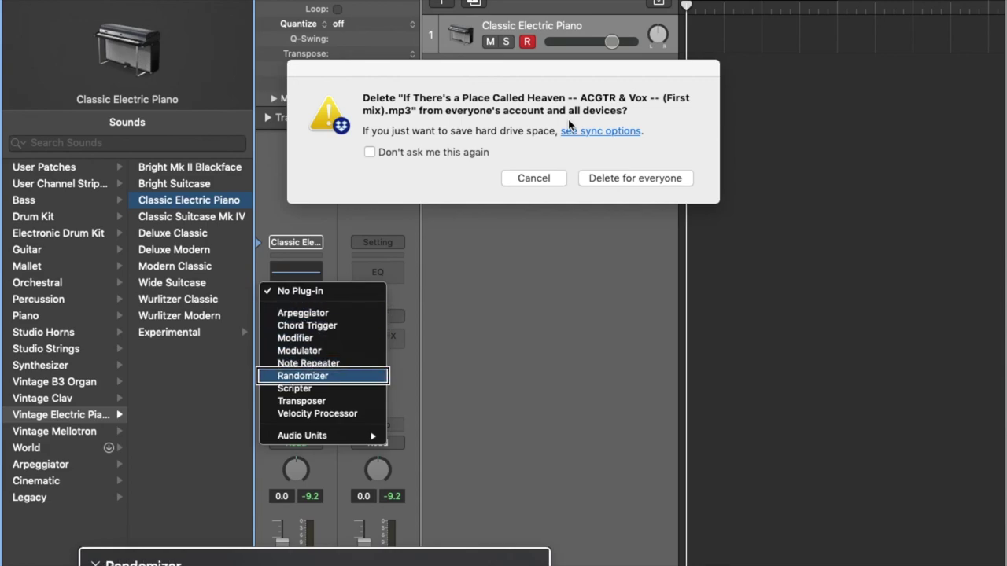
pyautogui.press('Down')
pyautogui.press('Down')
pyautogui.press('Down')
pyautogui.press('Down')
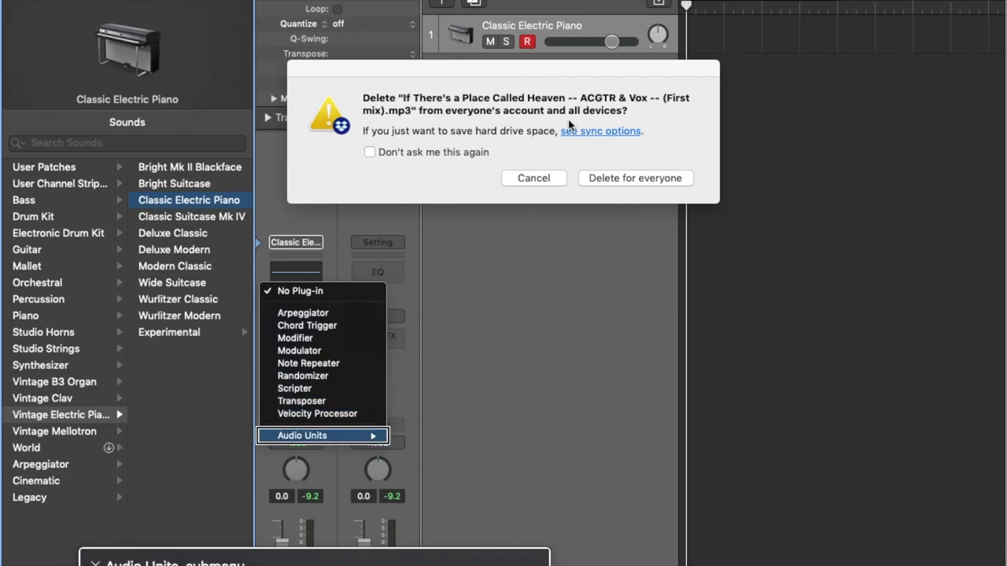
pyautogui.press('Right')
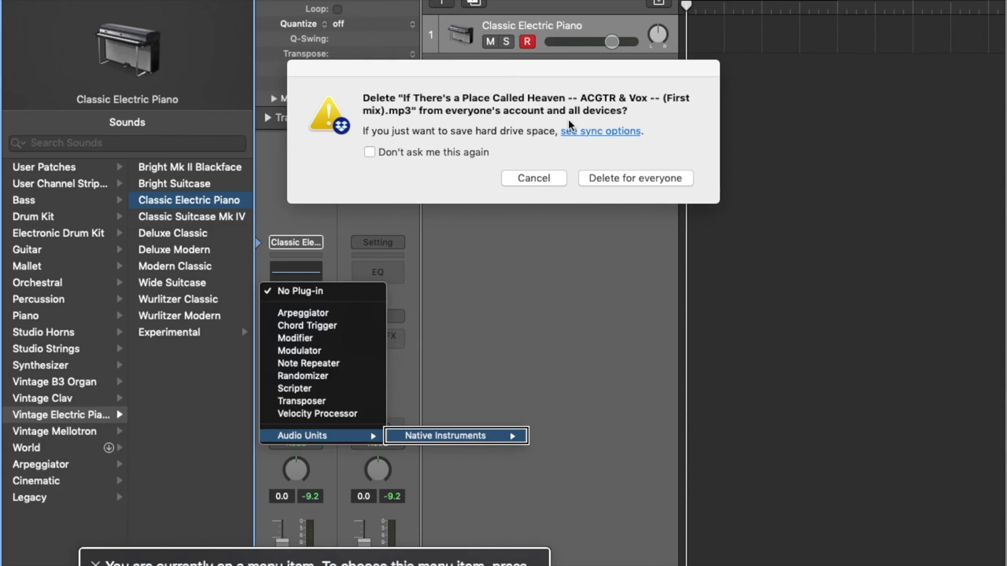
pyautogui.press('Escape')
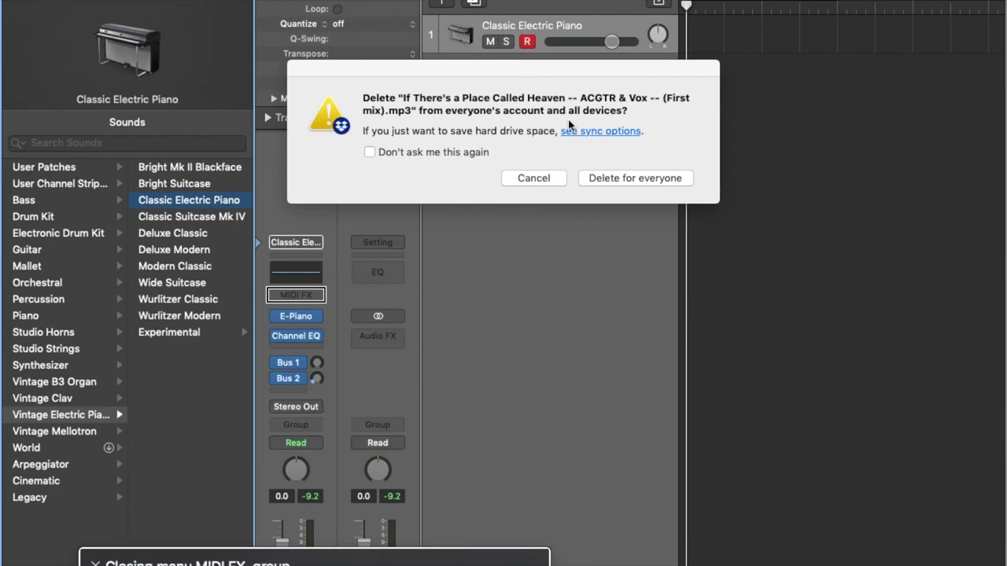
# Interact with the E-Piano instrument slot on the channel strip and move to its plug-in list
pyautogui.hotkey('ctrl', 'alt', 'shift', 'Up')
pyautogui.hotkey('ctrl', 'alt', 'Right')
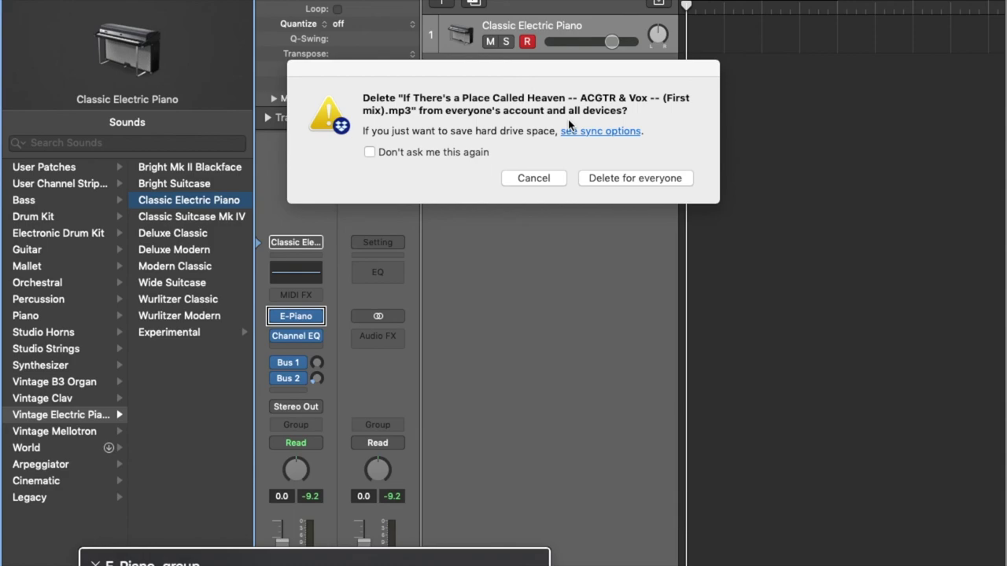
pyautogui.hotkey('ctrl', 'alt', 'Right')
pyautogui.hotkey('ctrl', 'alt', 'Left')
pyautogui.hotkey('ctrl', 'alt', 'shift', 'Down')
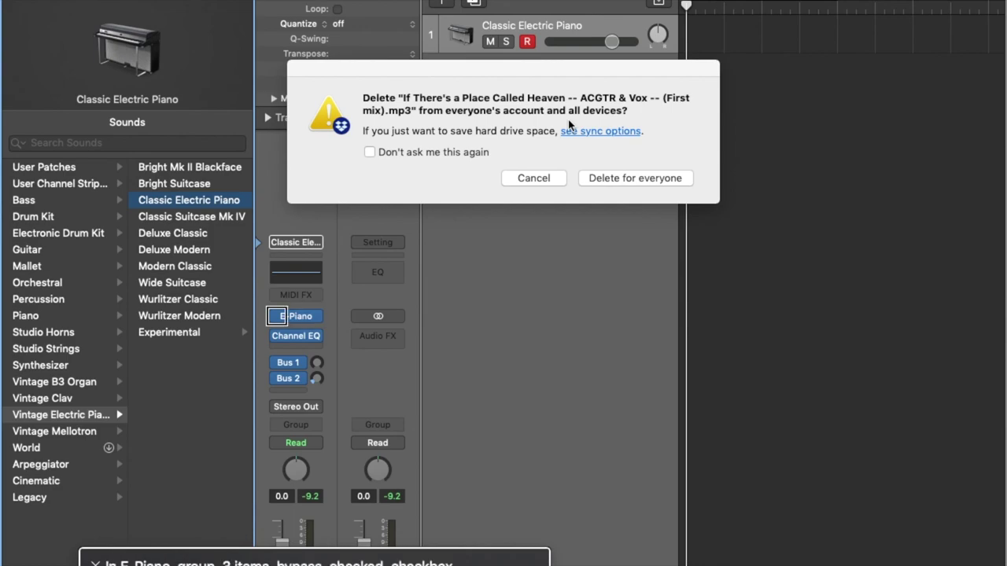
pyautogui.hotkey('ctrl', 'alt', 'Right')
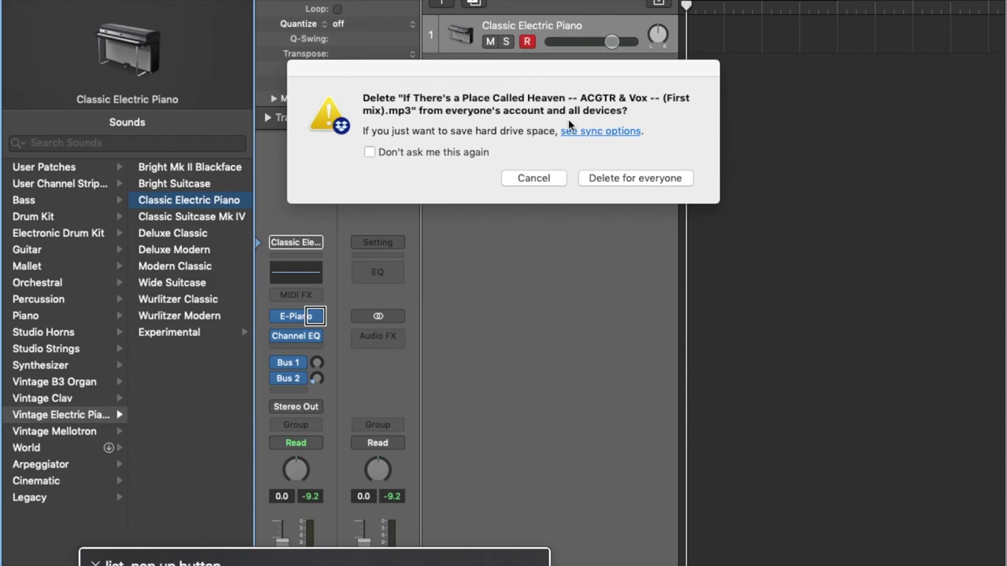
# Review the E-Piano slot's instrument choices, including the recent plug-ins and the AU Instruments vendors down to Waves, without choosing one
pyautogui.hotkey('ctrl', 'alt', 'space')
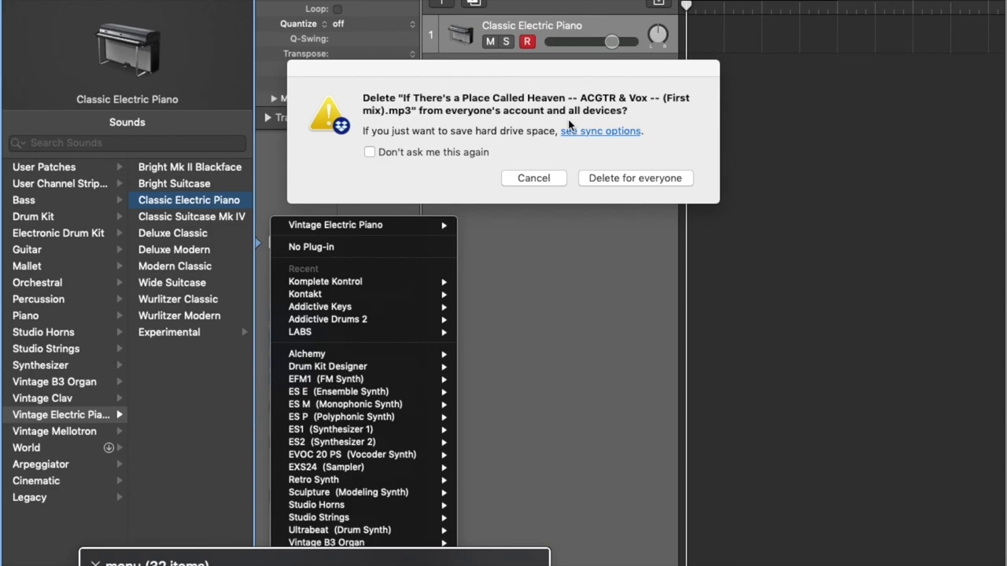
pyautogui.hotkey('ctrl', 'alt', 'Down')
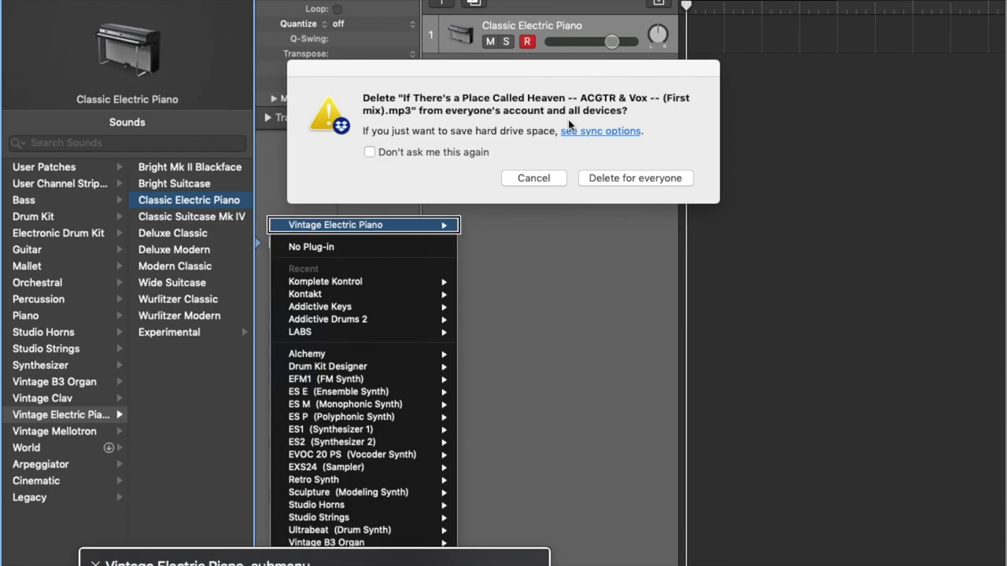
pyautogui.hotkey('ctrl', 'alt', 'Down')
pyautogui.hotkey('ctrl', 'alt', 'Down')
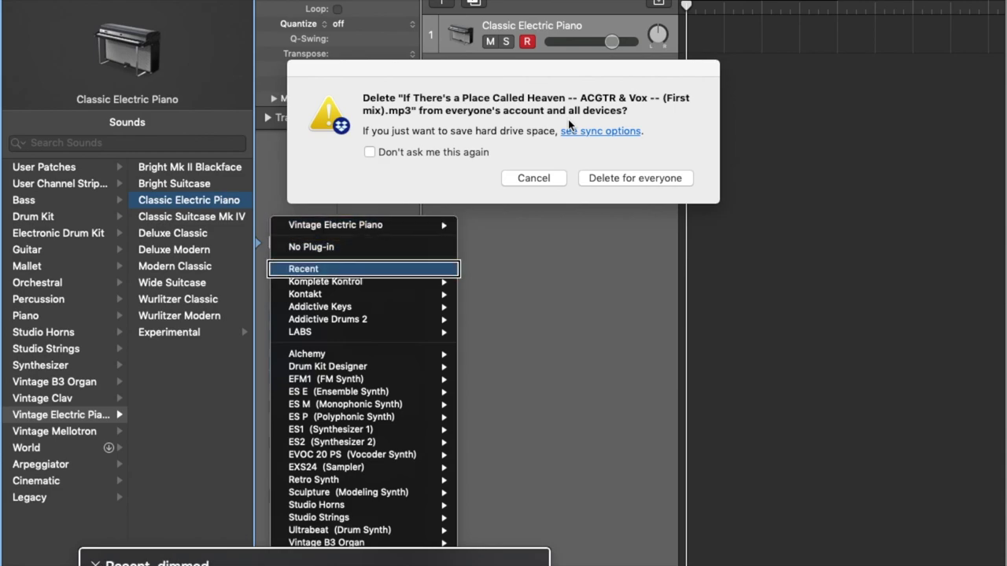
pyautogui.hotkey('ctrl', 'alt', 'Down')
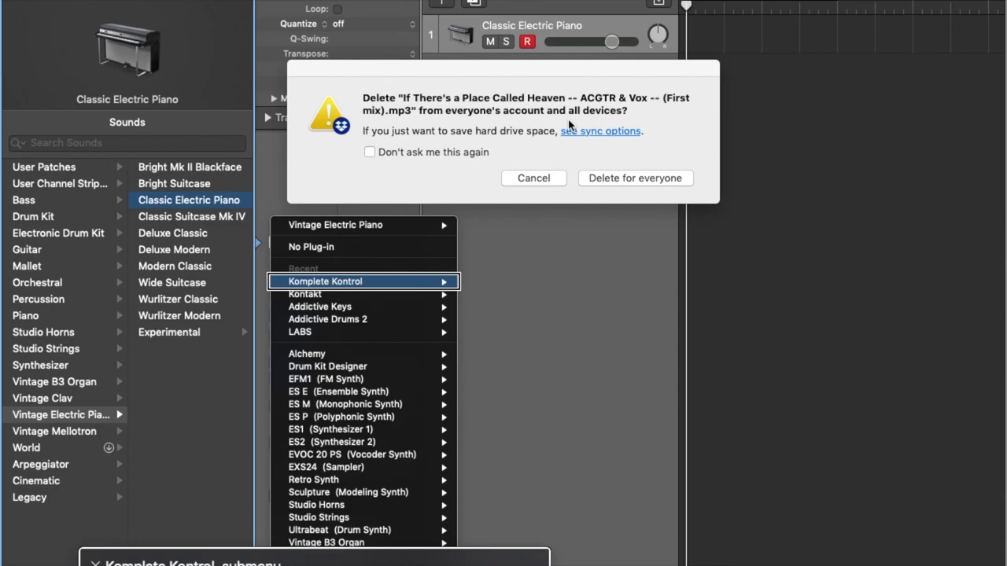
pyautogui.press('Down')
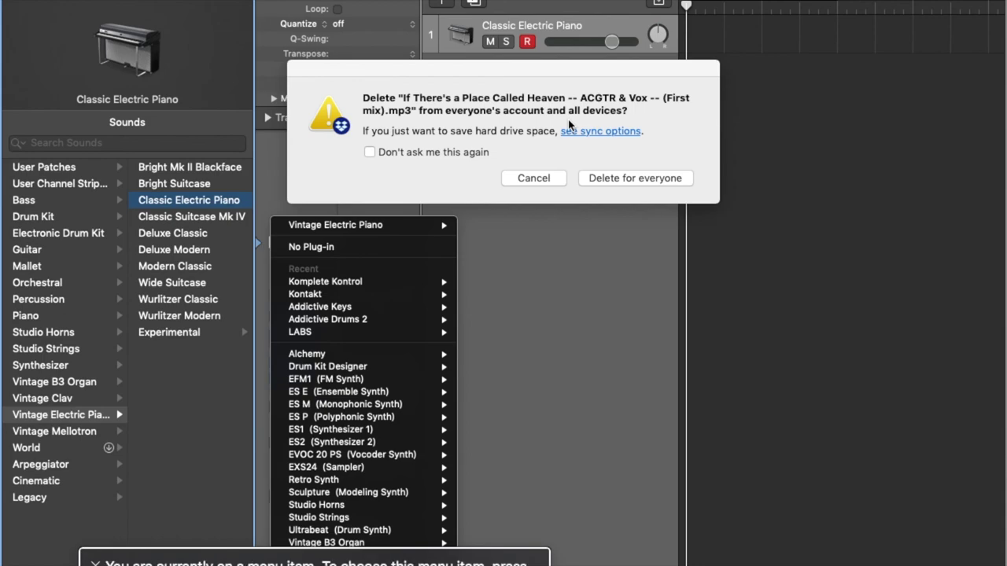
pyautogui.press('Down')
pyautogui.press('Down')
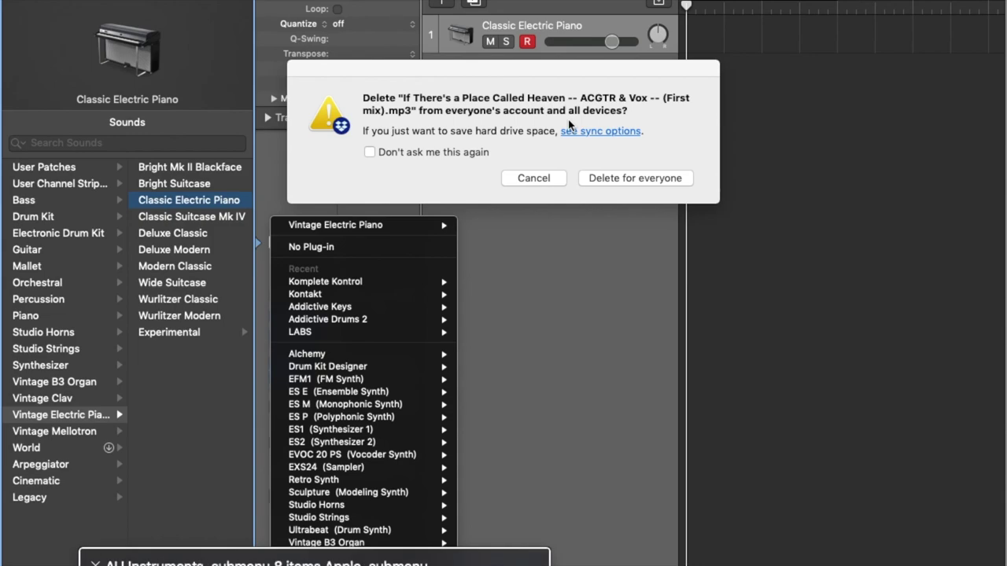
pyautogui.press('Down')
pyautogui.press('Down')
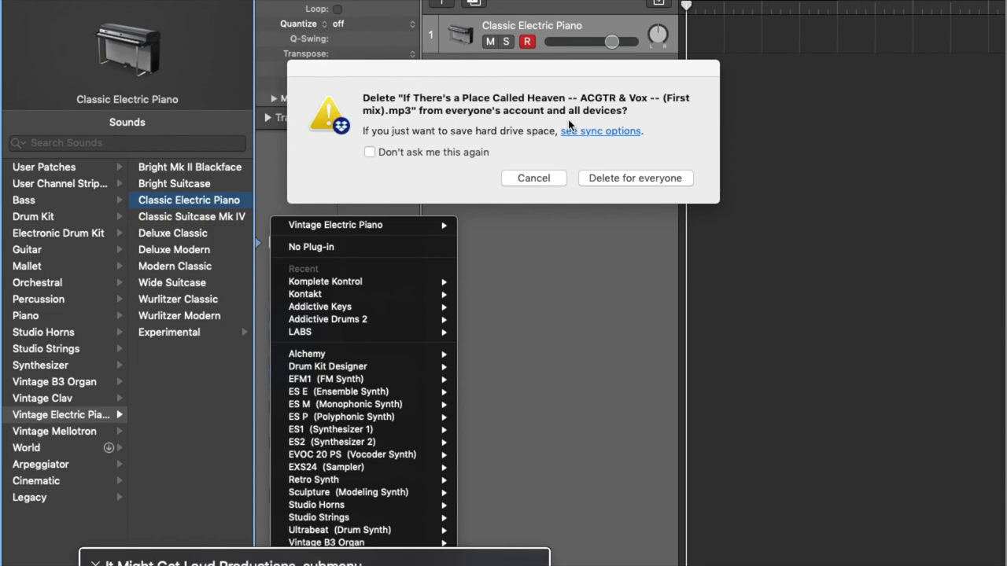
pyautogui.press('Down')
pyautogui.press('Down')
pyautogui.press('Down')
pyautogui.press('Down')
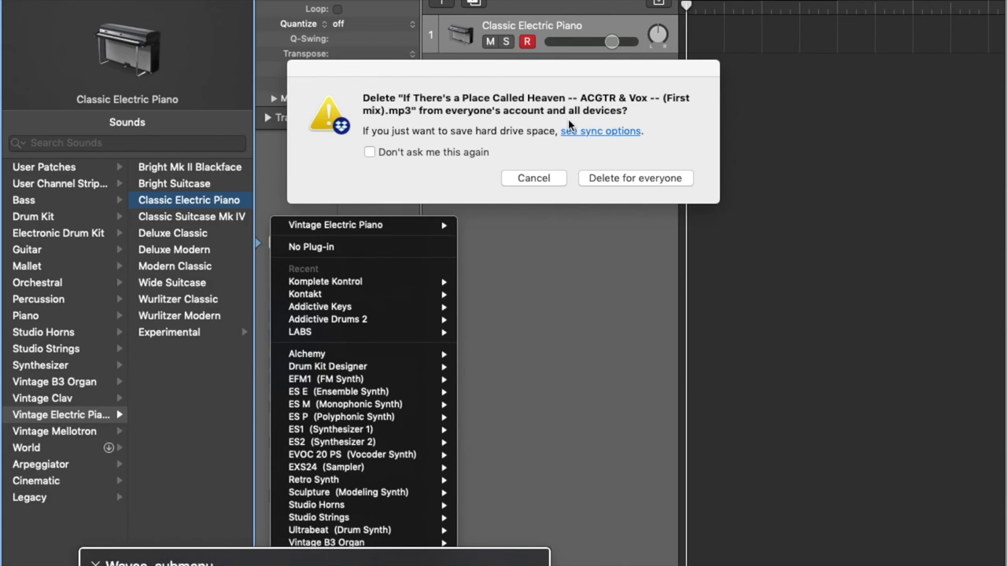
pyautogui.press('Escape')
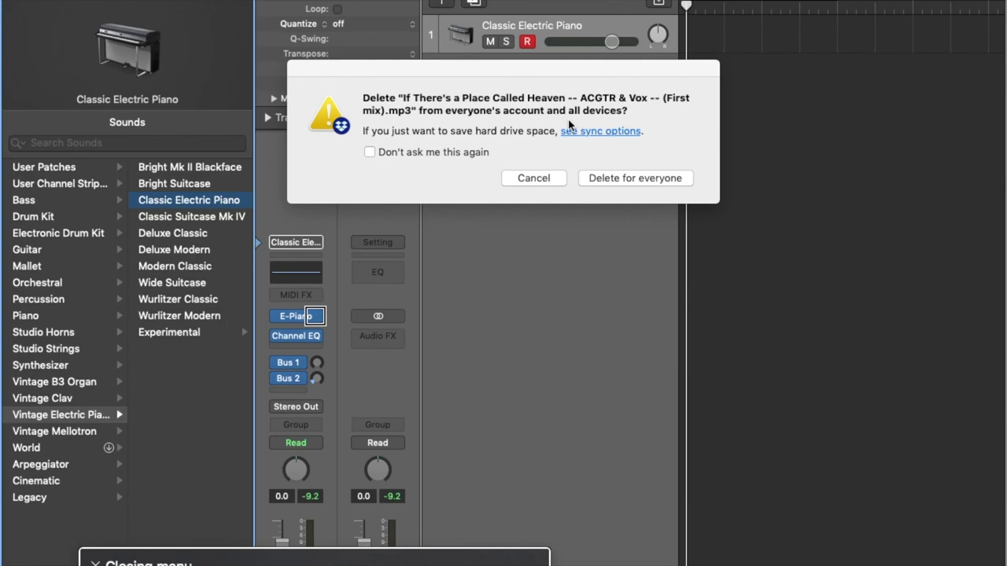
# Leave the E-Piano slot and enter the Audio FX group, moving between its empty slot and the Channel EQ insert
pyautogui.hotkey('ctrl', 'alt', 'shift', 'Up')
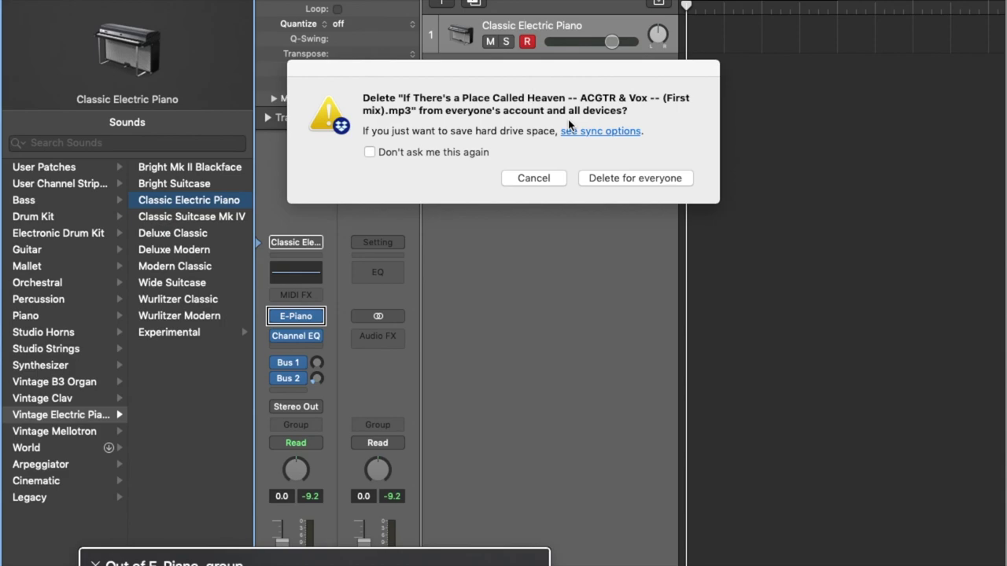
pyautogui.hotkey('ctrl', 'alt', 'Right')
pyautogui.hotkey('ctrl', 'alt', 'shift', 'Down')
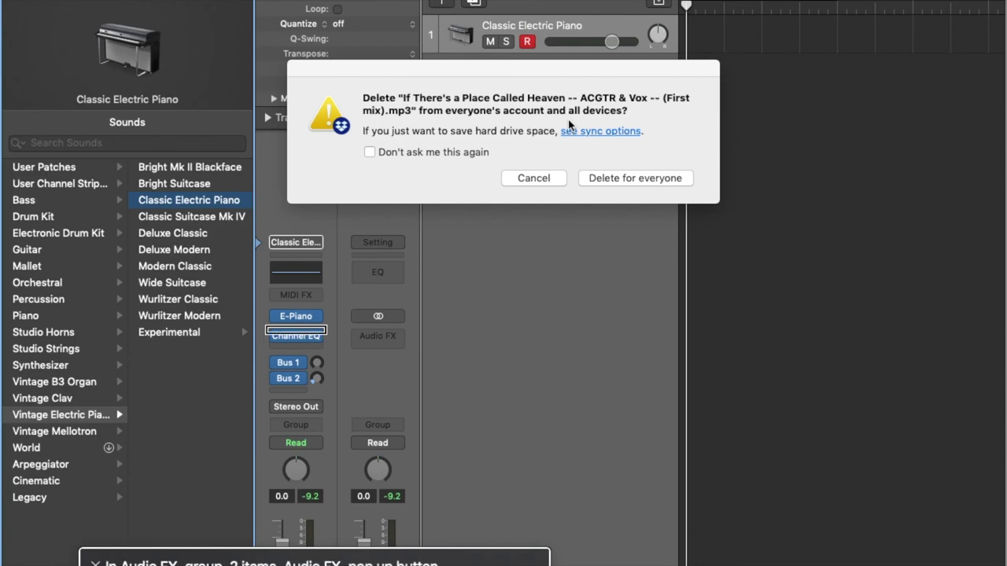
pyautogui.hotkey('ctrl', 'alt', 'Right')
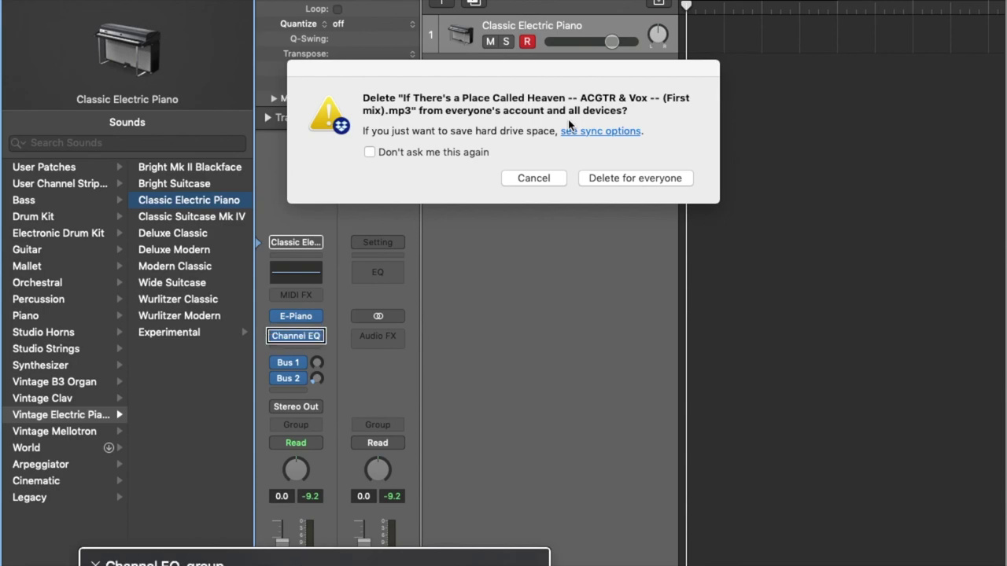
pyautogui.hotkey('ctrl', 'alt', 'Left')
# Examine the Channel EQ insert's bypass, open and list controls, and return to the empty Audio FX slot above it
pyautogui.hotkey('ctrl', 'alt', 'shift', 'Down')
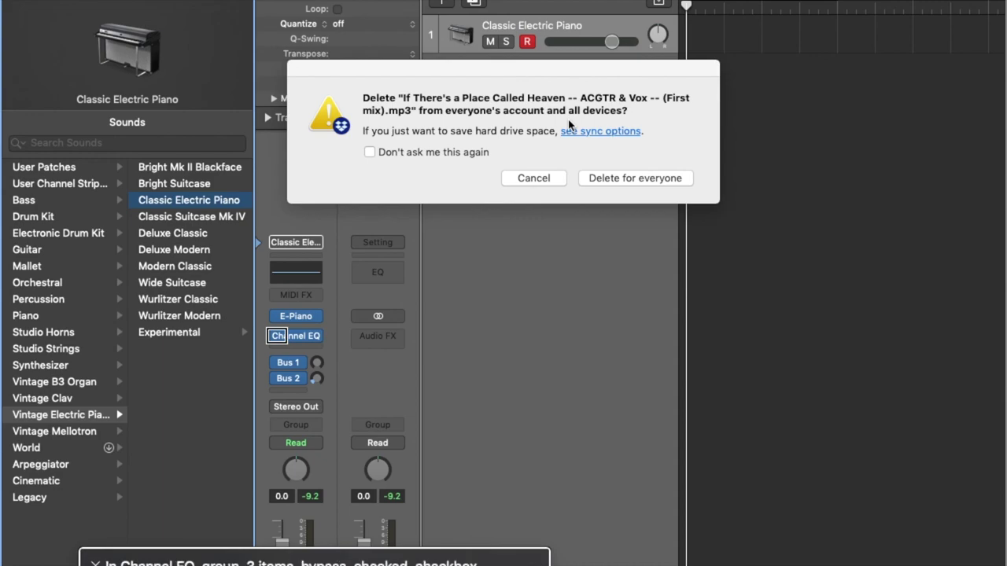
pyautogui.hotkey('ctrl', 'alt', 'Right')
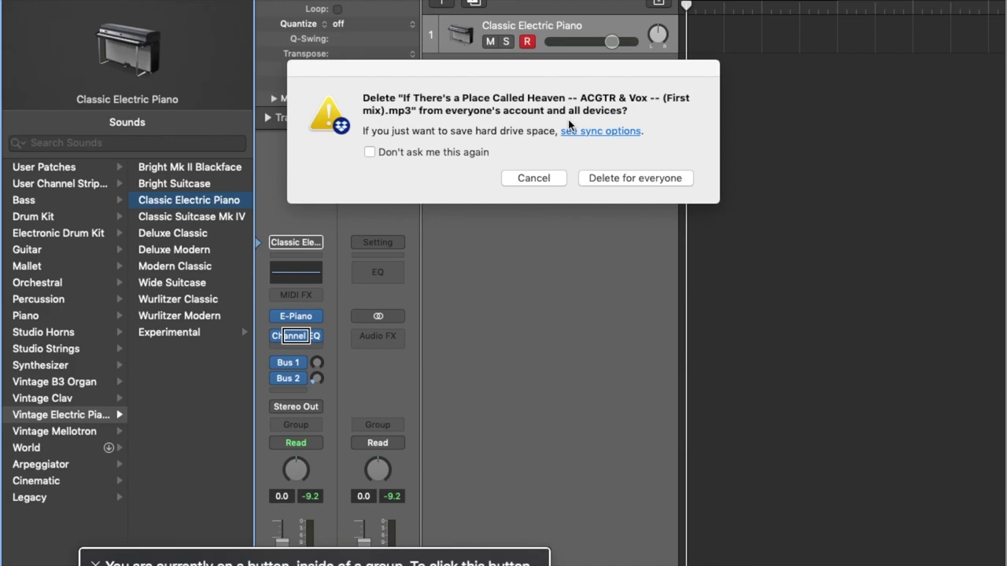
pyautogui.hotkey('ctrl', 'alt', 'Right')
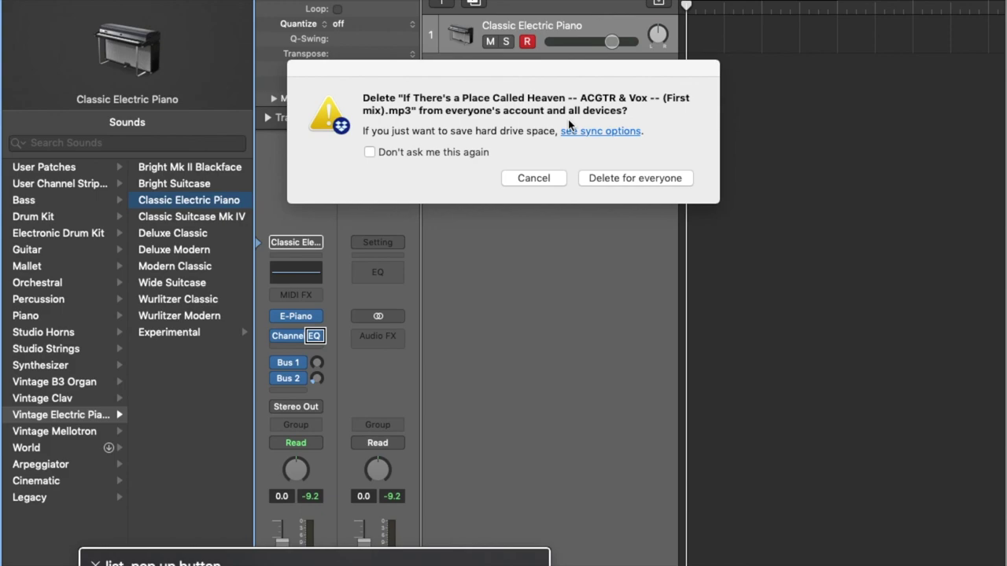
pyautogui.hotkey('ctrl', 'alt', 'shift', 'Up')
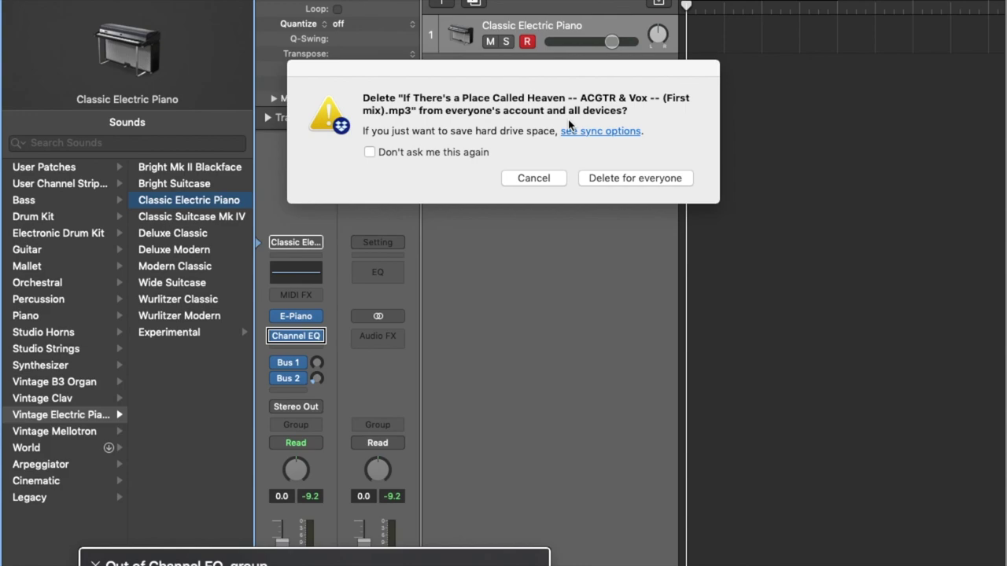
pyautogui.hotkey('ctrl', 'alt', 'Left')
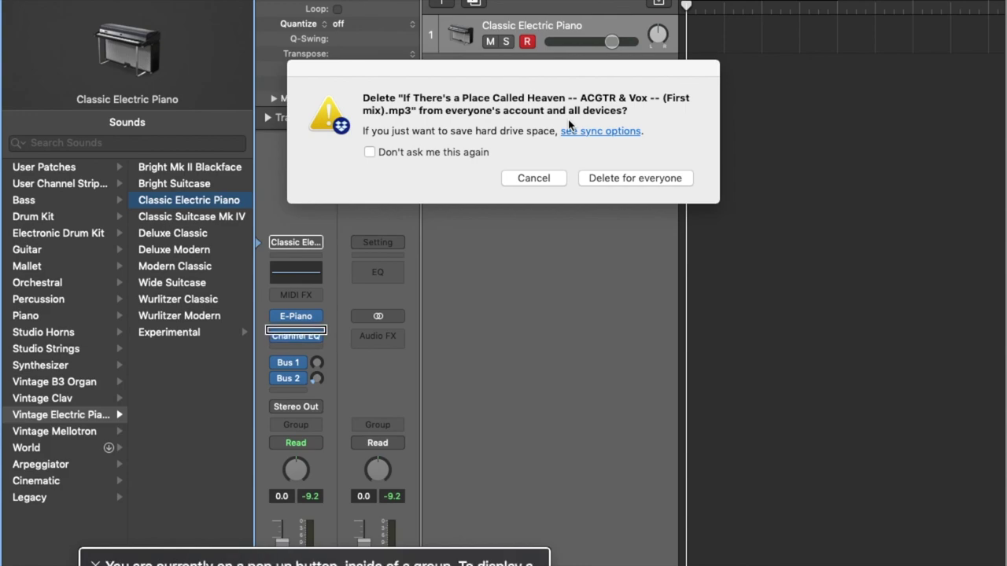
# Review the empty Audio FX slot's plug-in choices, from the recent plug-ins through Dynamics, Delay, Reverb and Multi Effects to Audio Units
pyautogui.hotkey('ctrl', 'alt', 'space')
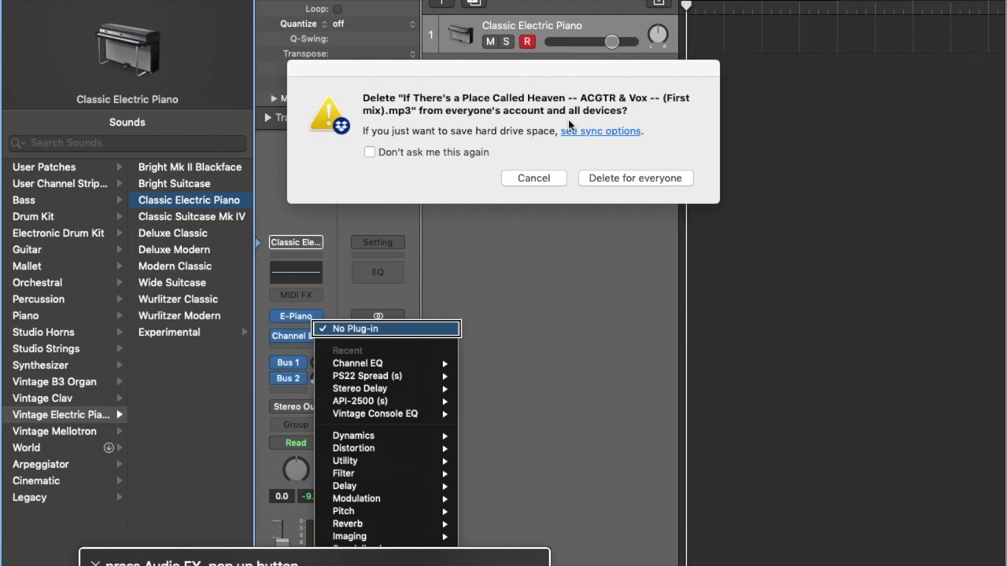
pyautogui.press('Down')
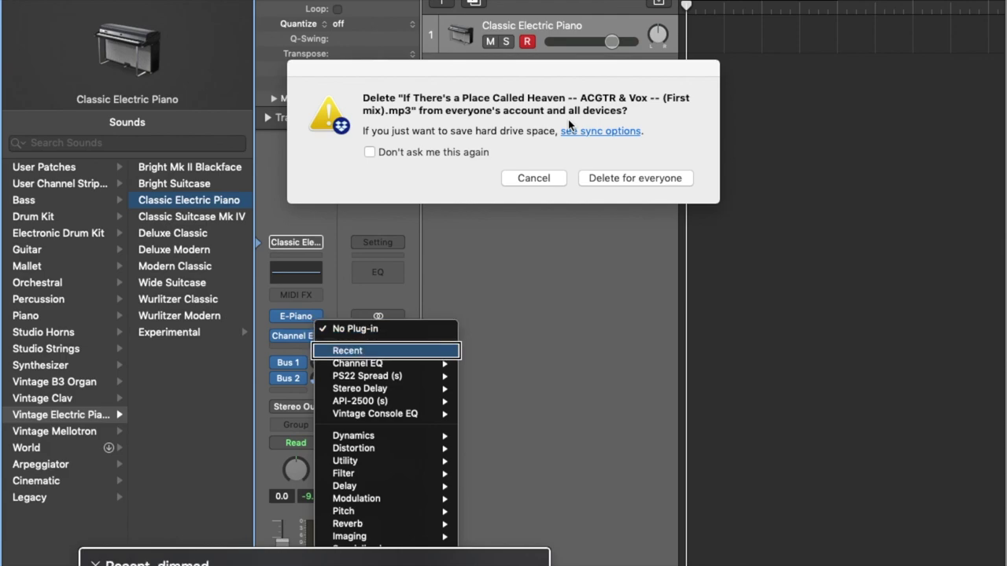
pyautogui.press('Down')
pyautogui.press('Down')
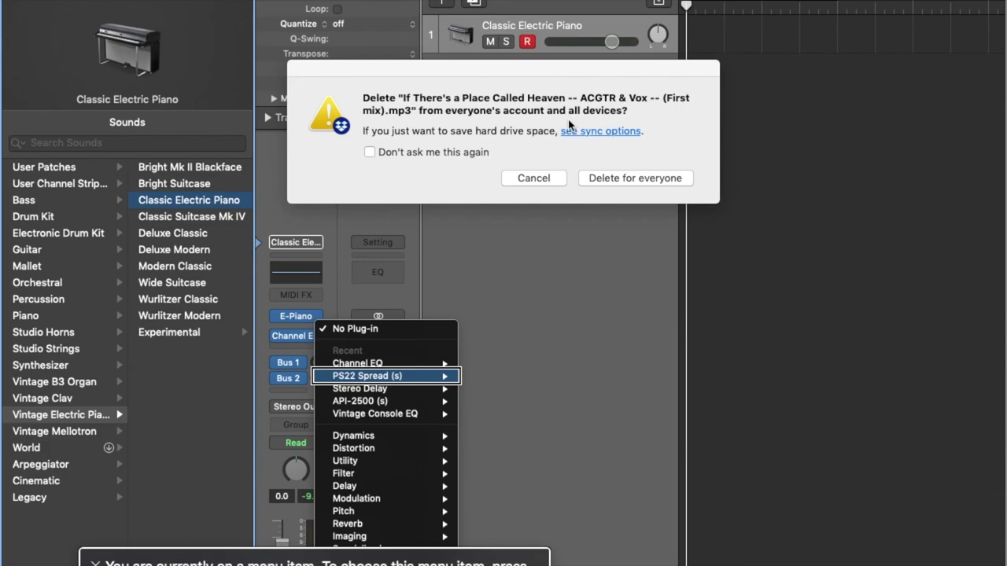
pyautogui.press('Down')
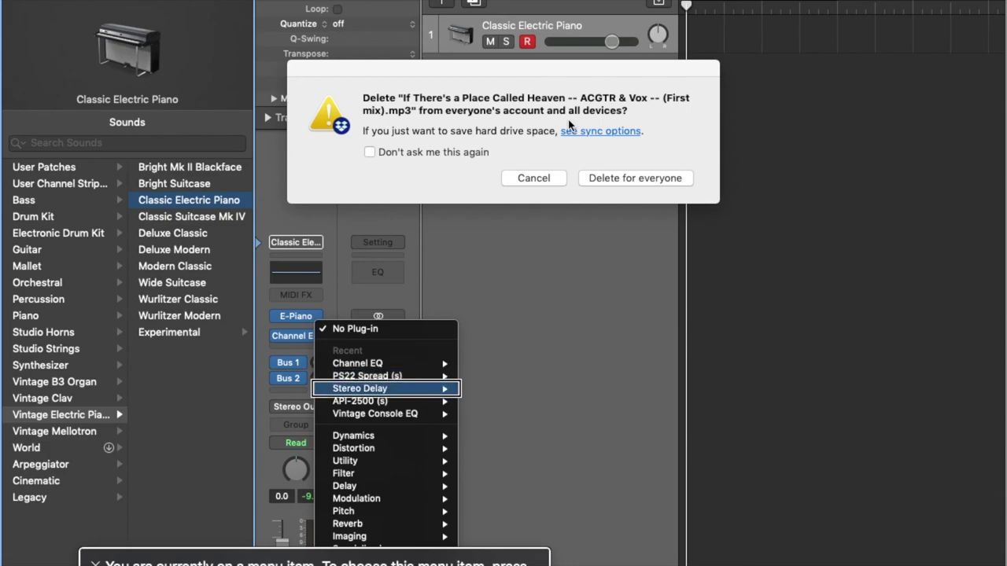
pyautogui.press('Down')
pyautogui.press('Down')
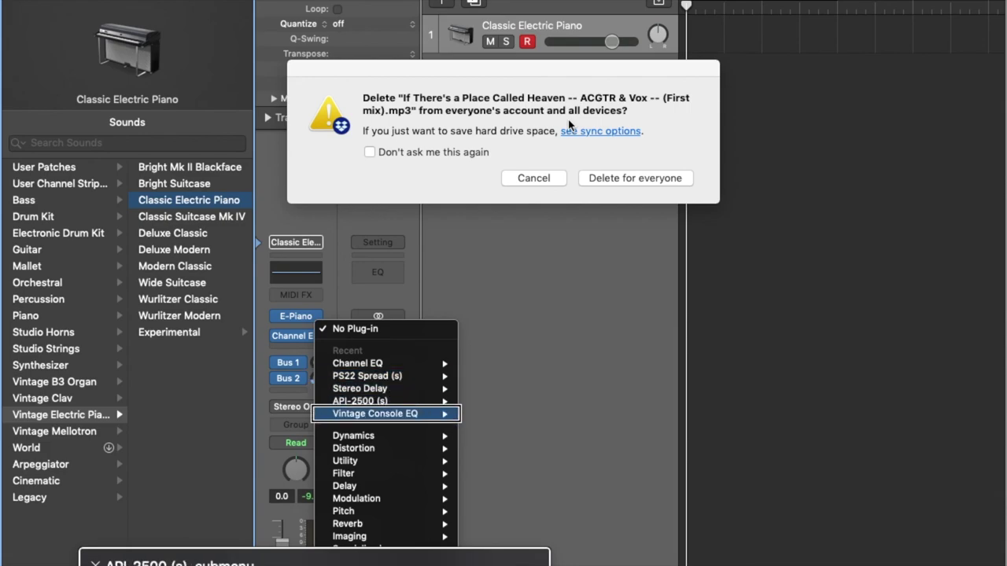
pyautogui.press('Down')
pyautogui.press('Down')
pyautogui.press('Down')
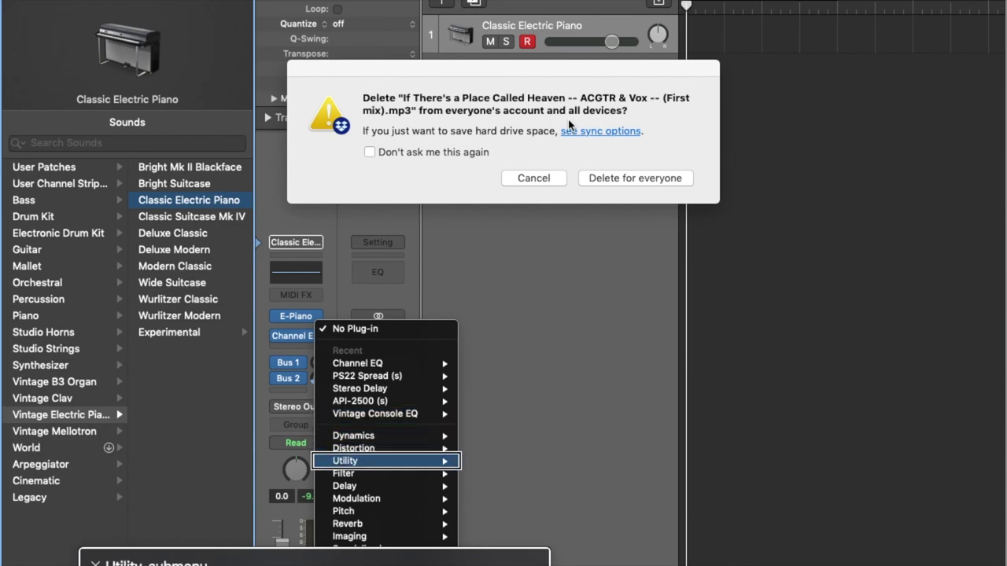
pyautogui.press('Down')
pyautogui.press('Down')
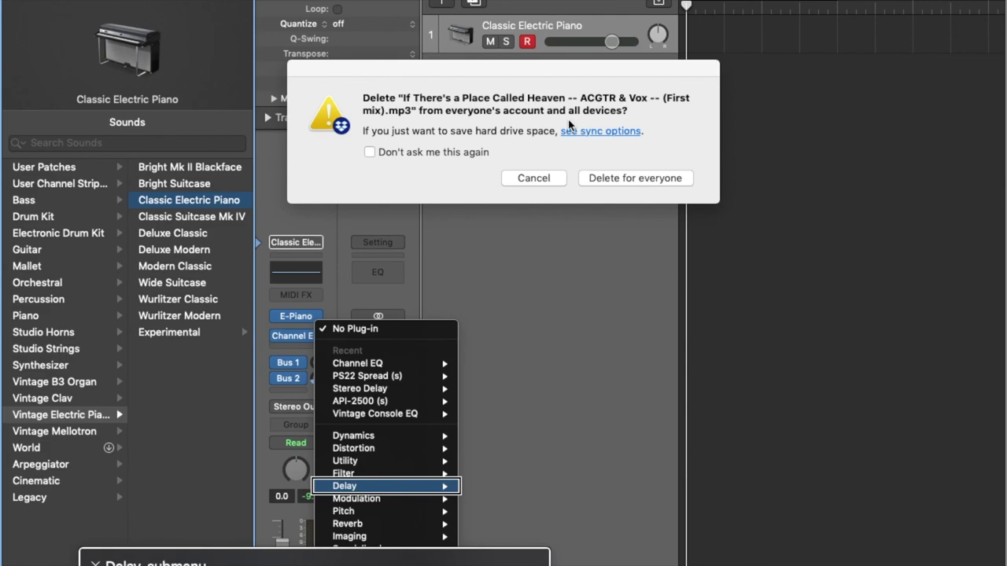
pyautogui.press('Down')
pyautogui.press('Down')
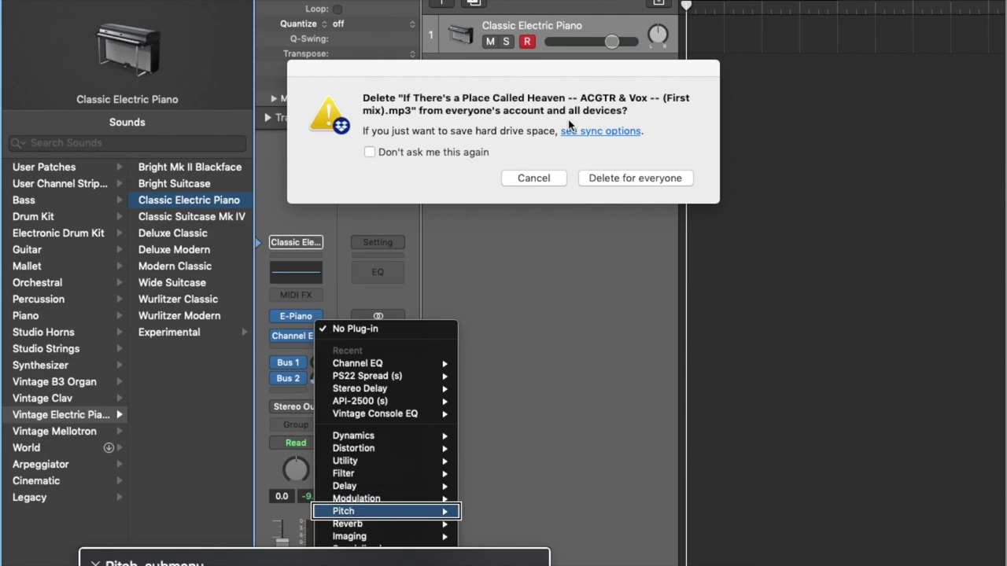
pyautogui.press('Down')
pyautogui.press('Down')
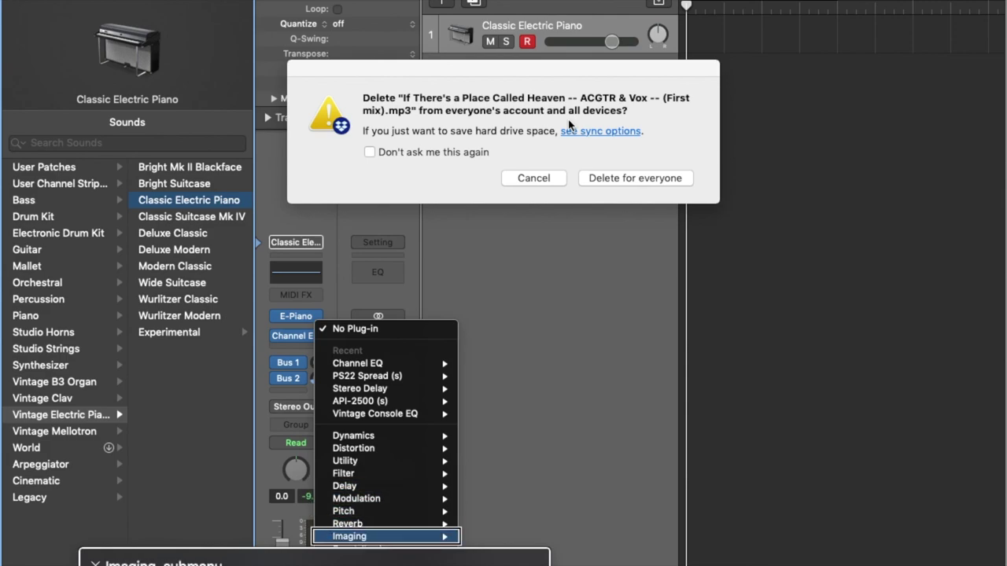
pyautogui.press('Down')
pyautogui.press('Down')
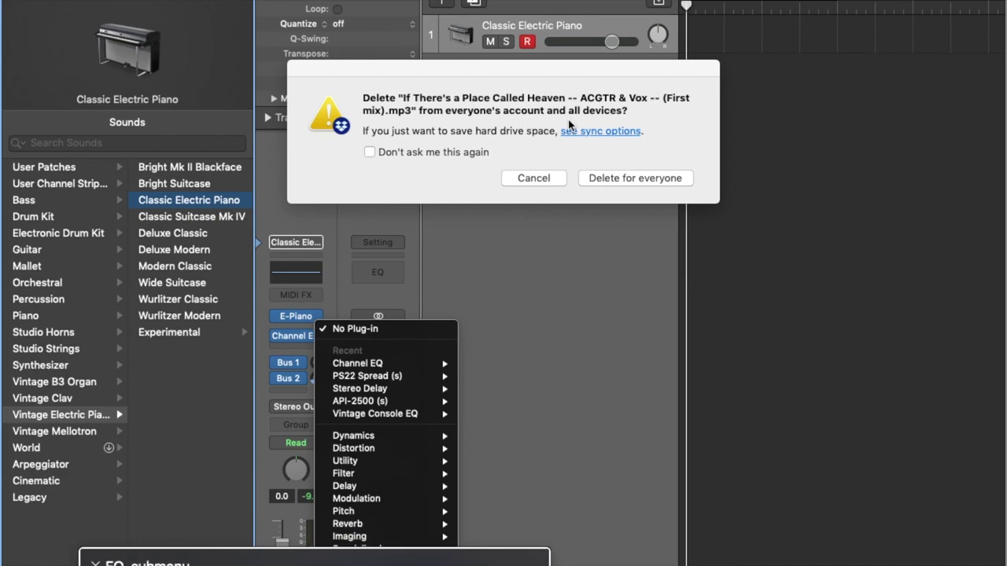
pyautogui.press('Down')
pyautogui.press('Down')
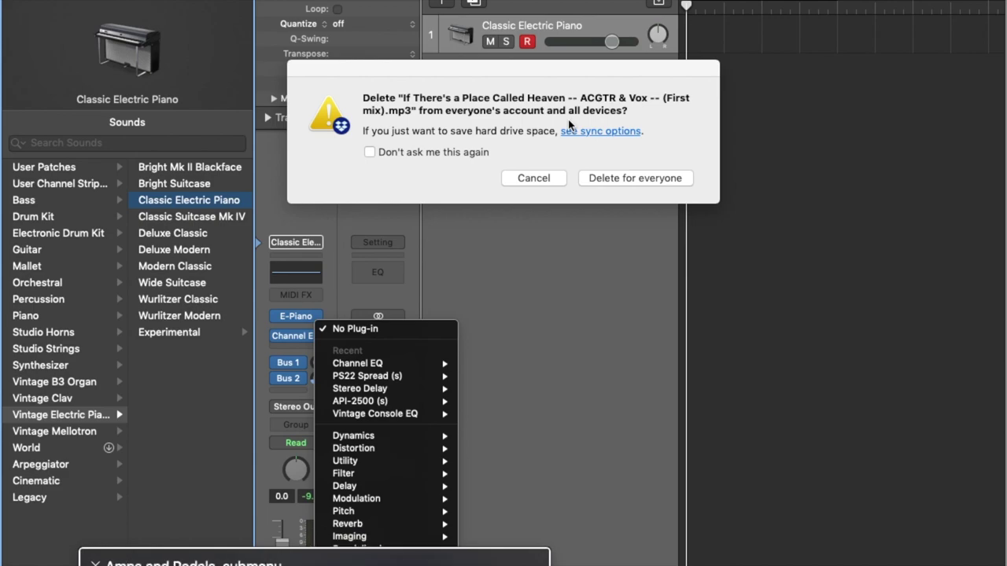
pyautogui.press('Down')
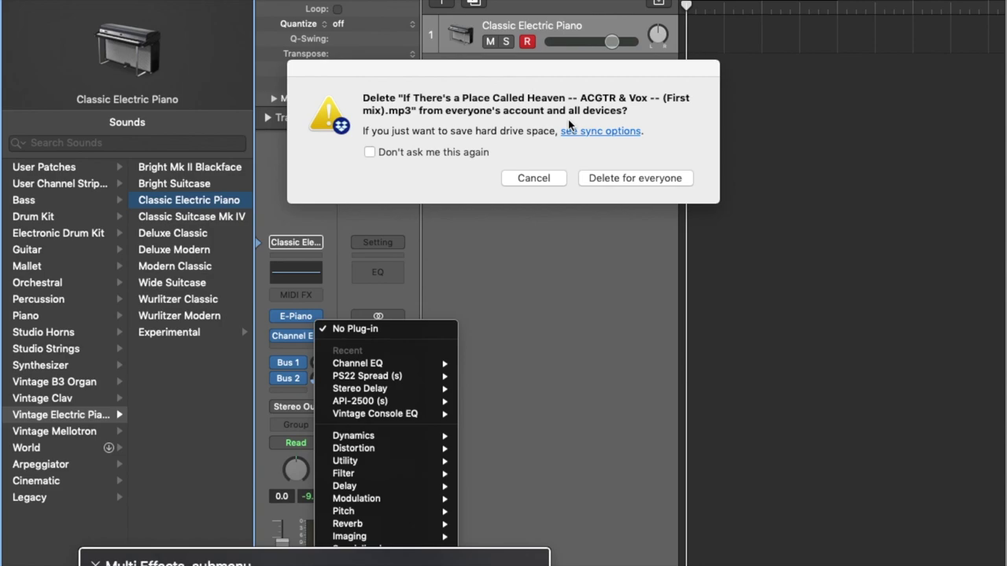
pyautogui.press('Down')
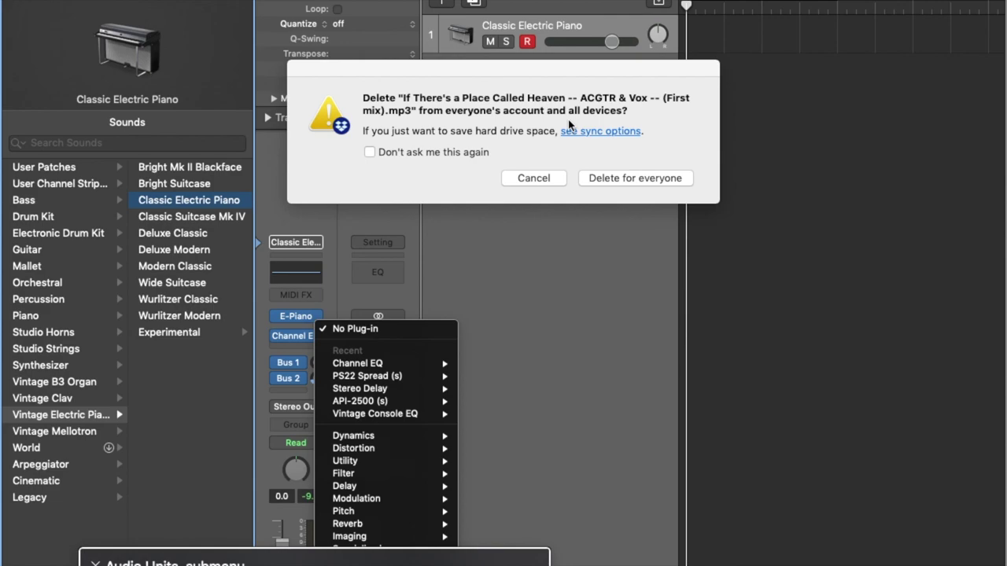
# Insert the Stereo Delay plug-in from the Delay category into the empty Audio FX slot, using the Stereo format
pyautogui.press('Down')
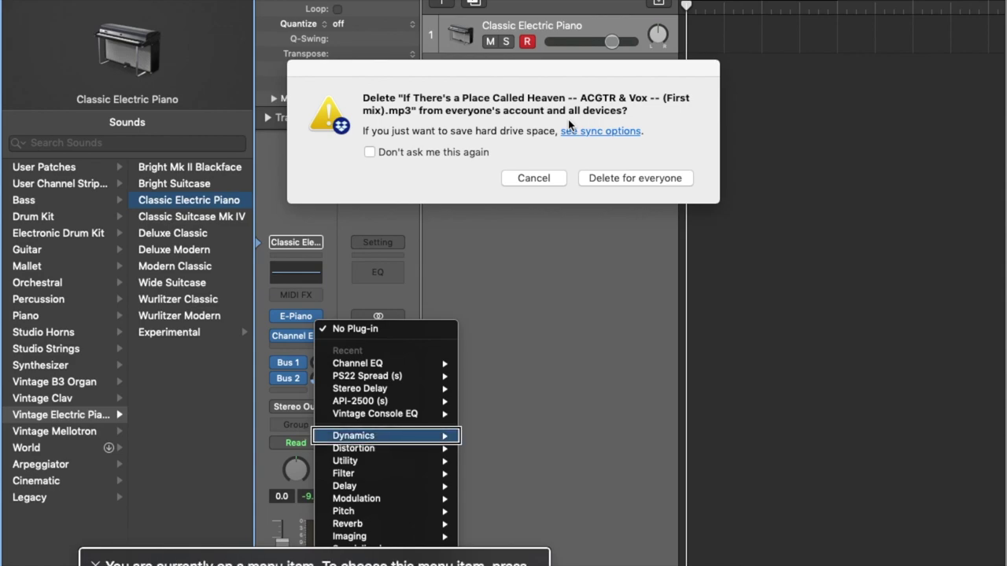
pyautogui.press('Down')
pyautogui.press('Down')
pyautogui.press('Down')
pyautogui.press('Down')
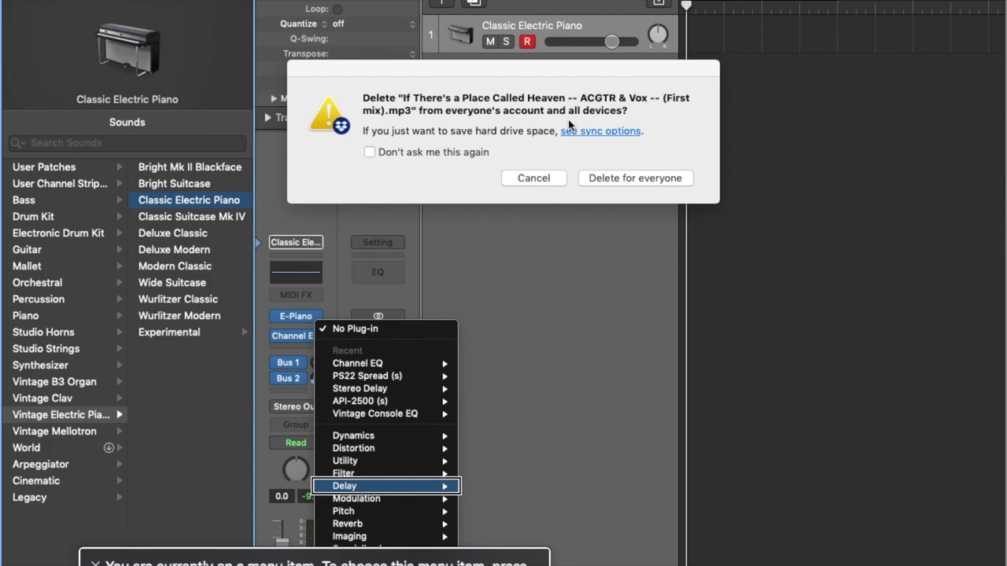
pyautogui.press('Right')
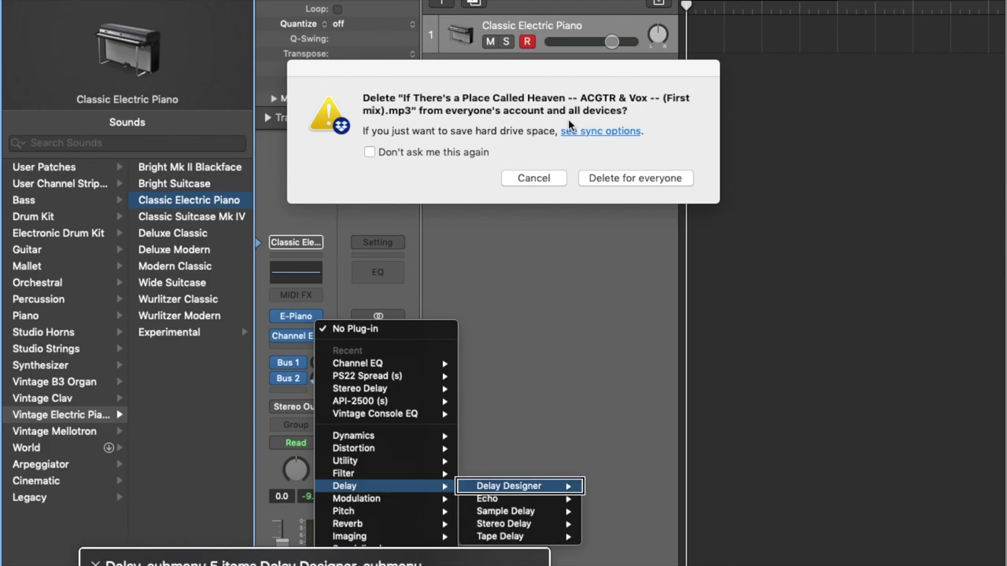
pyautogui.press('Down')
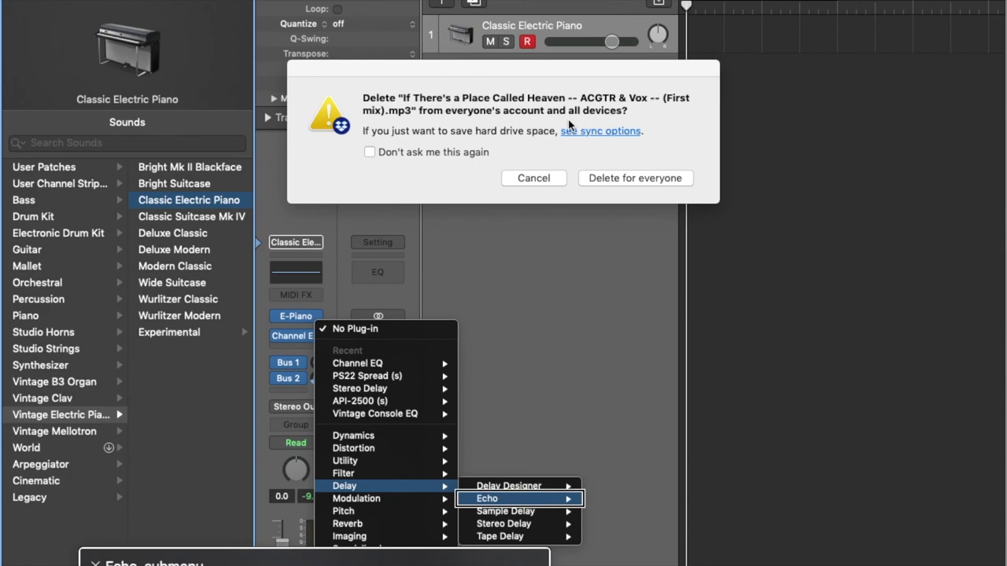
pyautogui.press('Down')
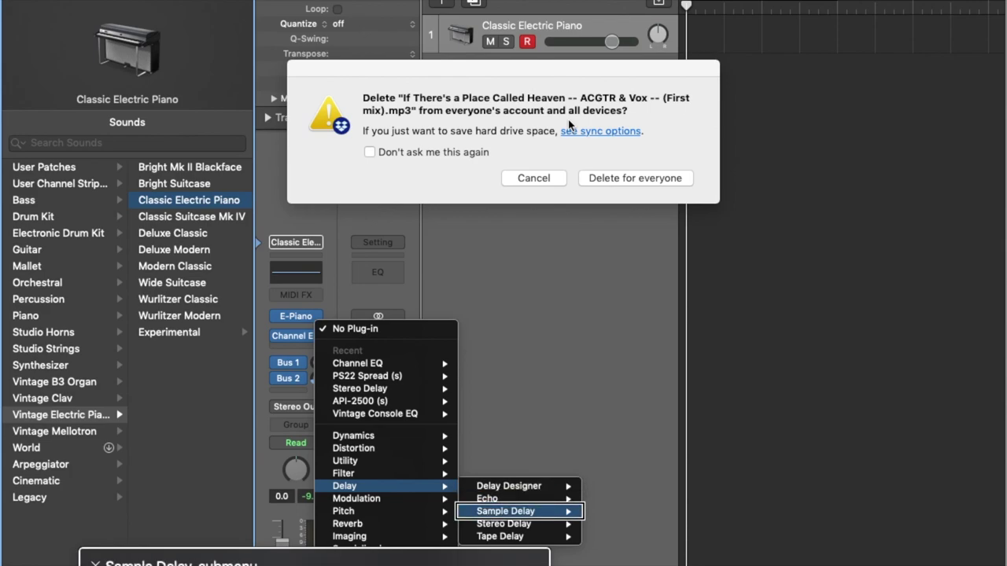
pyautogui.press('Down')
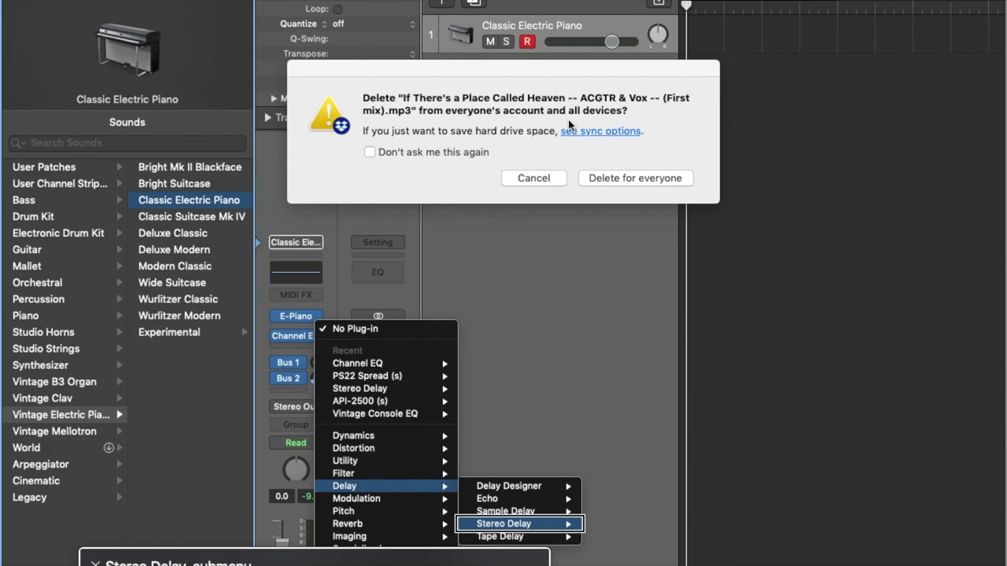
pyautogui.press('Right')
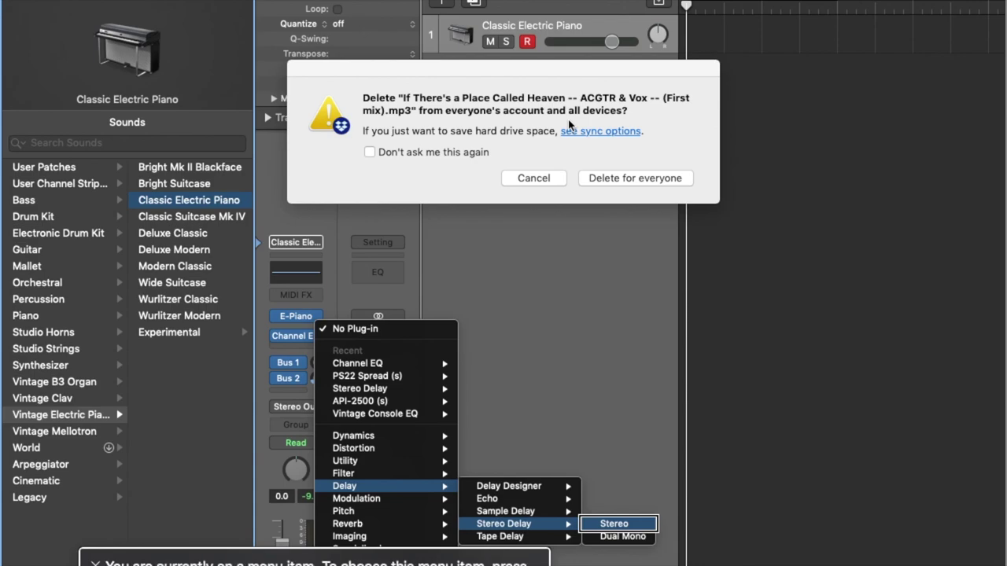
pyautogui.press('Down')
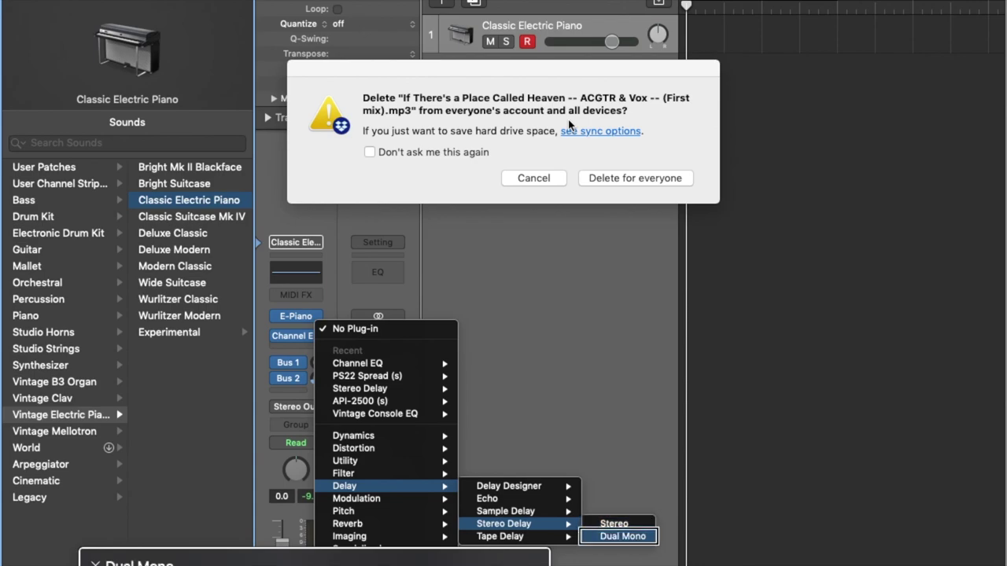
pyautogui.press('Up')
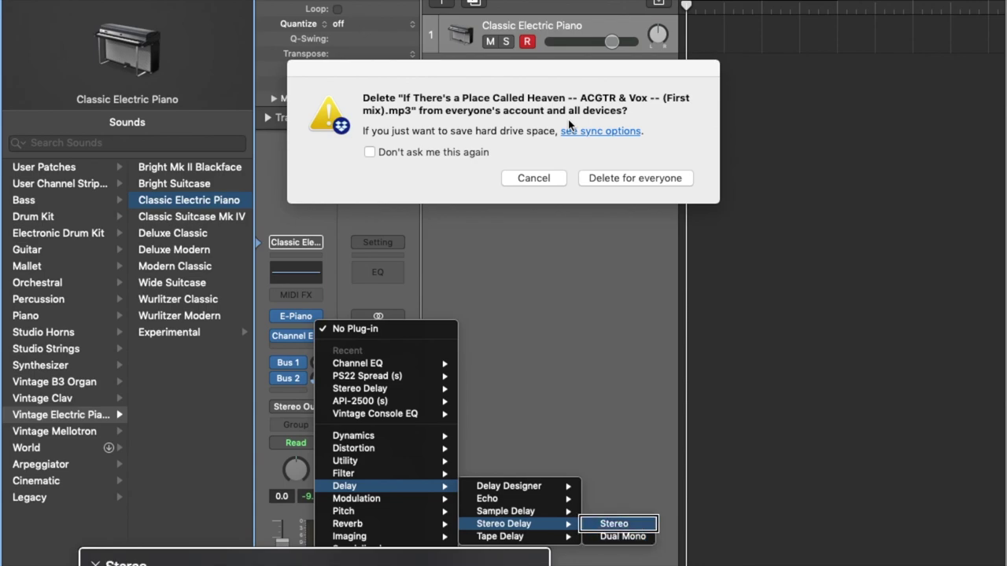
pyautogui.press('Return')
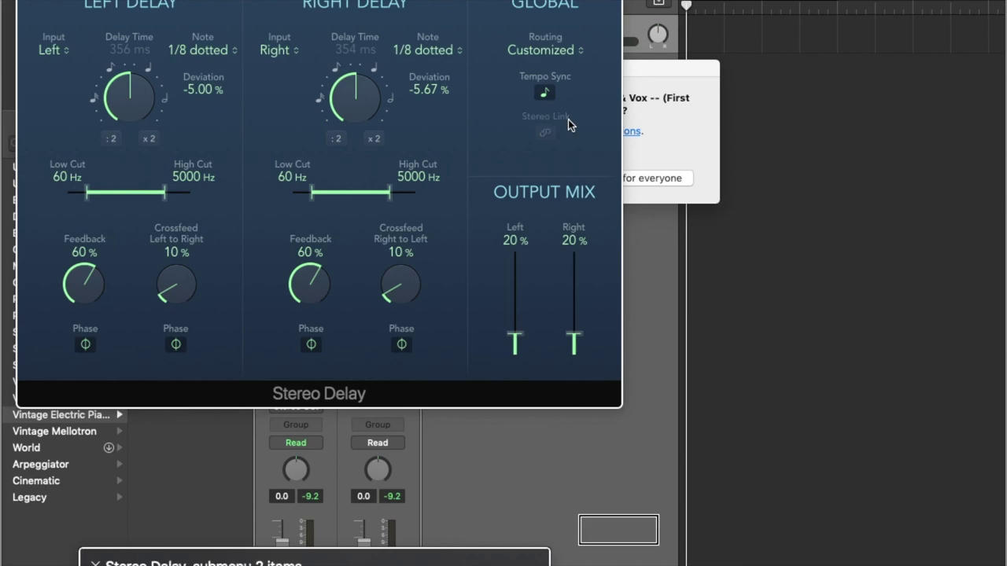
# Turn VoiceOver off and back on
pyautogui.press('super+F5')
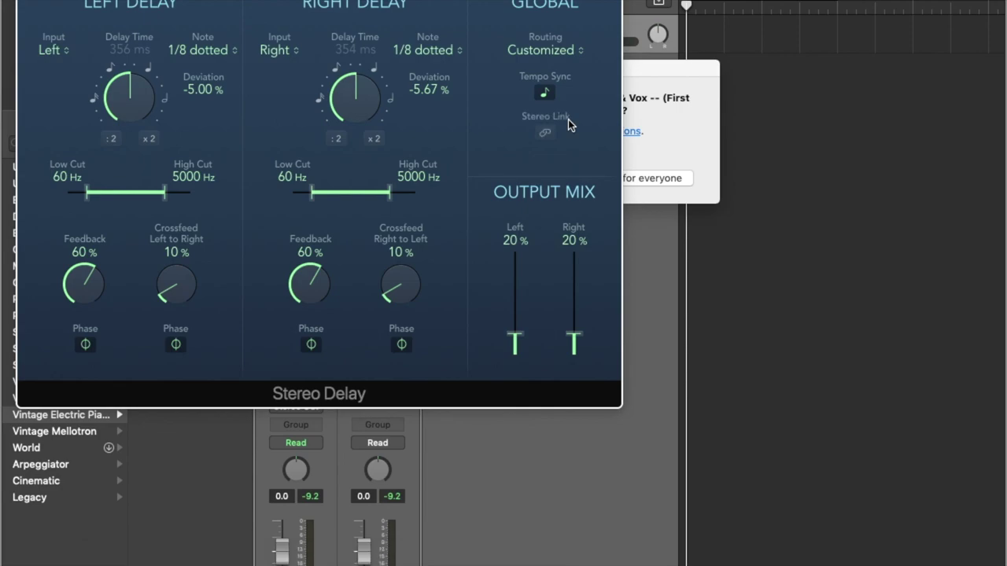
pyautogui.press('super+F5')
pyautogui.press('Return')
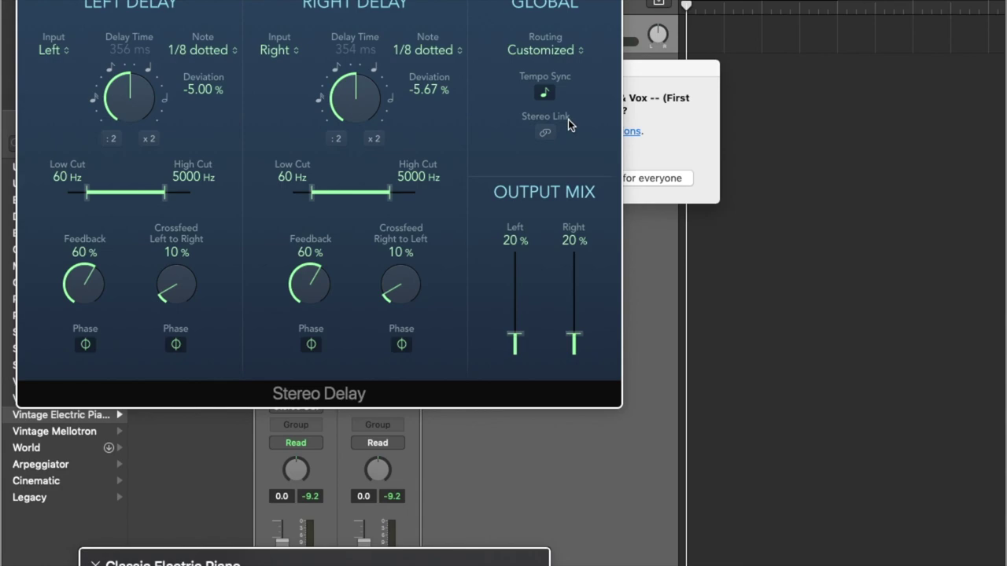
# Open Musical Typing, raise the octave to C3 and play a run of notes to audition the Stereo Delay
pyautogui.press('super+k')
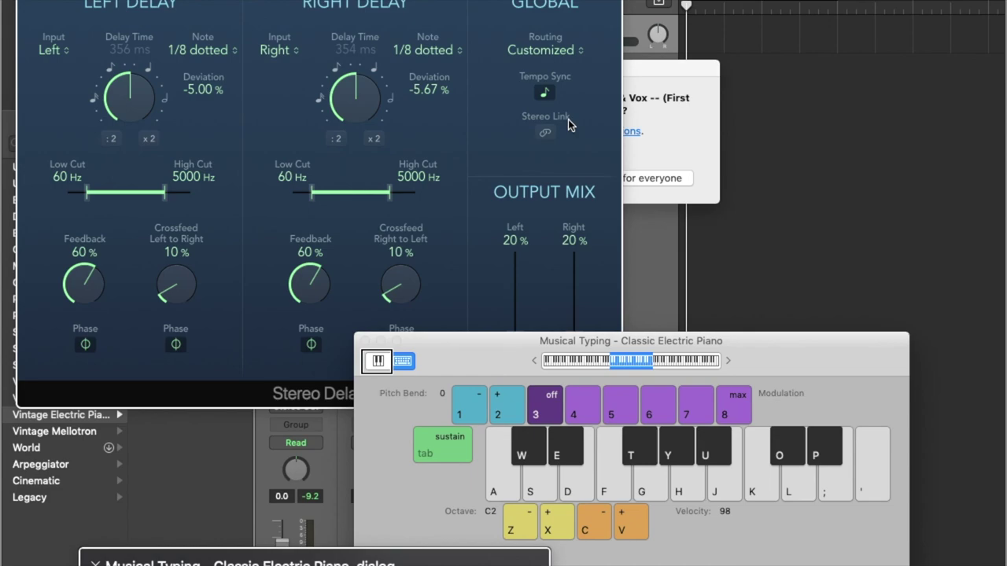
pyautogui.press('k')
pyautogui.press('g')
pyautogui.press('j')
pyautogui.press('l')
pyautogui.press('k')
pyautogui.press(';')
pyautogui.press('x')
pyautogui.press('a')
pyautogui.press('d')
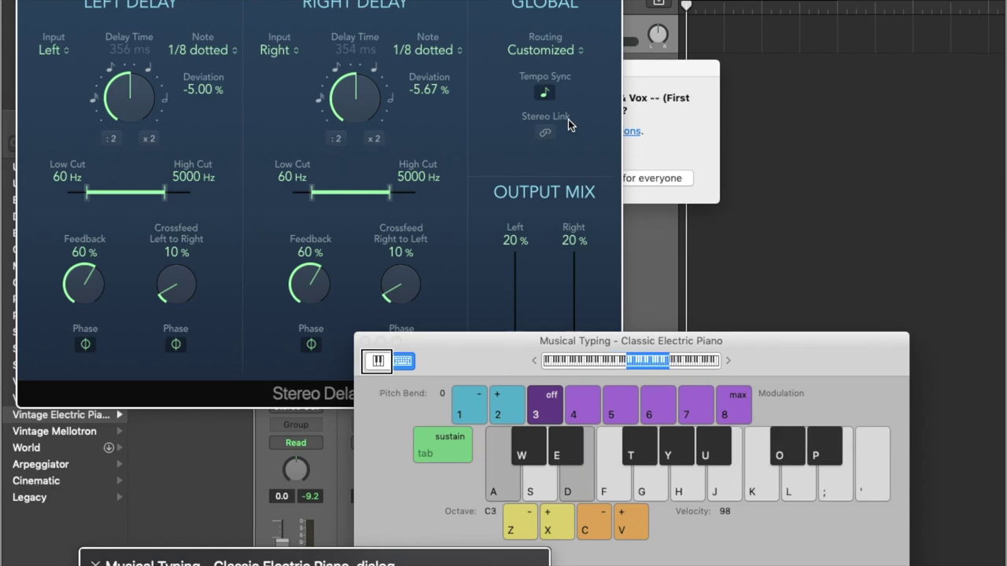
pyautogui.press('l')
pyautogui.press(';')
pyautogui.press('k')
pyautogui.press('g')
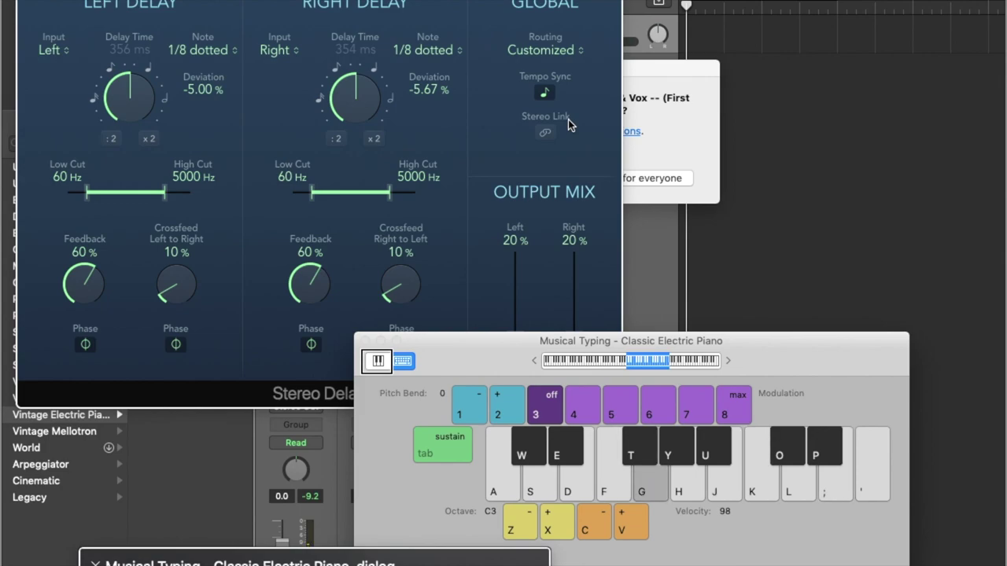
pyautogui.press('k')
pyautogui.press('a')
pyautogui.press('d')
pyautogui.press('l')
pyautogui.press('a')
pyautogui.press('a')
pyautogui.press('j')
pyautogui.press('d')
pyautogui.press('g')
pyautogui.press('l')
pyautogui.press('l')
pyautogui.press('a')
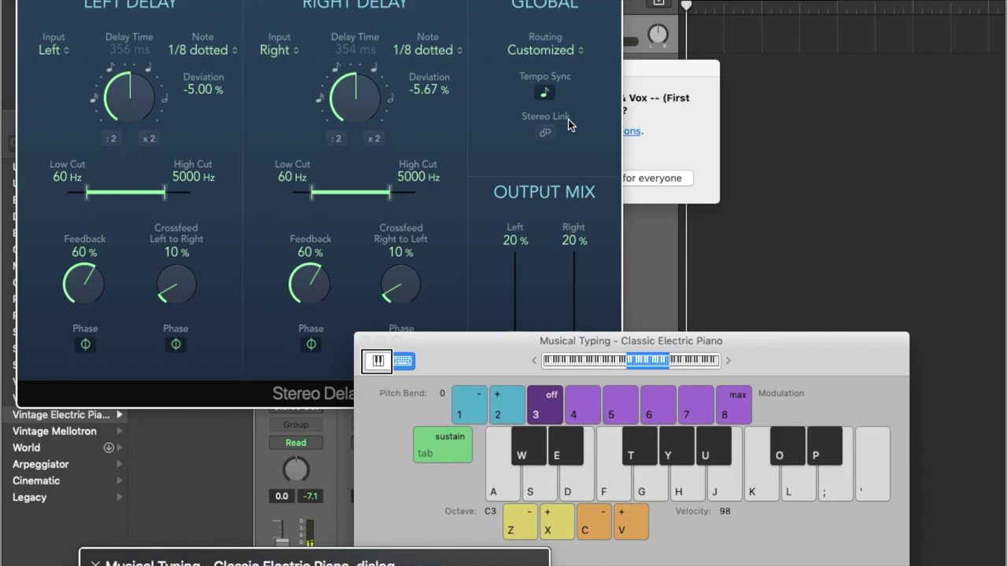
pyautogui.press('a')
pyautogui.press('j')
pyautogui.press('j')
pyautogui.press('d')
pyautogui.press('h')
pyautogui.press('g')
pyautogui.press('j')
pyautogui.press('l')
pyautogui.press('g')
pyautogui.press('k')
pyautogui.press('j')
pyautogui.press('s')
pyautogui.press('d')
pyautogui.press('g')
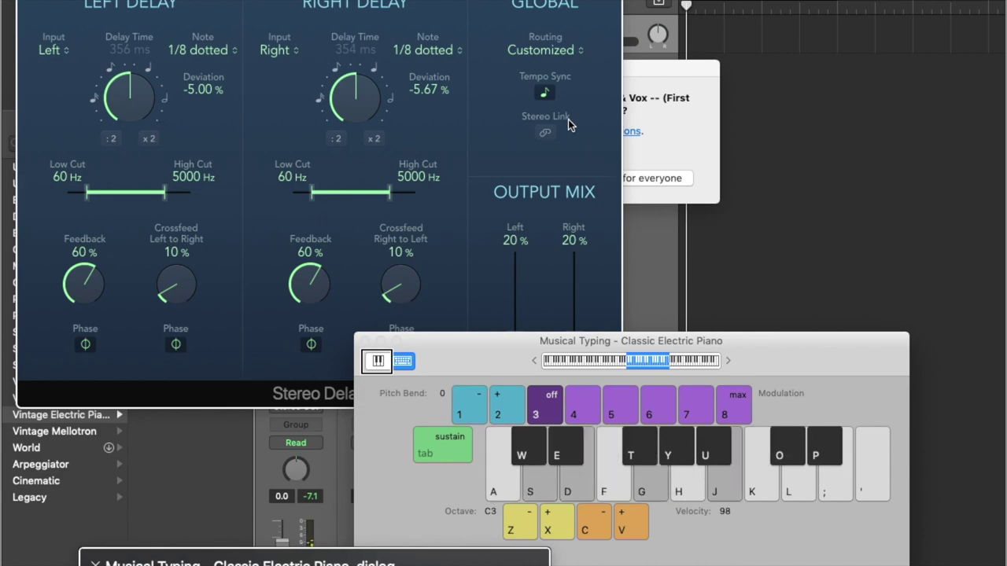
pyautogui.press('f')
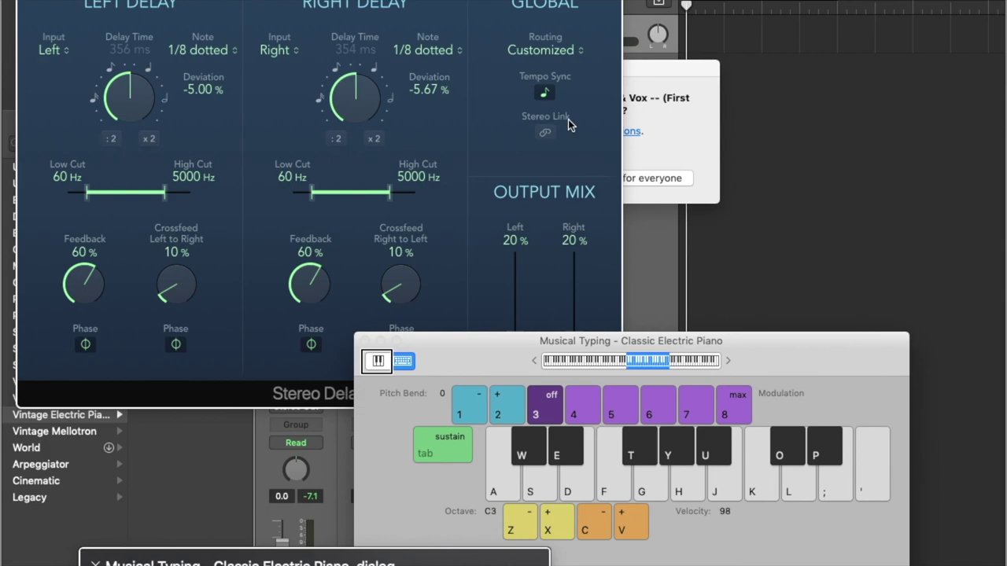
# Switch the Stereo Delay to its next preset, with 1/2 notes and Straight routing, audition it and raise the system volume
pyautogui.press(']')
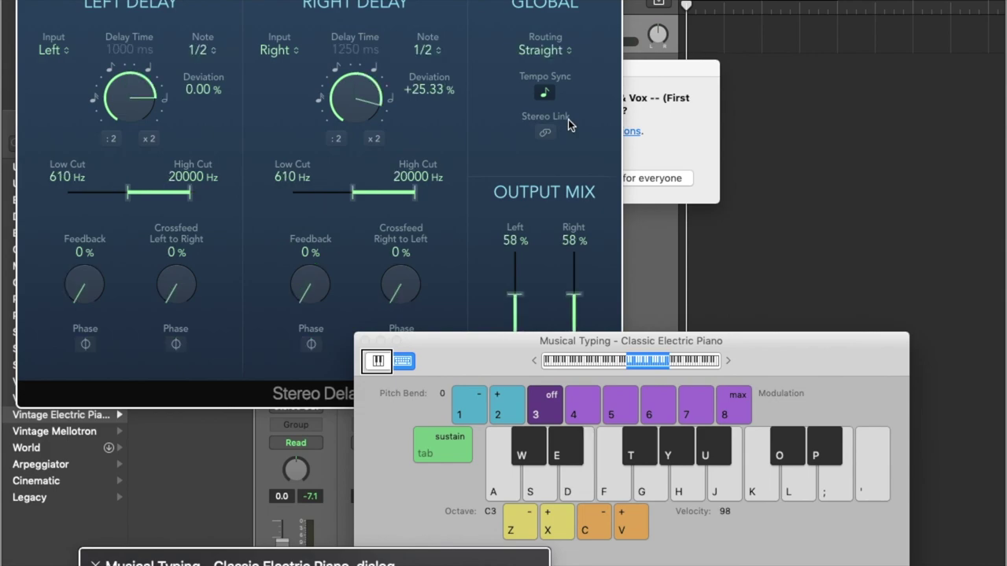
pyautogui.press('f')
pyautogui.press('a')
pyautogui.press('d')
pyautogui.press('g')
pyautogui.press('XF86AudioRaiseVolume')
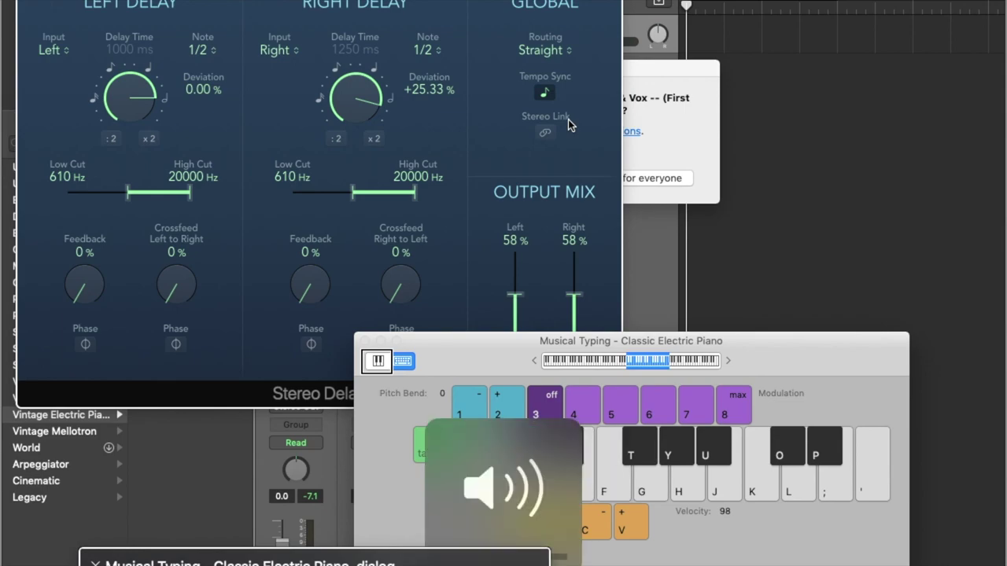
# Advance the Stereo Delay to the following preset, with 1/4 notes and Customized routing, and play notes to audition it
pyautogui.press(']')
pyautogui.press('g')
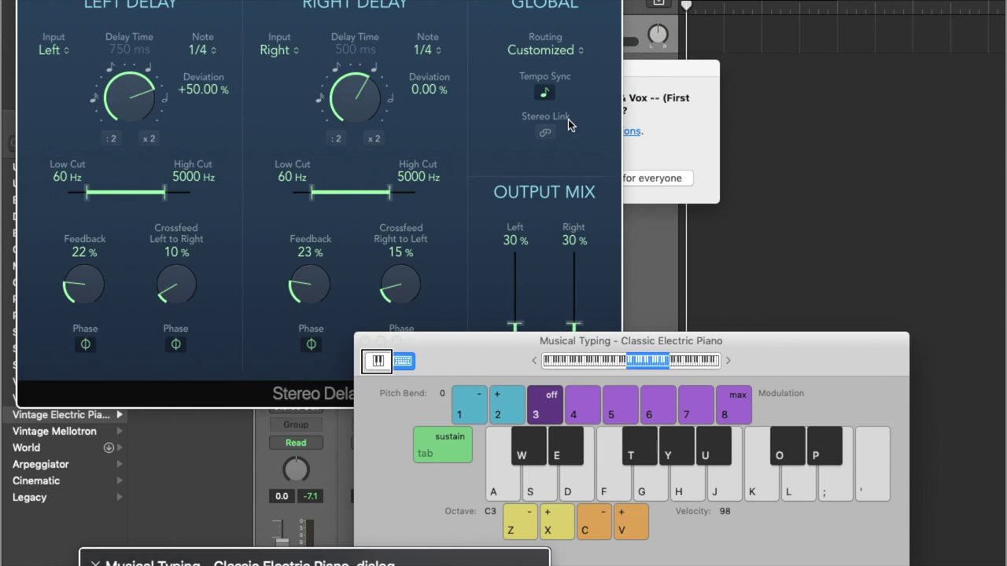
pyautogui.press('d')
pyautogui.press('f')
pyautogui.press('k')
pyautogui.press('l')
# Advance the Stereo Delay to the preset with a 1/8 left and 1/2 right note and audition it with several notes
pyautogui.press(']')
pyautogui.press('a')
pyautogui.press('k')
pyautogui.press('f')
pyautogui.press('j')
pyautogui.press('l')
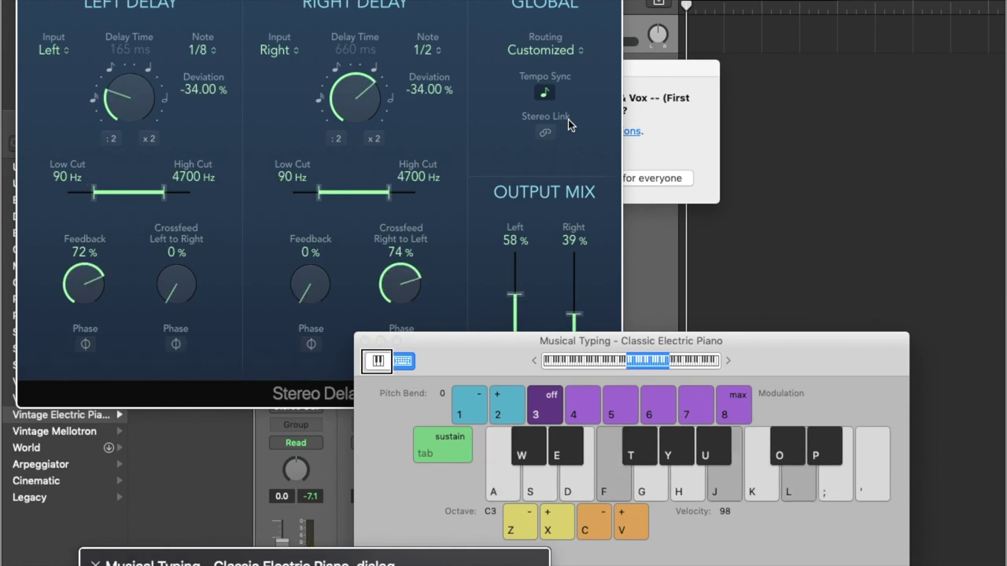
pyautogui.press('k')
# Advance the Stereo Delay to the 1/8 left and 1/4 right preset, raise the octave to C4 and audition it
pyautogui.press(']')
pyautogui.press('l')
pyautogui.press('x')
pyautogui.press('l')
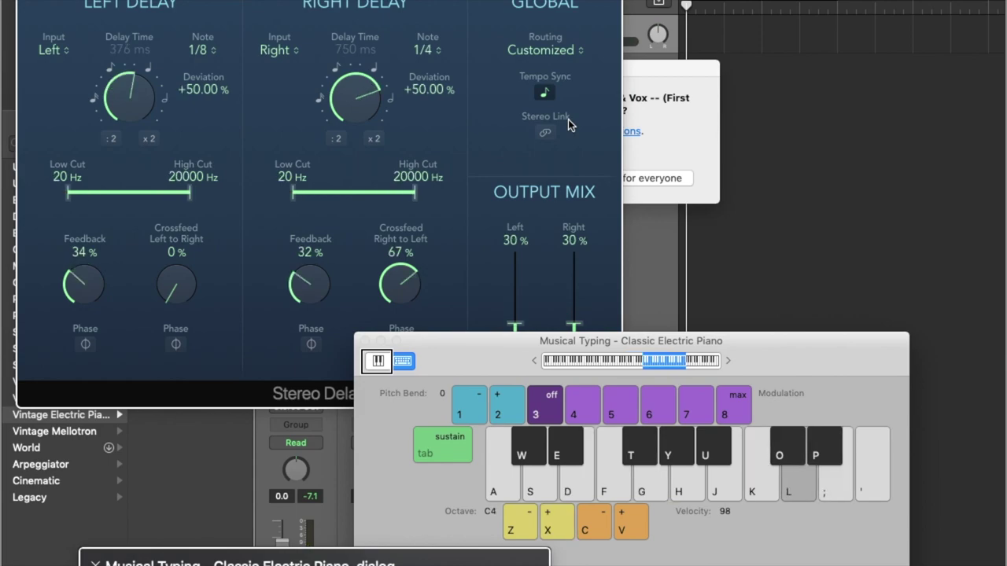
pyautogui.press('d')
pyautogui.press('k')
pyautogui.press('j')
pyautogui.press('j')
pyautogui.press('h')
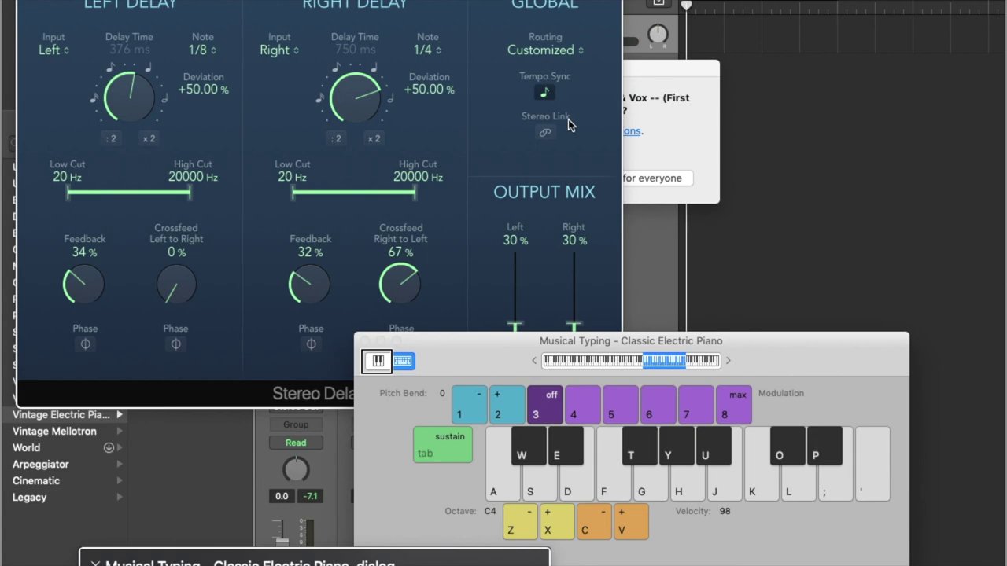
# Move the Stereo Delay on to the preset with 1/8 notes on both sides and 51% output mix, and audition it
pyautogui.press('d')
pyautogui.press('g')
pyautogui.press('k')
pyautogui.press('l')
pyautogui.press('f')
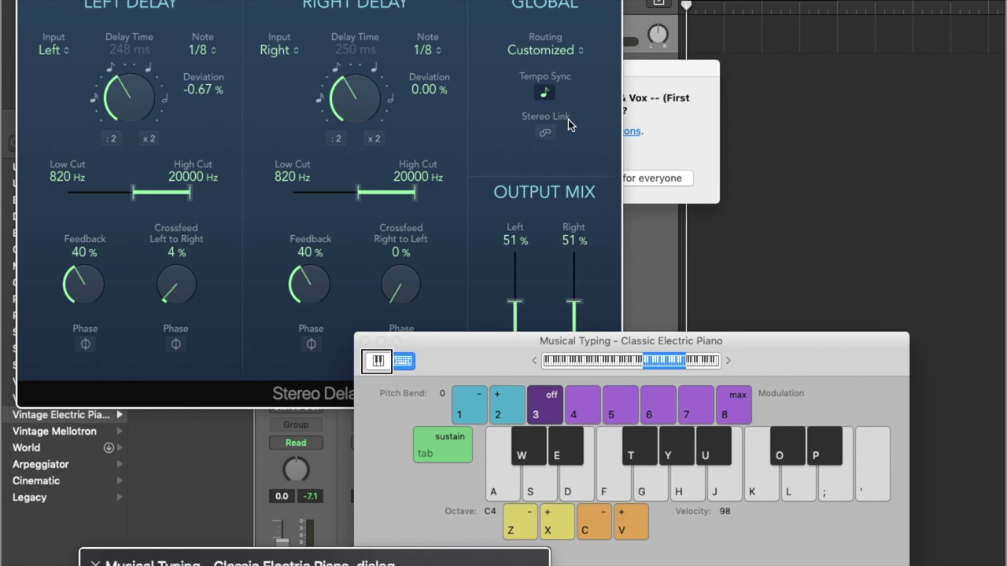
pyautogui.press('j')
pyautogui.press('g')
pyautogui.press('g')
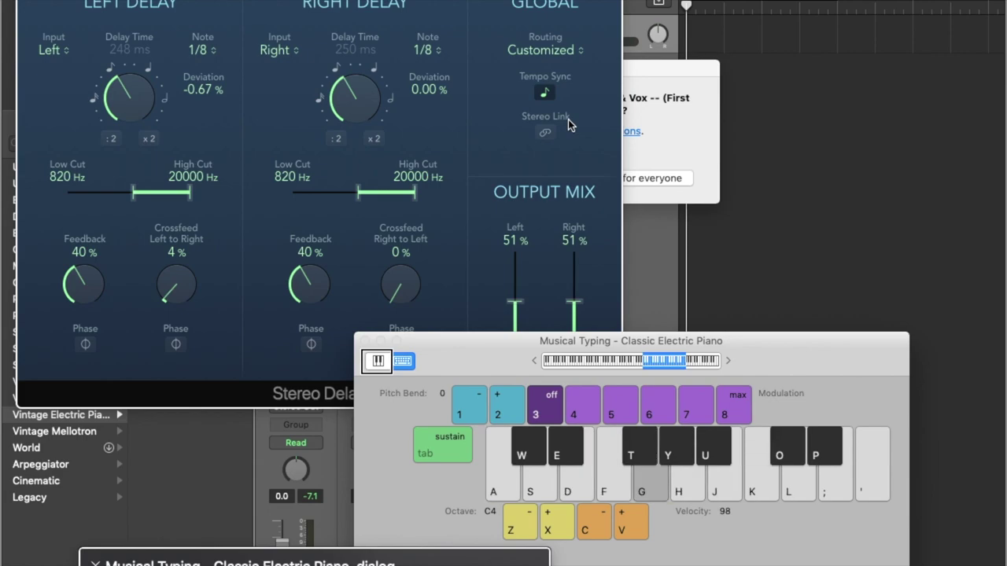
pyautogui.press('j')
pyautogui.press('f')
pyautogui.press('k')
pyautogui.press('d')
pyautogui.press('h')
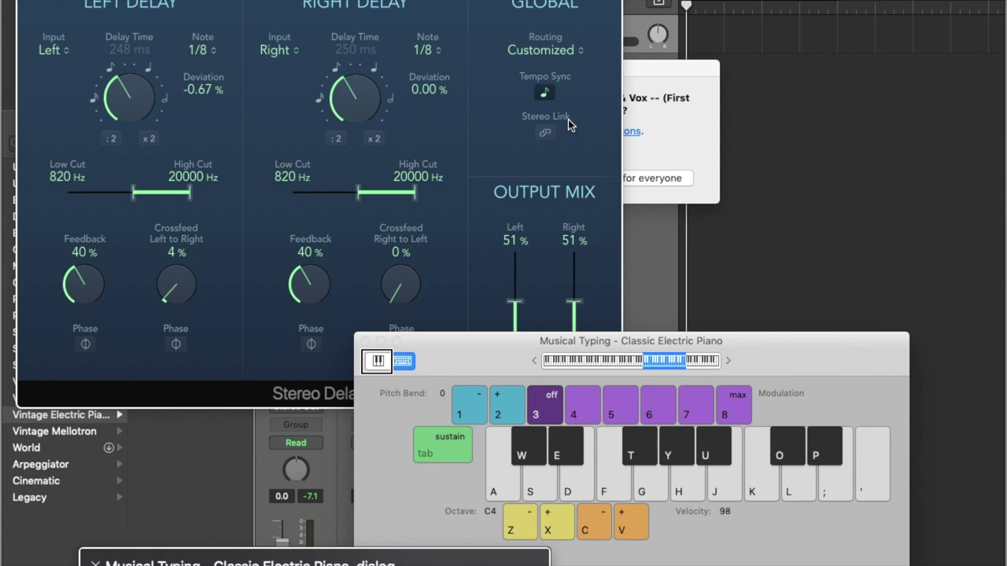
# Close the Musical Typing and Stereo Delay windows and enter "y" in the Library's sound search
pyautogui.press('super+w')
pyautogui.press('super+w')
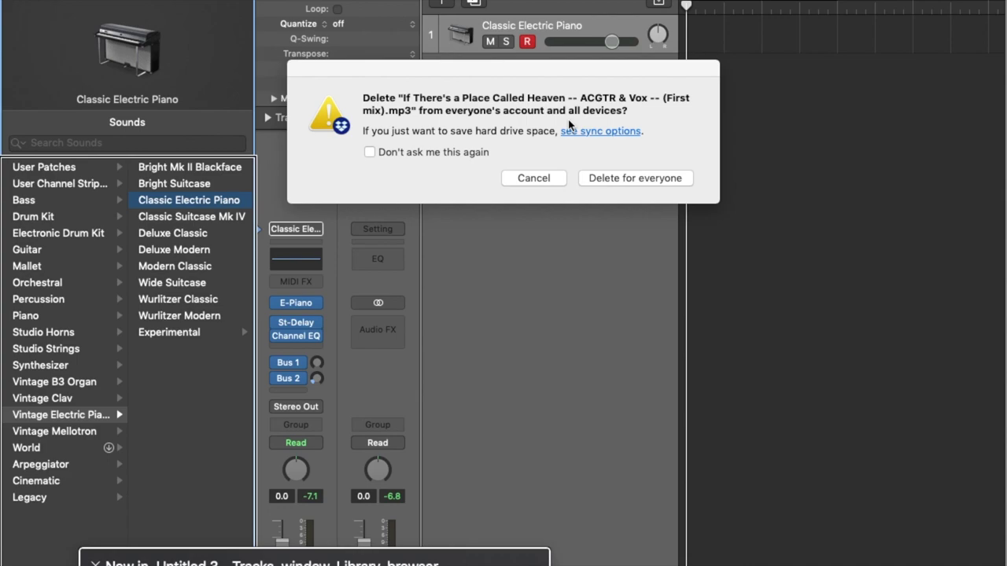
pyautogui.press('Tab')
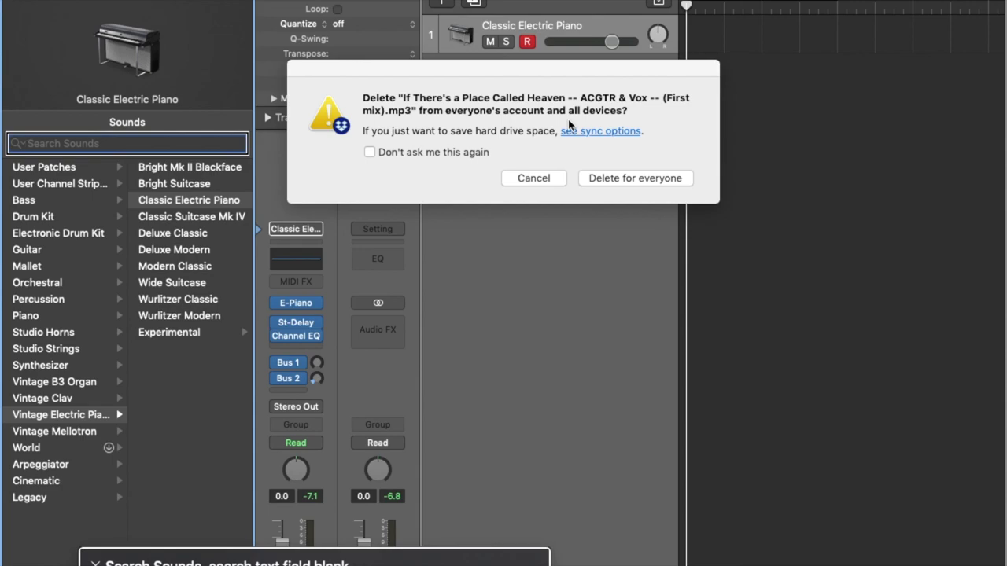
pyautogui.write('y')
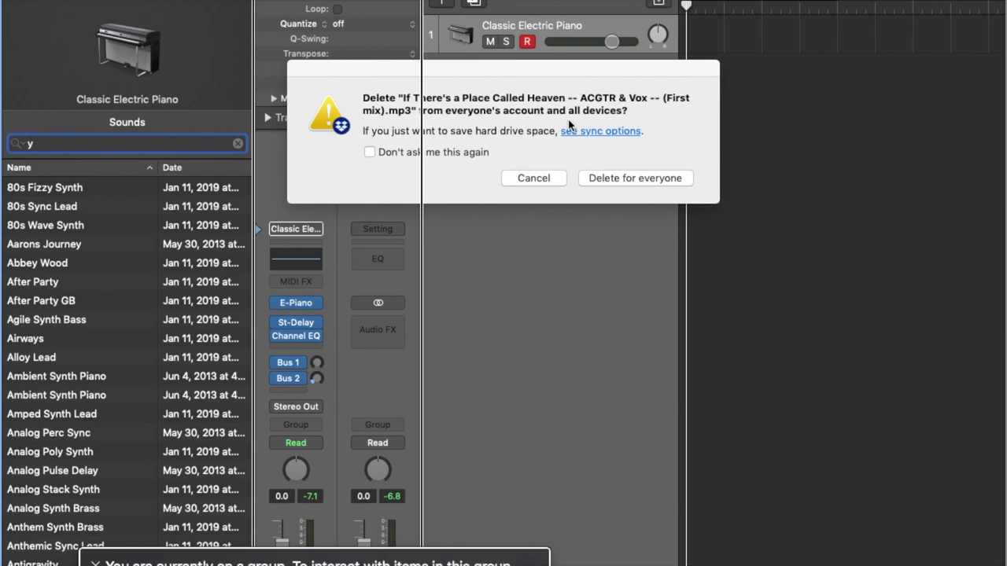
# Go to the Classic Electric Piano channel strip in the Inspector and check the Stereo Delay slot inside its Audio FX group
pyautogui.press('Tab')
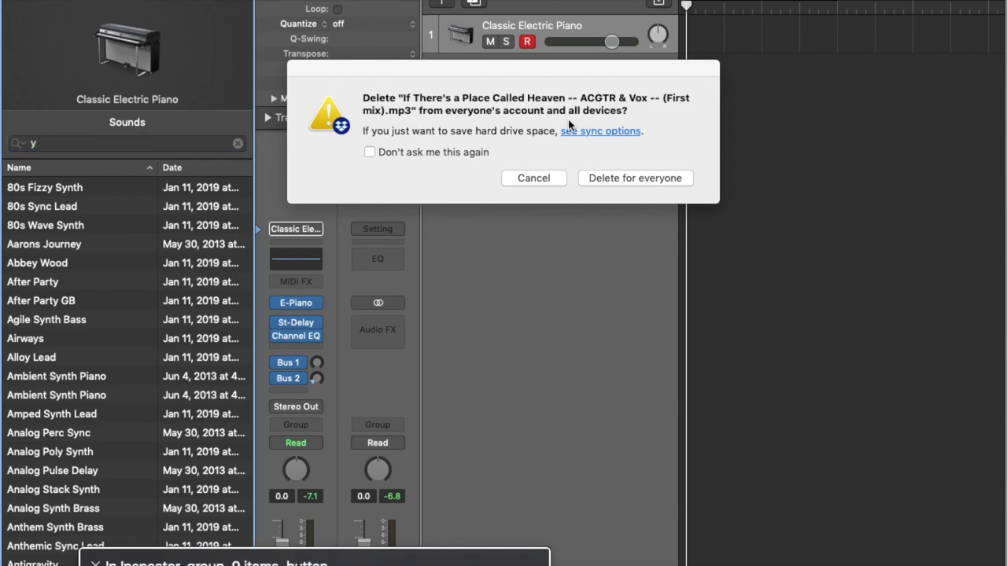
pyautogui.press('Tab')
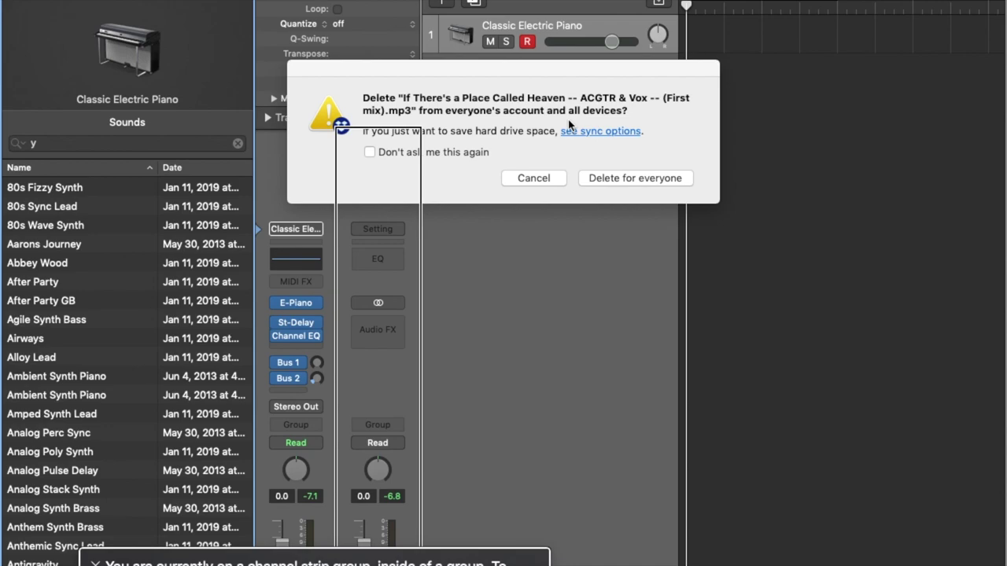
pyautogui.hotkey('ctrl', 'alt', 'Left')
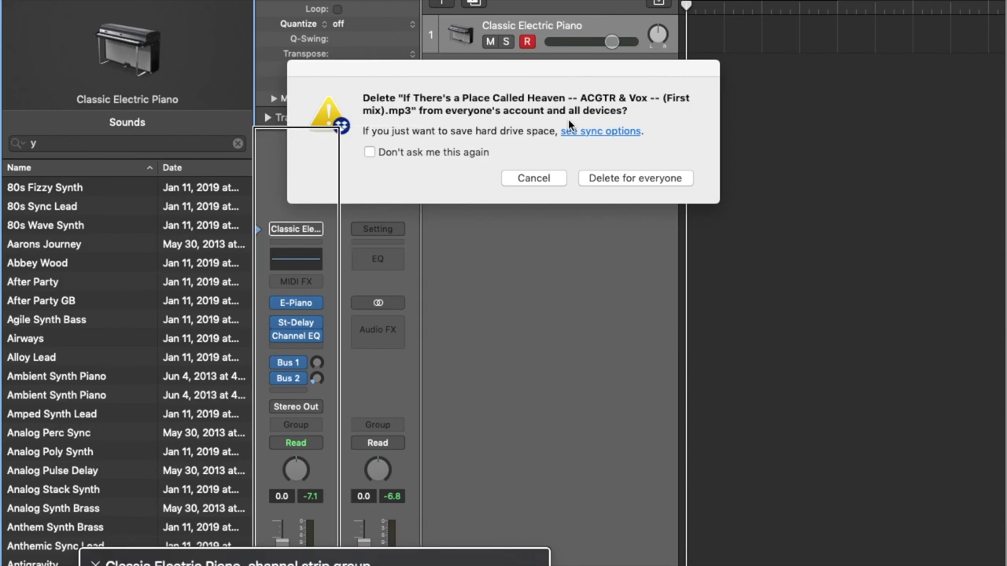
pyautogui.hotkey('ctrl', 'alt', 'shift', 'Down')
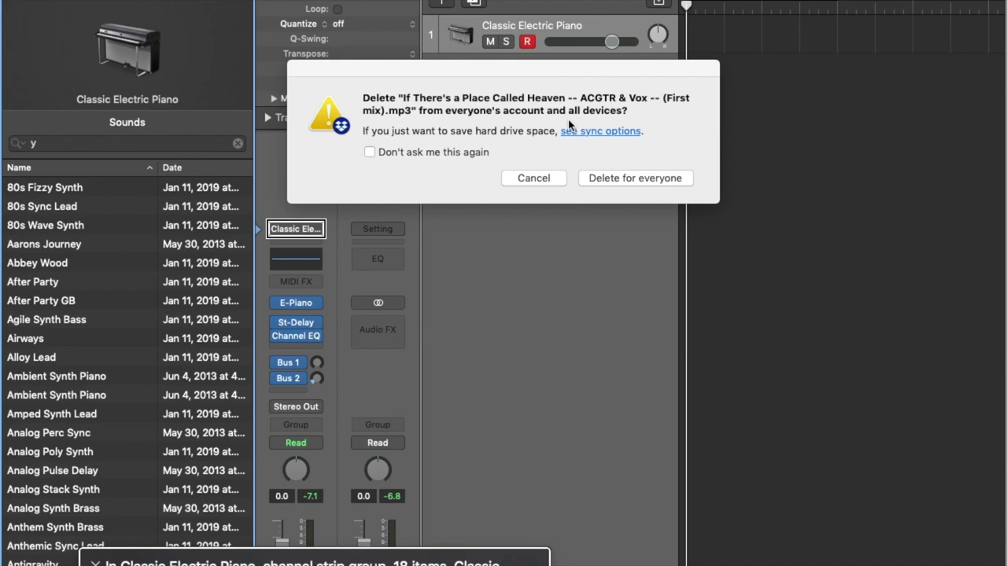
pyautogui.hotkey('ctrl', 'alt', 'Right')
pyautogui.hotkey('ctrl', 'alt', 'Right')
pyautogui.hotkey('ctrl', 'alt', 'Right')
pyautogui.hotkey('ctrl', 'alt', 'Right')
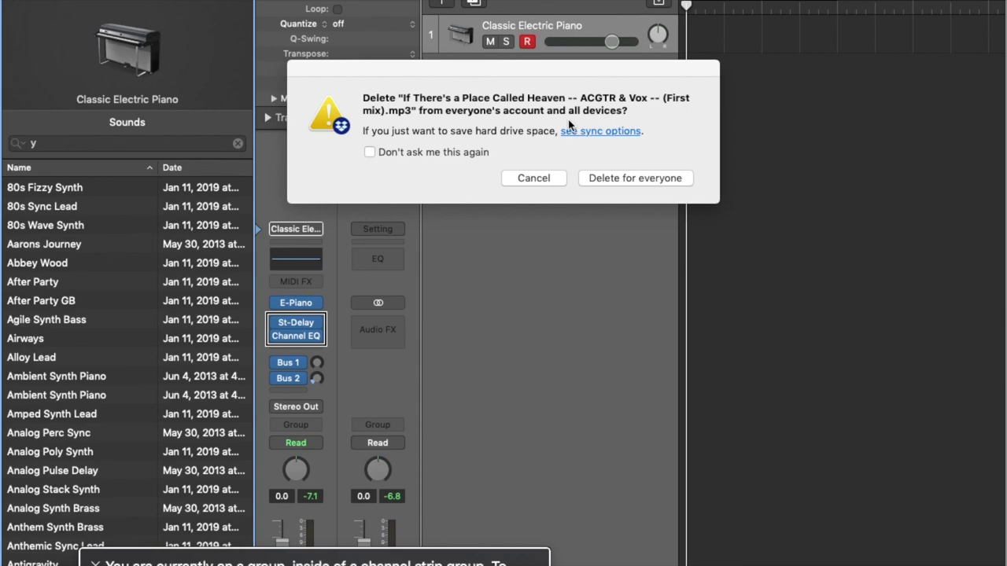
pyautogui.hotkey('ctrl', 'alt', 'shift', 'Down')
pyautogui.hotkey('ctrl', 'alt', 'Right')
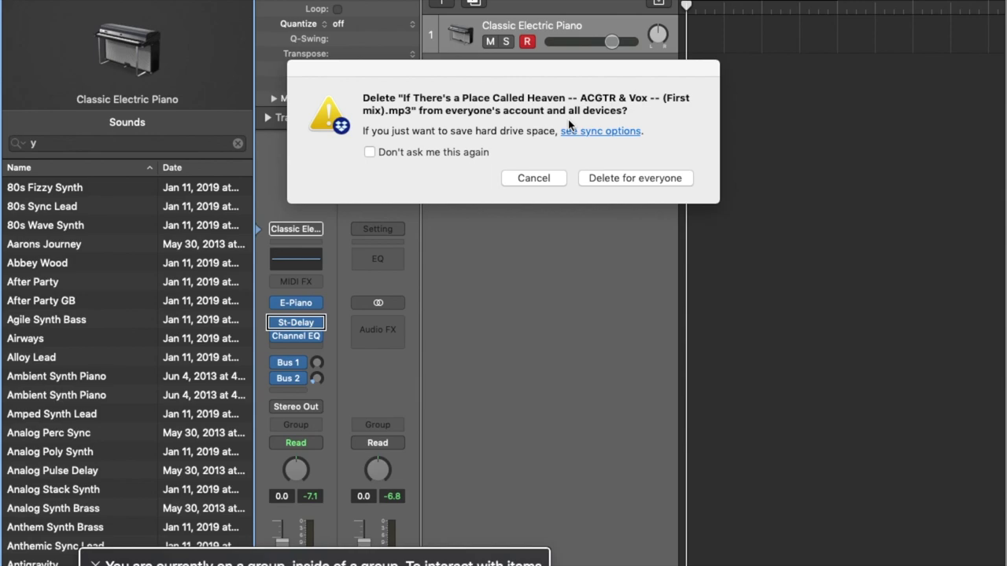
pyautogui.hotkey('ctrl', 'alt', 'shift', 'Up')
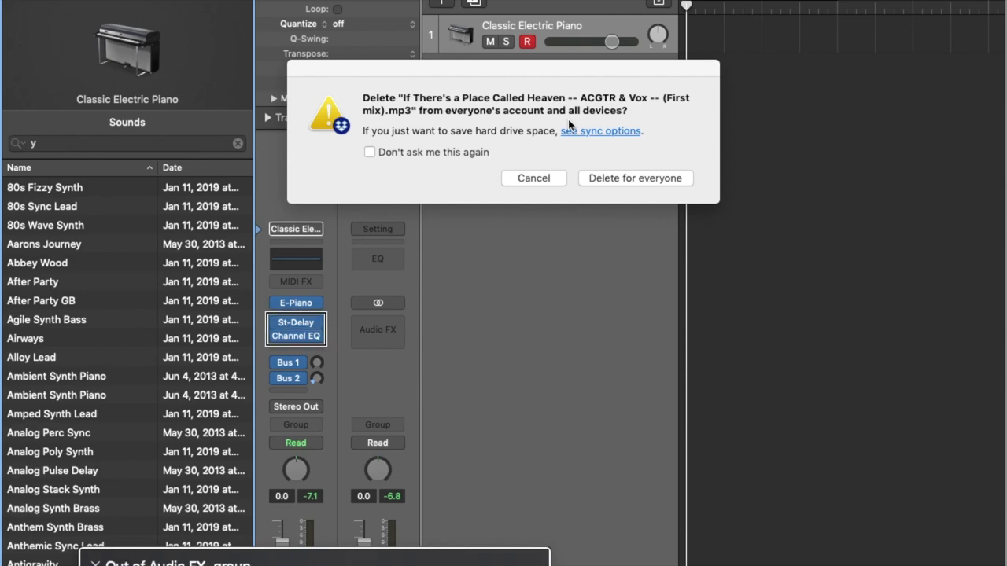
# Move past the sends and output to the Classic Electric Piano channel strip's pan control and set it to +60
pyautogui.hotkey('ctrl', 'alt', 'Right')
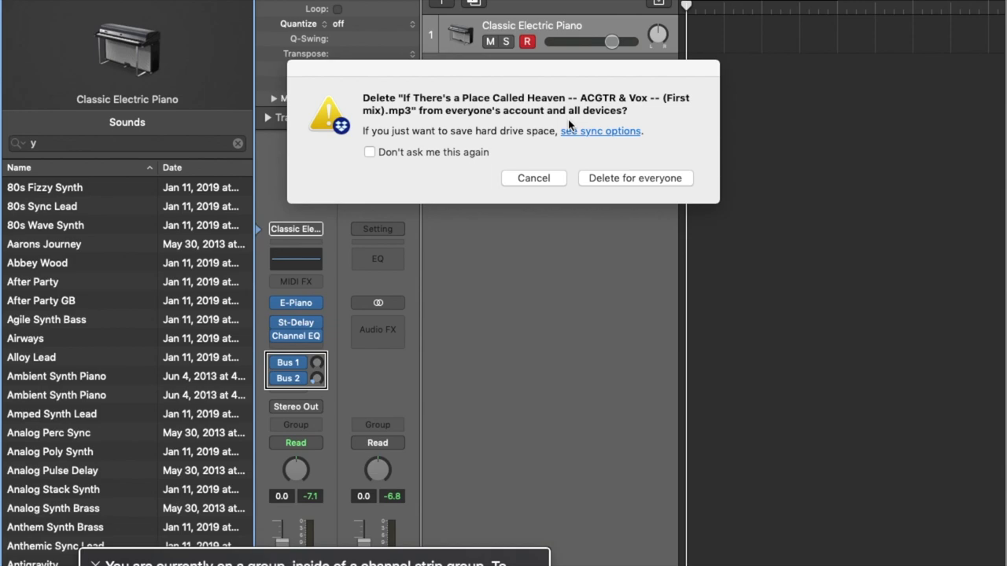
pyautogui.hotkey('ctrl', 'alt', 'Right')
pyautogui.hotkey('ctrl', 'alt', 'Right')
pyautogui.hotkey('ctrl', 'alt', 'Right')
pyautogui.hotkey('ctrl', 'alt', 'Right')
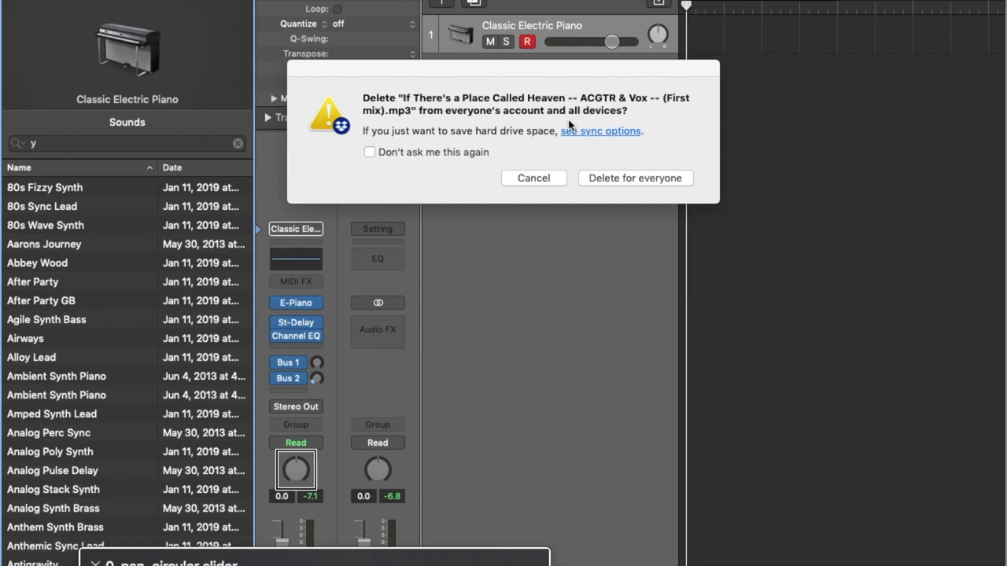
pyautogui.hotkey('ctrl', 'alt', 'shift', 'Down')
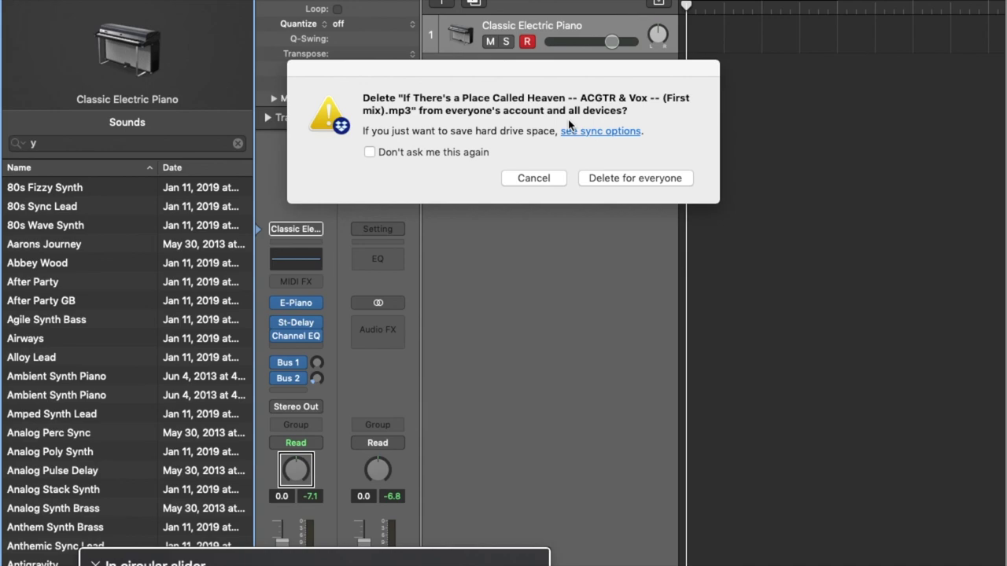
pyautogui.hotkey('ctrl', 'alt', 'Up')
pyautogui.hotkey('ctrl', 'alt', 'Up')
pyautogui.hotkey('ctrl', 'alt', 'Up')
pyautogui.hotkey('ctrl', 'alt', 'Up')
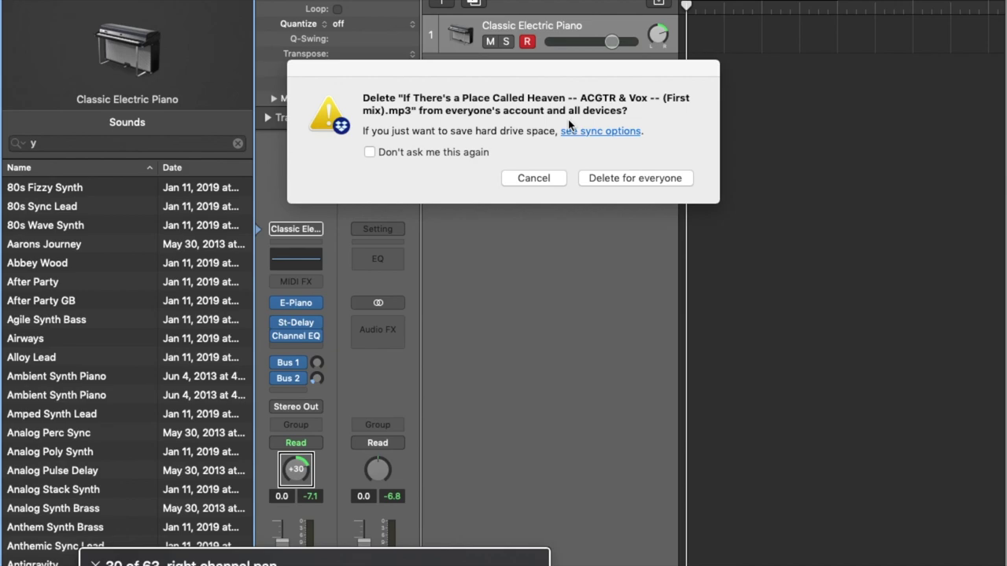
pyautogui.hotkey('ctrl', 'alt', 'Up')
# Open Musical Typing and play a few notes to hear the electric piano panned to the right
pyautogui.press('super+k')
pyautogui.press('k')
pyautogui.press(';')
pyautogui.press('l')
pyautogui.press('j')
pyautogui.press('k')
pyautogui.hotkey('ctrl', 'alt', 'Right')
pyautogui.hotkey('ctrl', 'alt', 'Right')
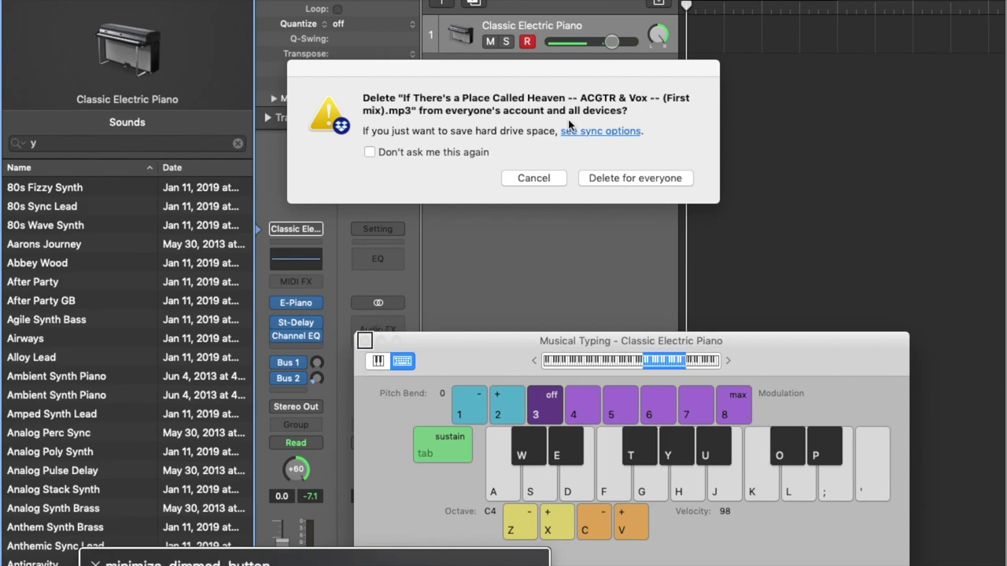
pyautogui.hotkey('ctrl', 'alt', 'Right')
pyautogui.hotkey('ctrl', 'alt', 'Right')
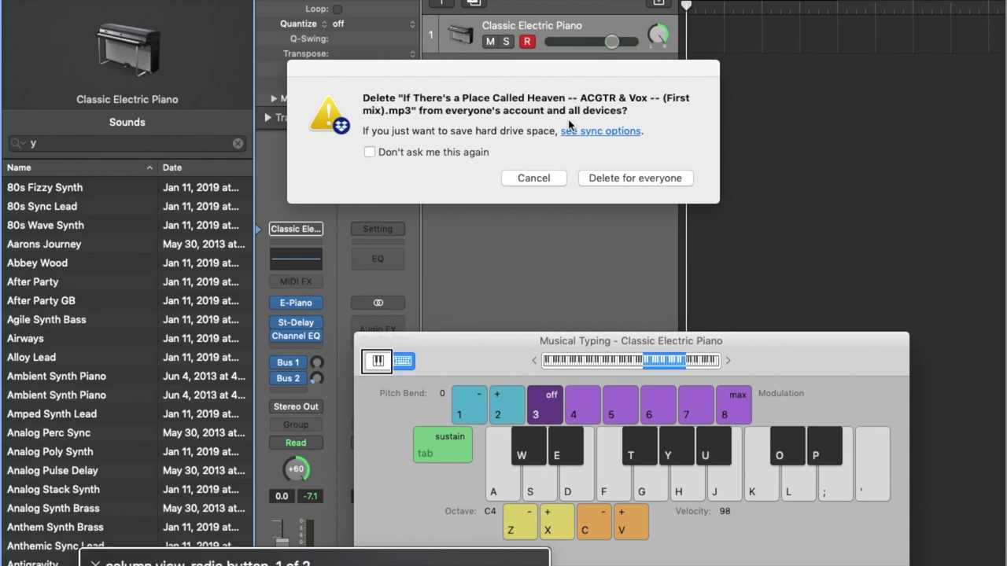
# Close Musical Typing and set the Classic Electric Piano channel strip's pan to -64
pyautogui.press('super+k')
pyautogui.hotkey('ctrl', 'alt', 'Down')
pyautogui.hotkey('ctrl', 'alt', 'Down')
pyautogui.hotkey('ctrl', 'alt', 'Down')
pyautogui.hotkey('ctrl', 'alt', 'Down')
pyautogui.hotkey('ctrl', 'alt', 'Down')
pyautogui.hotkey('ctrl', 'alt', 'Down')
pyautogui.hotkey('ctrl', 'alt', 'Down')
pyautogui.hotkey('ctrl', 'alt', 'Down')
pyautogui.hotkey('ctrl', 'alt', 'Down')
pyautogui.hotkey('ctrl', 'alt', 'Down')
pyautogui.hotkey('ctrl', 'alt', 'Down')
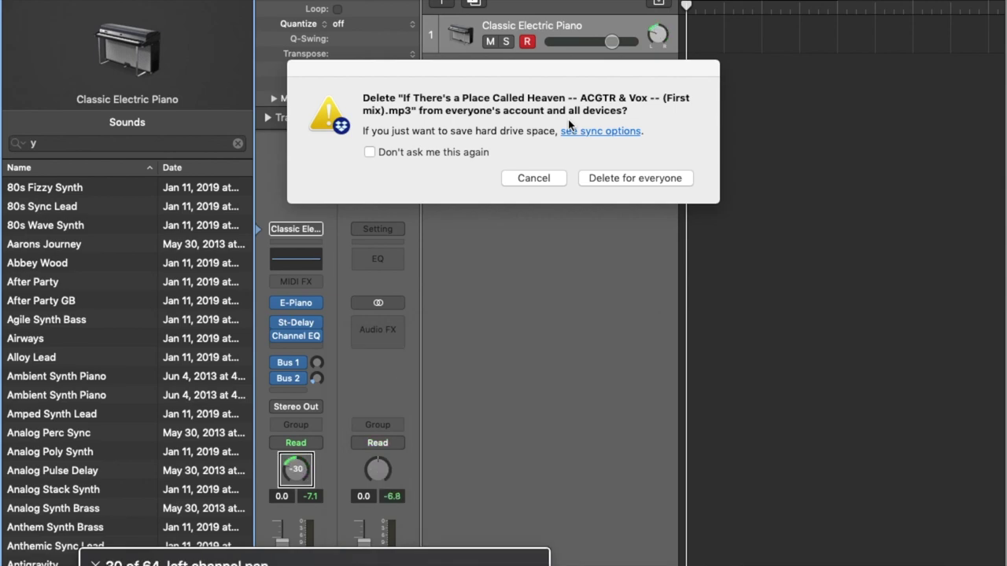
pyautogui.hotkey('ctrl', 'alt', 'Down')
# Reopen Musical Typing, exit VoiceOver keyboard help and return to the column view option
pyautogui.press('super+k')
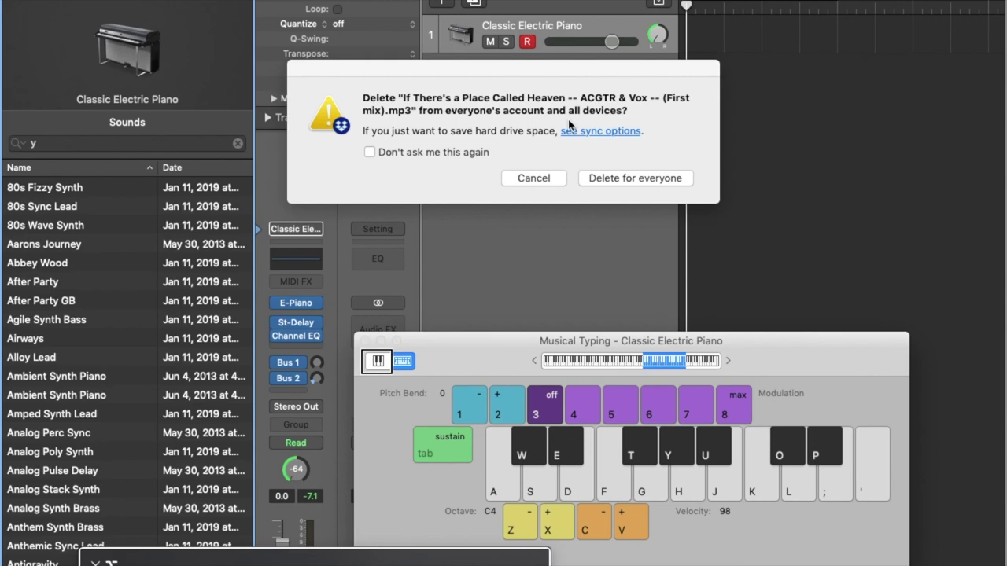
pyautogui.hotkey('ctrl', 'alt', 'Right')
pyautogui.press('Escape')
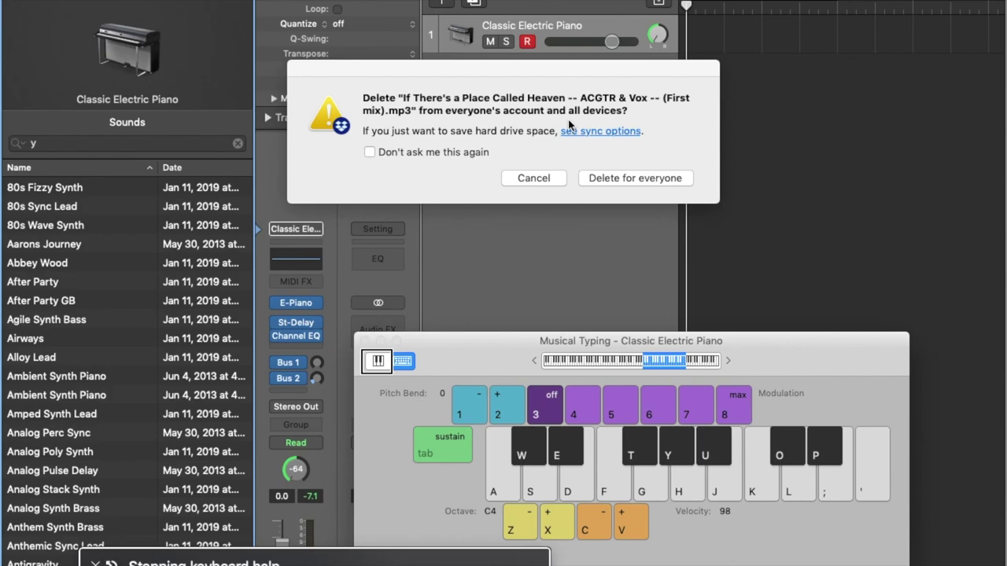
pyautogui.hotkey('ctrl', 'alt', 'Right')
pyautogui.hotkey('ctrl', 'alt', 'Left')
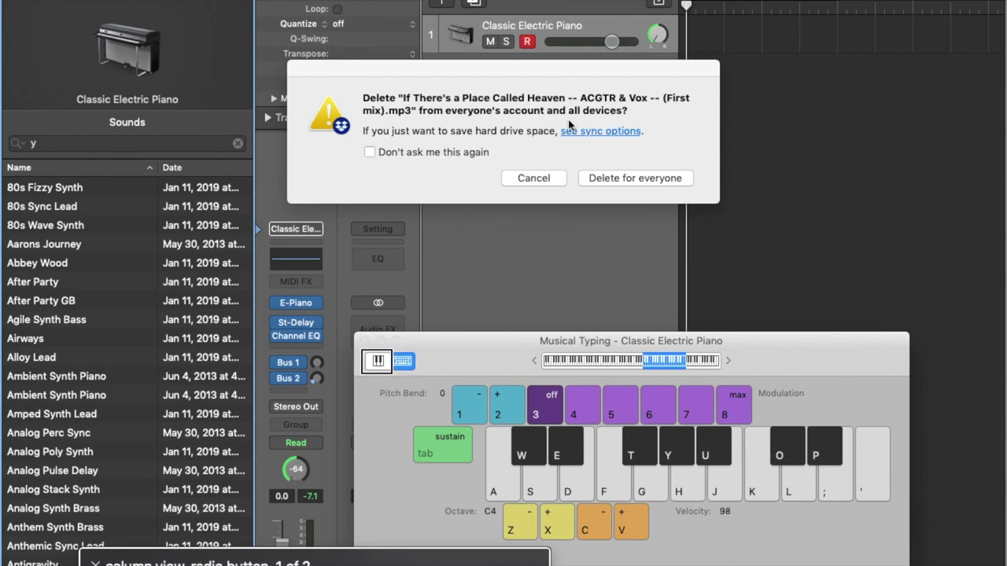
# Close Musical Typing and move VoiceOver back into the Classic Electric Piano channel strip in the Inspector
pyautogui.press('super+k')
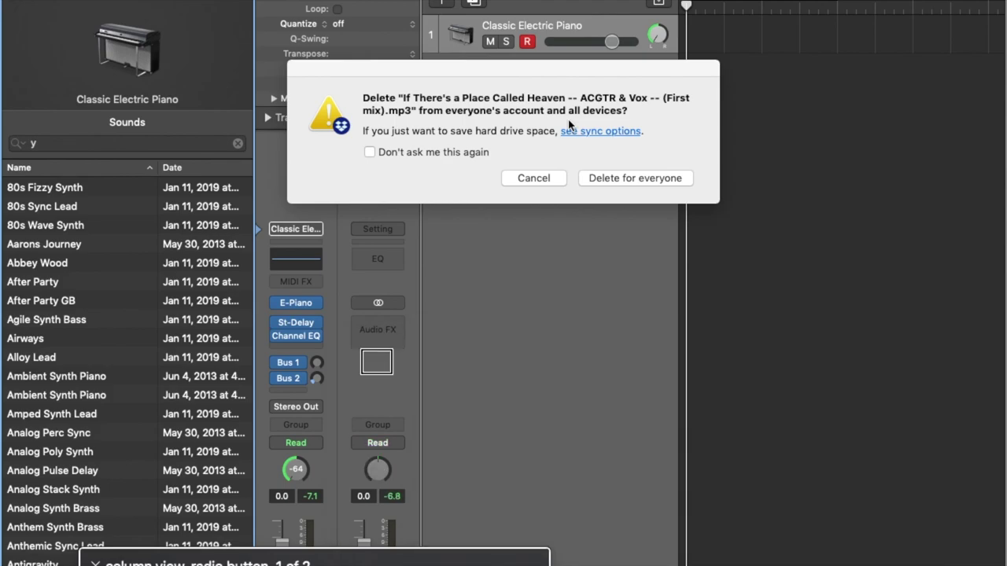
pyautogui.hotkey('ctrl', 'alt', 'shift', 'Up')
pyautogui.hotkey('ctrl', 'alt', 'shift', 'Up')
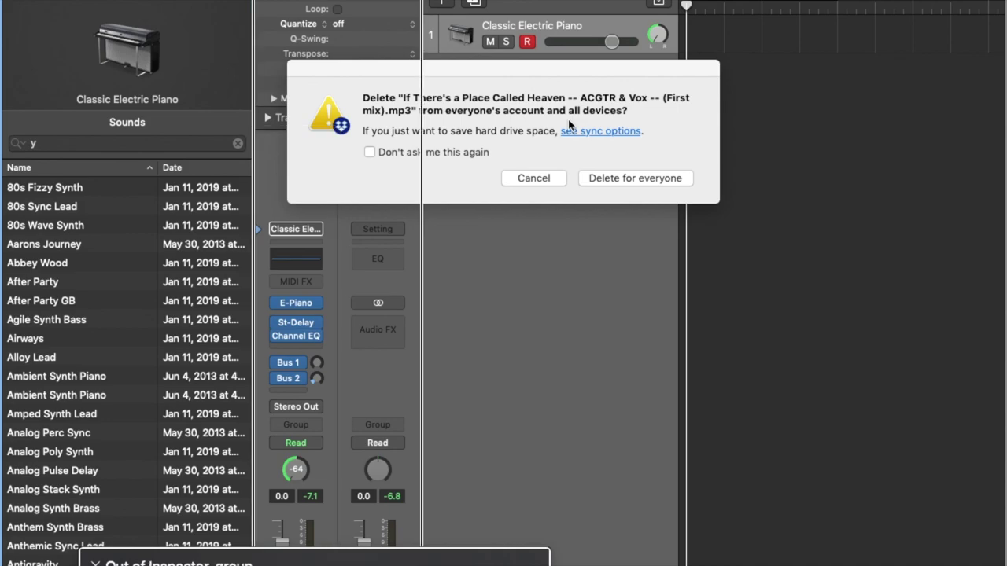
pyautogui.hotkey('ctrl', 'alt', 'shift', 'Down')
pyautogui.hotkey('ctrl', 'alt', 'shift', 'Down')
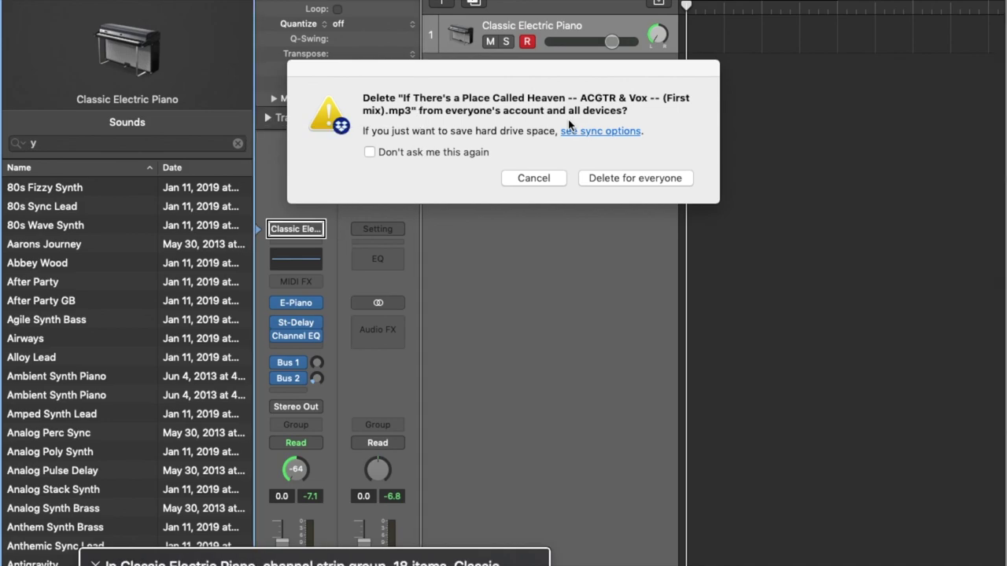
# Examine the Classic Electric Piano channel strip's clip level, volume fader, Mute and Solo controls with VoiceOver
pyautogui.hotkey('ctrl', 'alt', 'Right')
pyautogui.hotkey('ctrl', 'alt', 'Right')
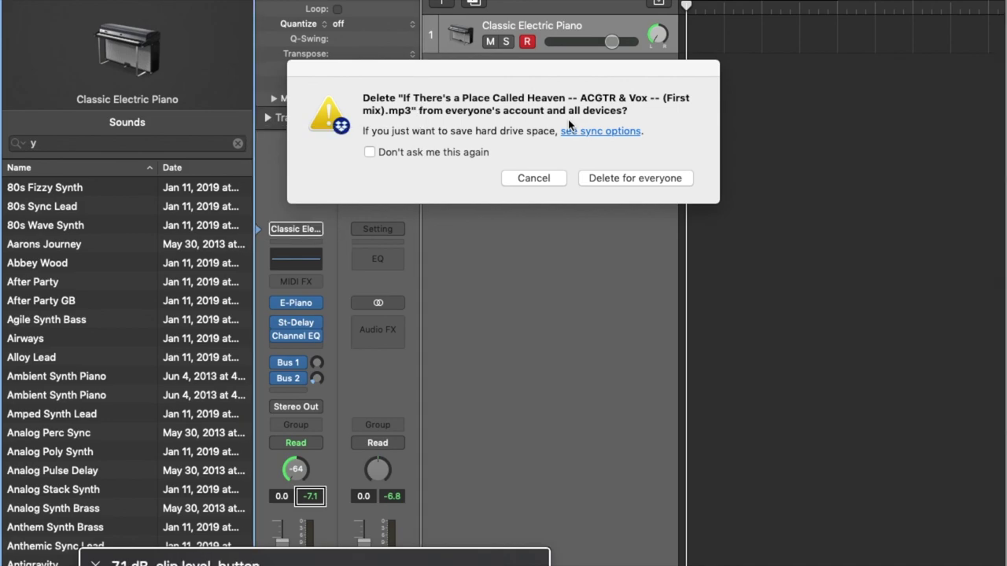
pyautogui.hotkey('ctrl', 'alt', 'Left')
pyautogui.hotkey('ctrl', 'alt', 'Right')
pyautogui.hotkey('ctrl', 'alt', 'Right')
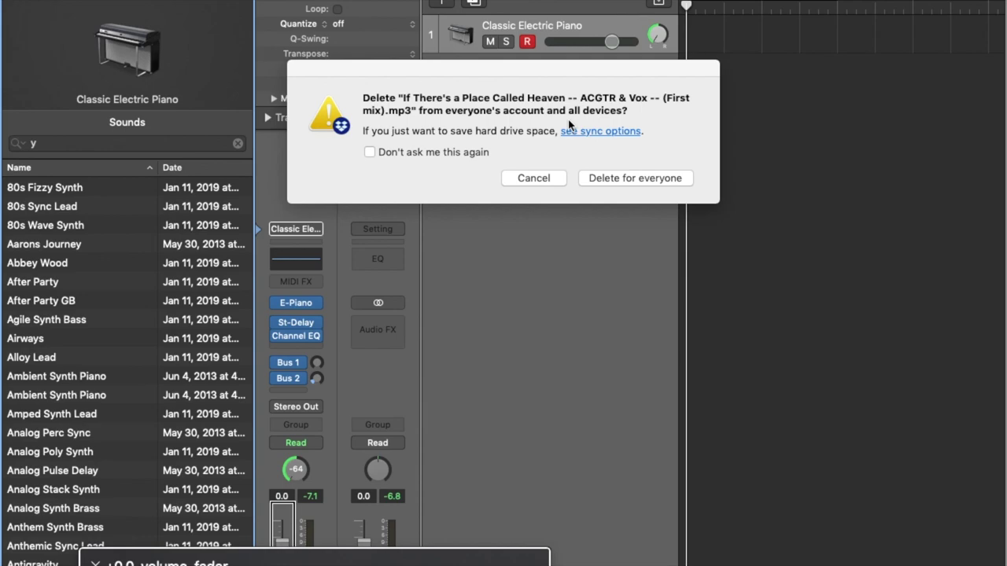
pyautogui.hotkey('ctrl', 'alt', 'Right')
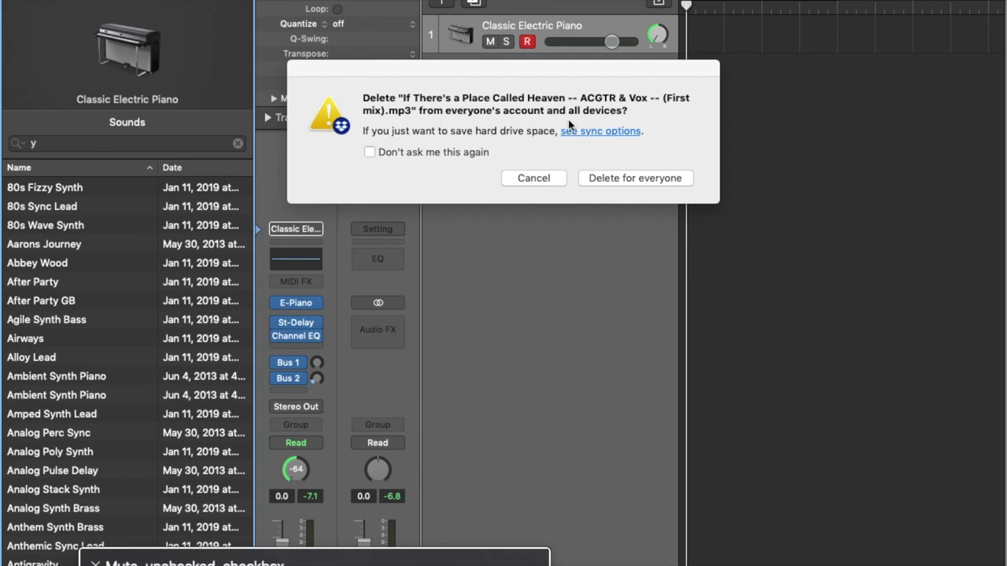
pyautogui.hotkey('ctrl', 'alt', 'Right')
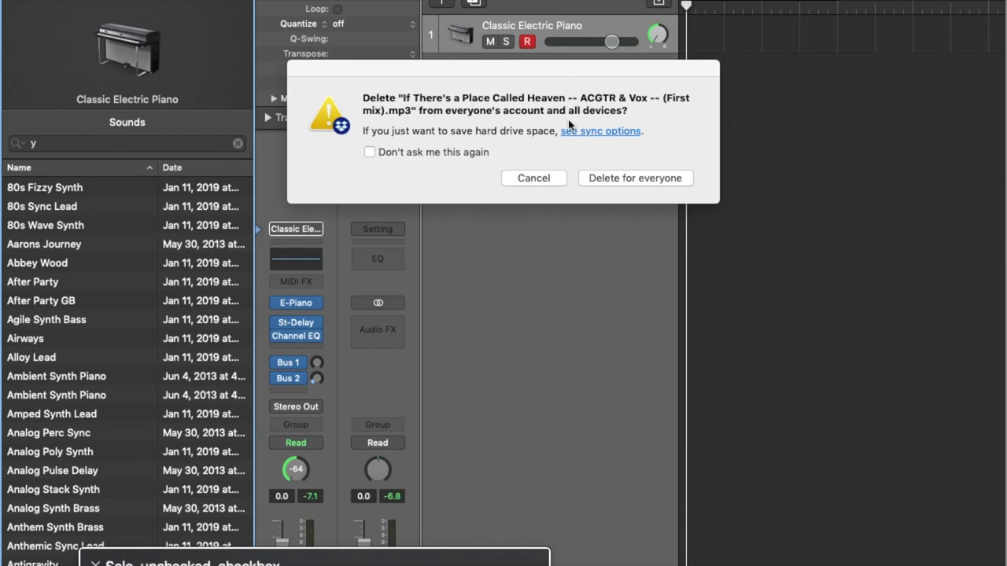
pyautogui.hotkey('ctrl', 'alt', 'Right')
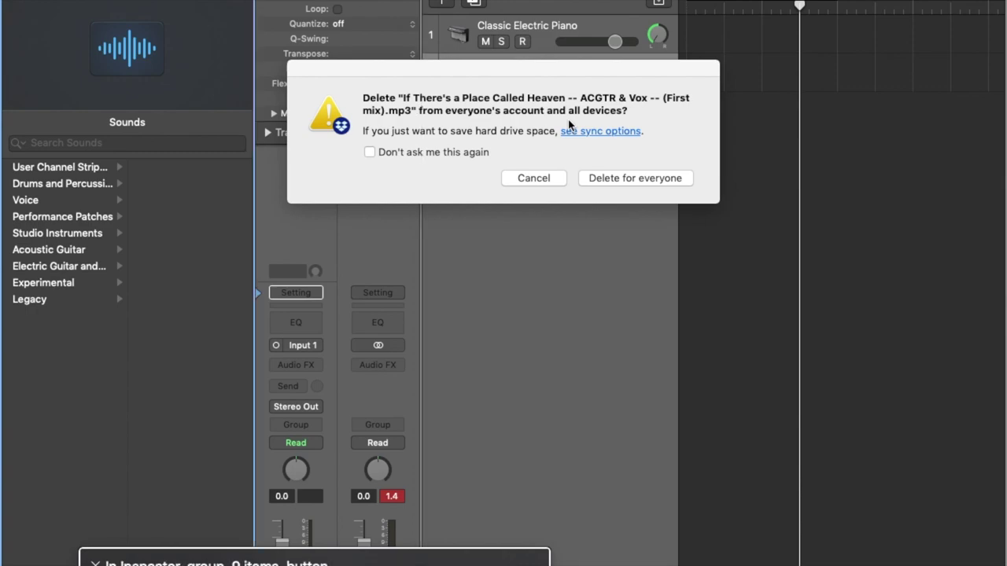
# Examine the Inspector's items for the audio track, including Audio Defaults and the track and Stereo Out channel strips
pyautogui.hotkey('ctrl', 'alt', 'Right')
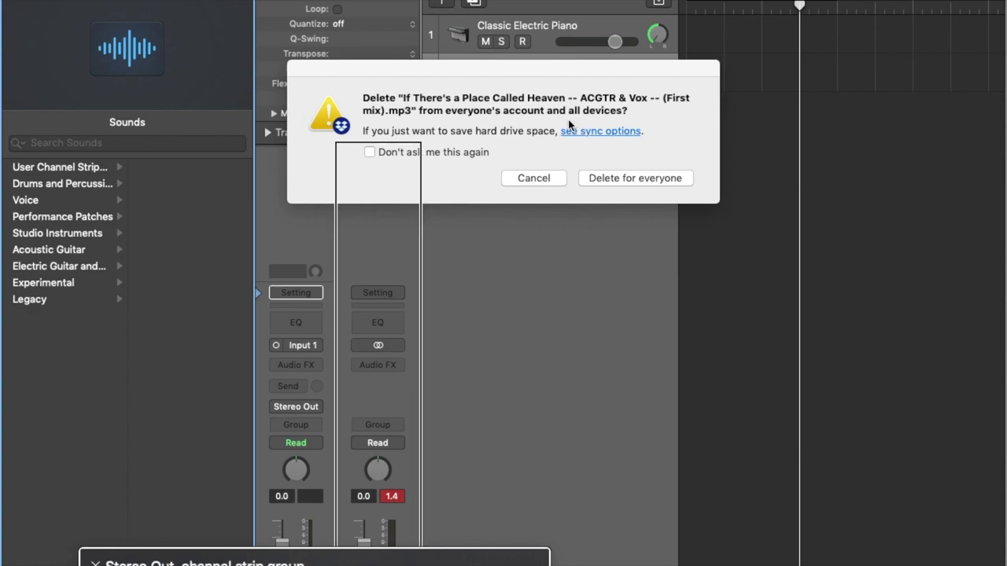
pyautogui.hotkey('ctrl', 'alt', 'Left')
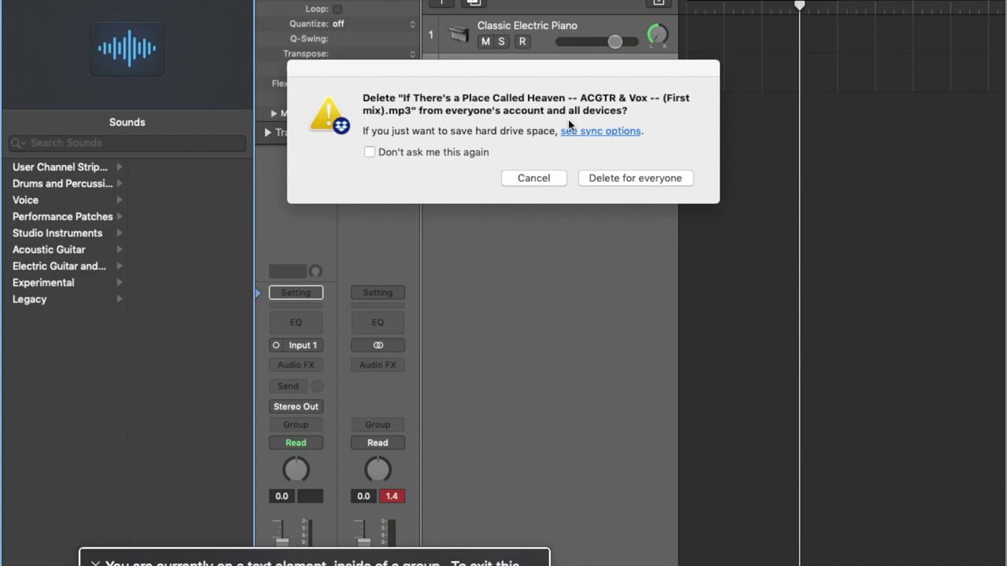
pyautogui.hotkey('ctrl', 'alt', 'Right')
pyautogui.hotkey('ctrl', 'alt', 'Right')
pyautogui.hotkey('ctrl', 'alt', 'Right')
pyautogui.hotkey('ctrl', 'alt', 'Right')
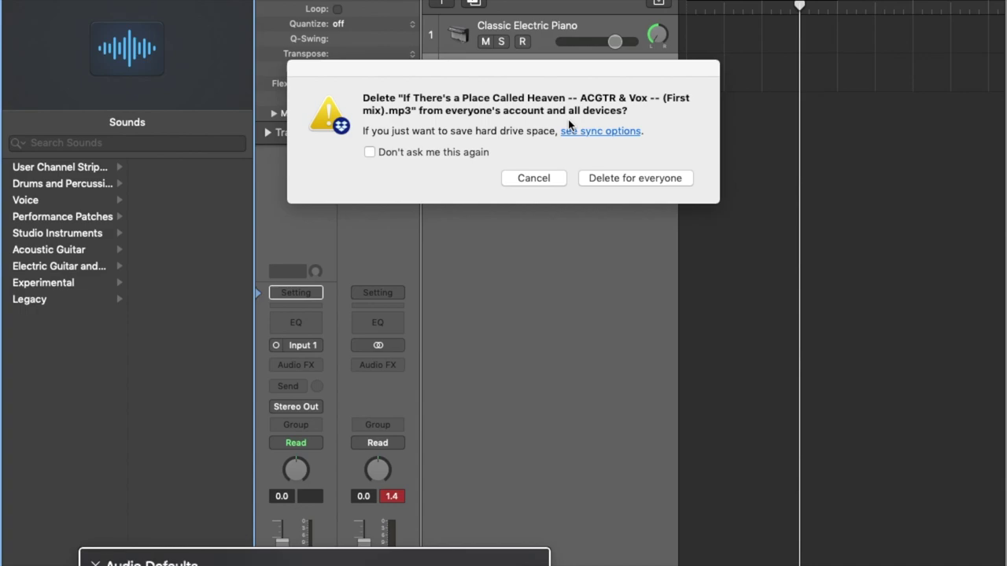
pyautogui.hotkey('ctrl', 'alt', 'Right')
pyautogui.hotkey('ctrl', 'alt', 'Right')
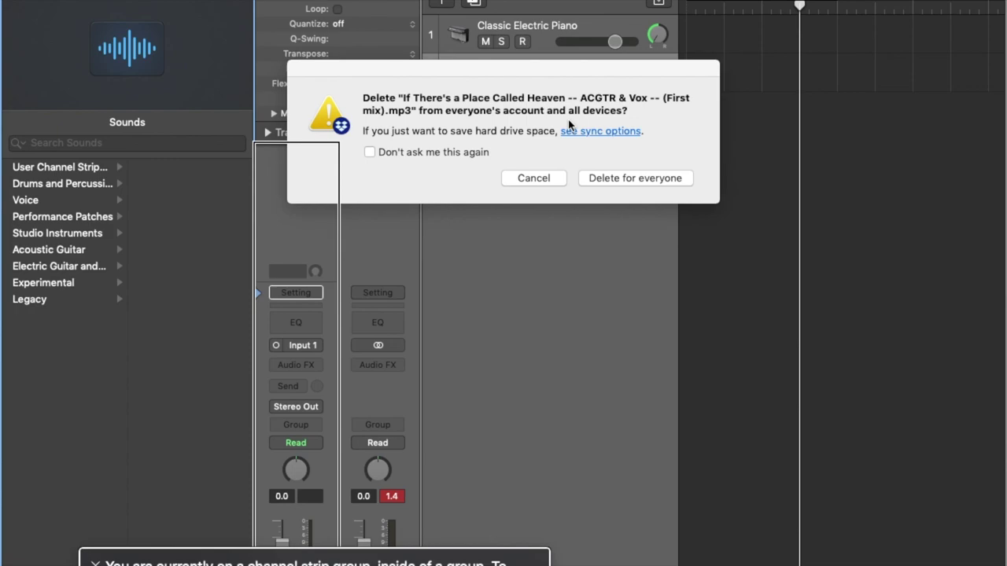
# Open the preferences and switch from the General to the Audio section
pyautogui.press('super+comma')
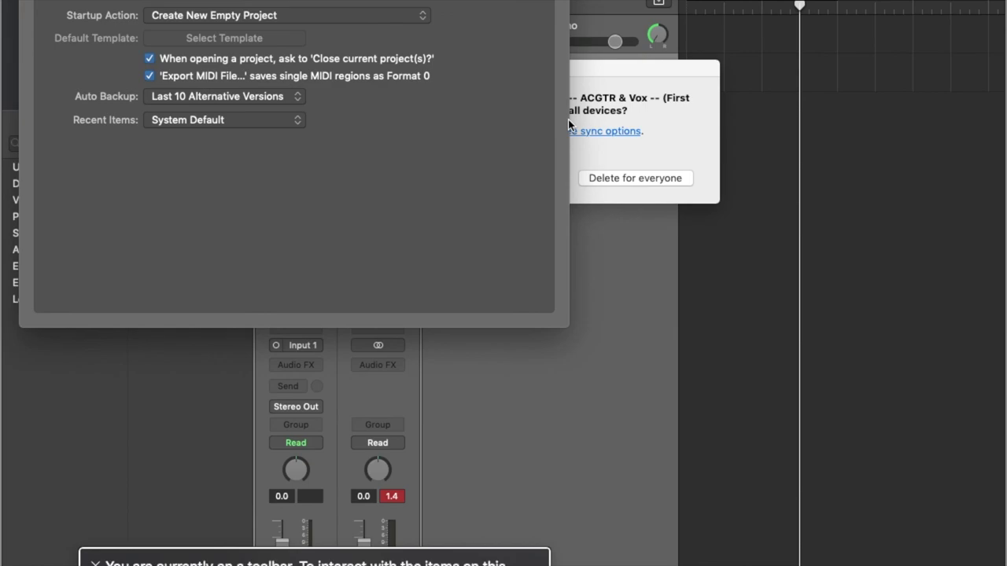
pyautogui.hotkey('ctrl', 'alt', 'shift', 'Down')
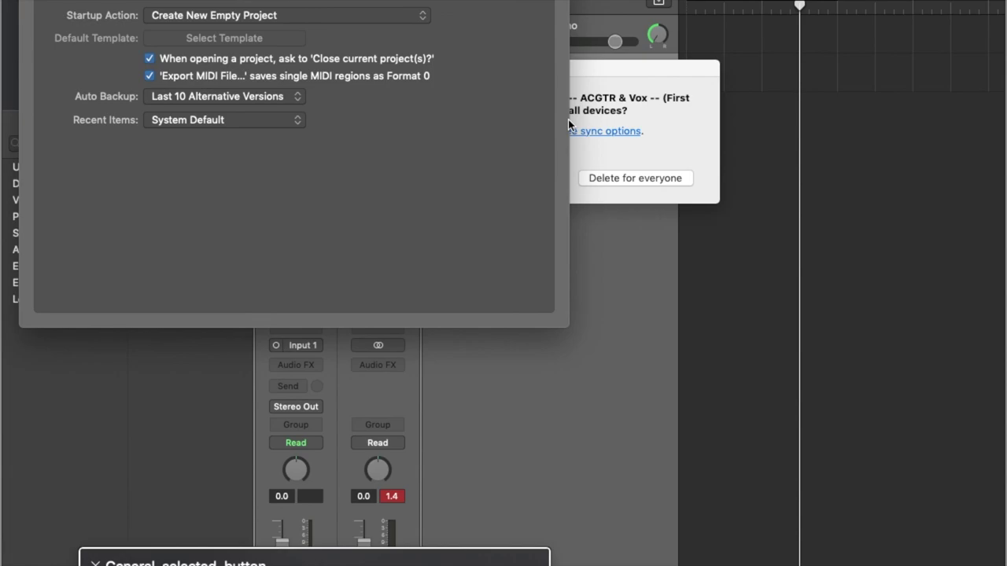
pyautogui.hotkey('ctrl', 'alt', 'Right')
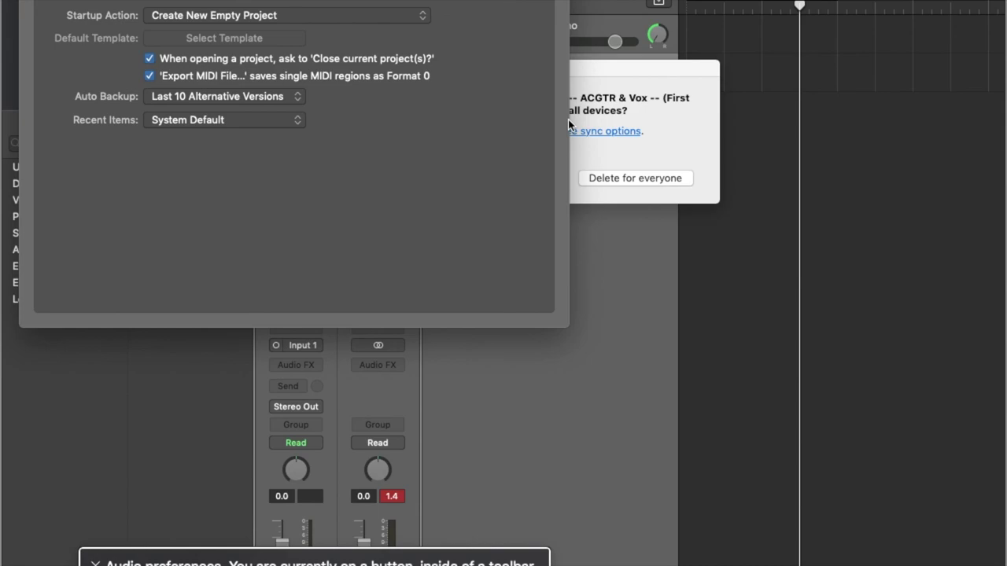
pyautogui.hotkey('ctrl', 'alt', 'space')
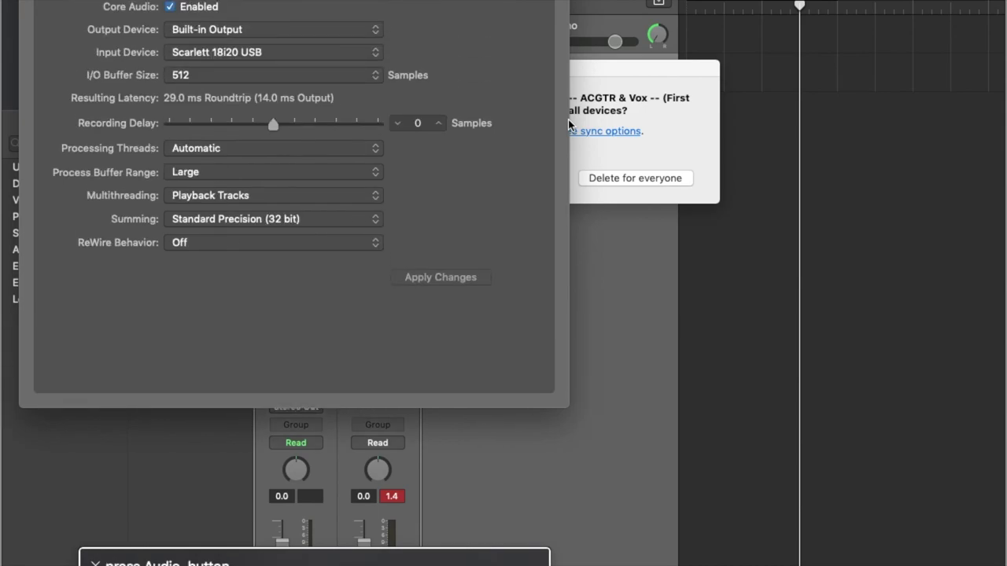
# Move VoiceOver past the Core Audio setting to the Output Device choice in the Audio preferences
pyautogui.hotkey('ctrl', 'alt', 'Right')
pyautogui.hotkey('ctrl', 'alt', 'Right')
pyautogui.hotkey('ctrl', 'alt', 'Right')
pyautogui.hotkey('ctrl', 'alt', 'Right')
pyautogui.hotkey('ctrl', 'alt', 'Right')
pyautogui.hotkey('ctrl', 'alt', 'Right')
pyautogui.hotkey('ctrl', 'alt', 'Right')
pyautogui.hotkey('ctrl', 'alt', 'Right')
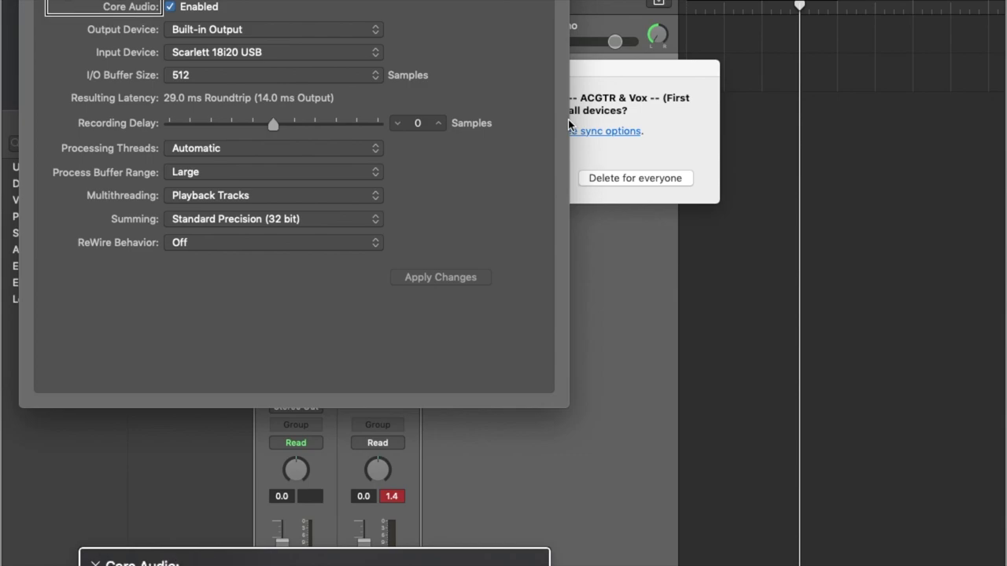
pyautogui.hotkey('ctrl', 'alt', 'Right')
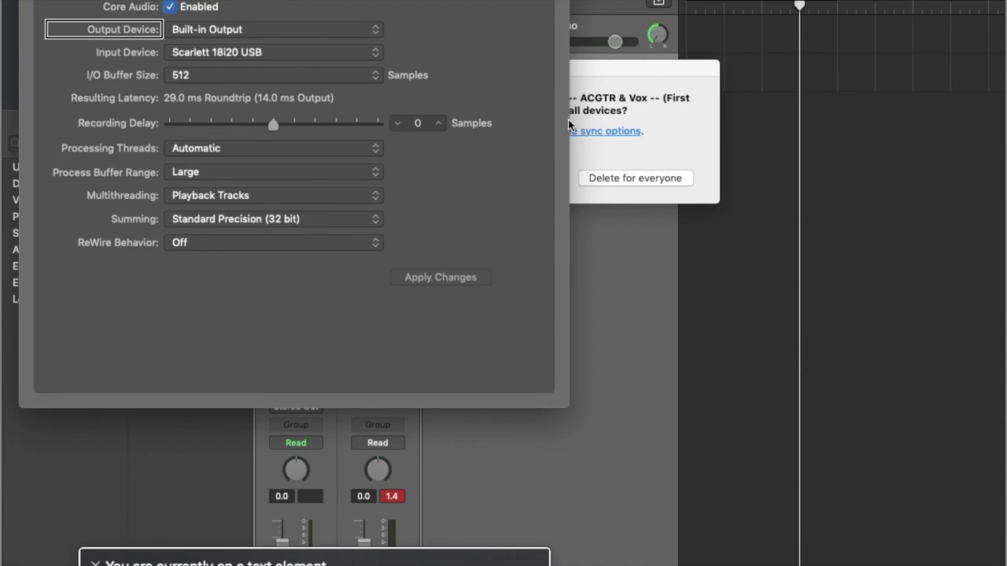
pyautogui.hotkey('ctrl', 'alt', 'Right')
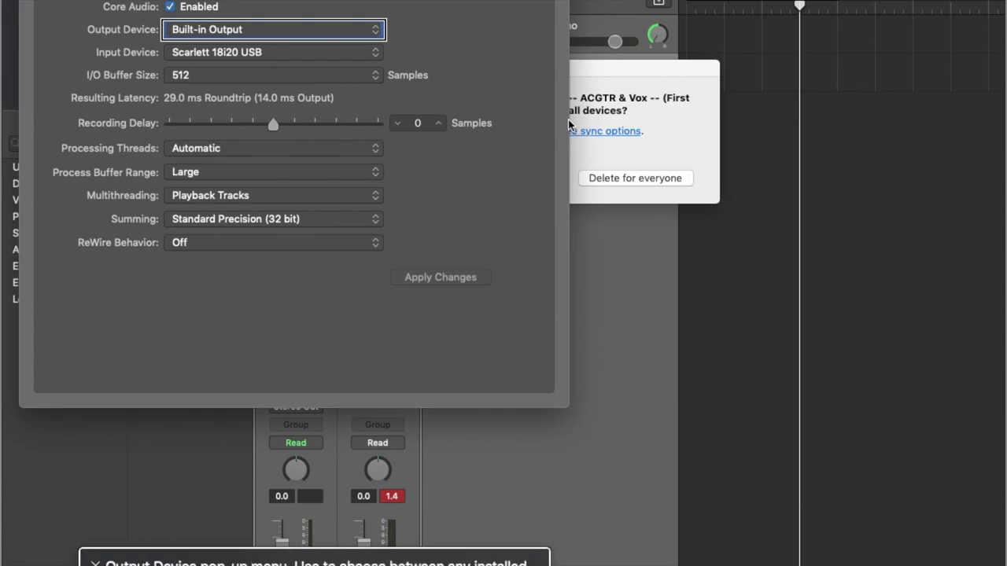
# Review the available output devices and close the list without choosing a different one
pyautogui.hotkey('ctrl', 'alt', 'space')
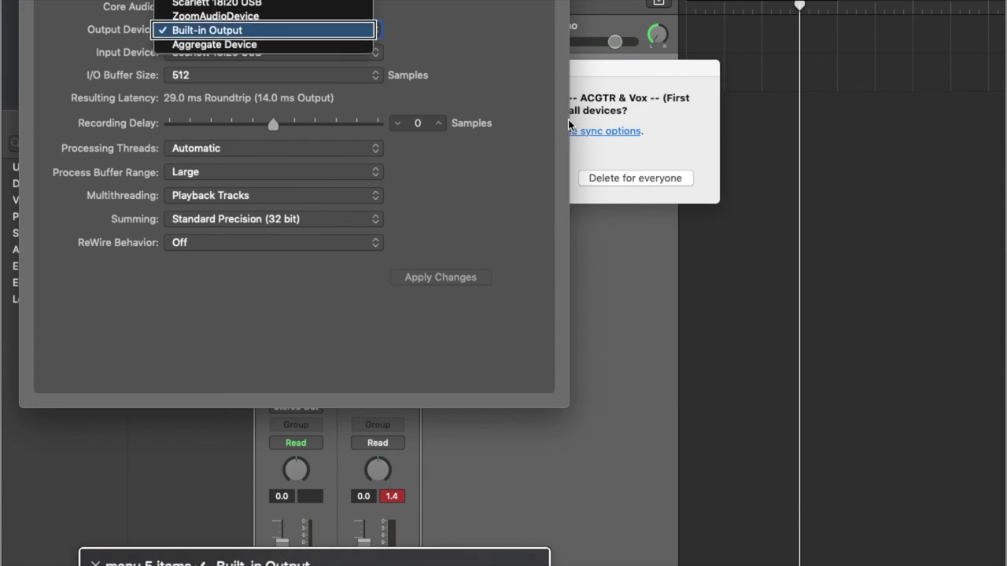
pyautogui.press('Down')
pyautogui.press('Up')
pyautogui.press('Up')
pyautogui.press('Up')
pyautogui.press('Up')
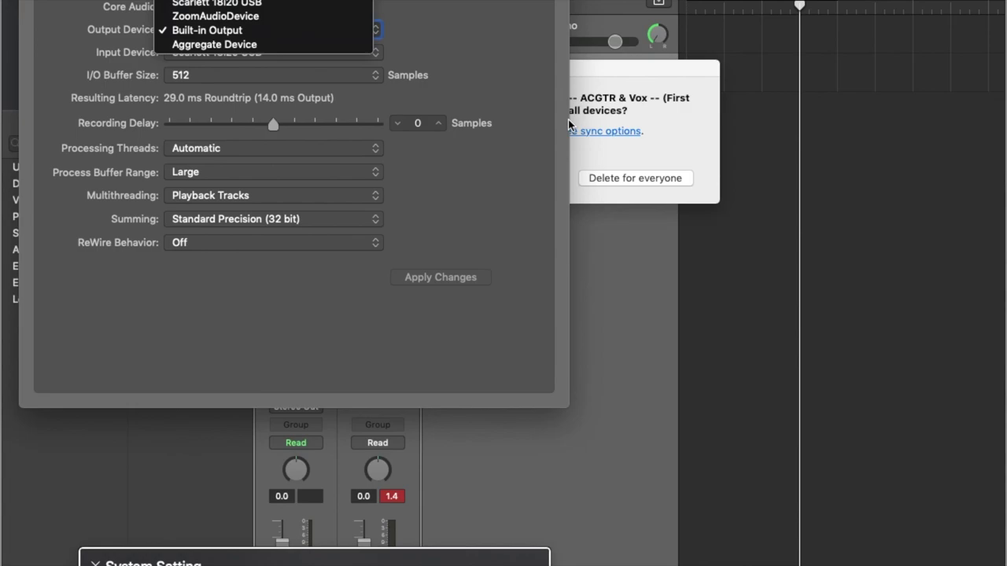
pyautogui.press('Escape')
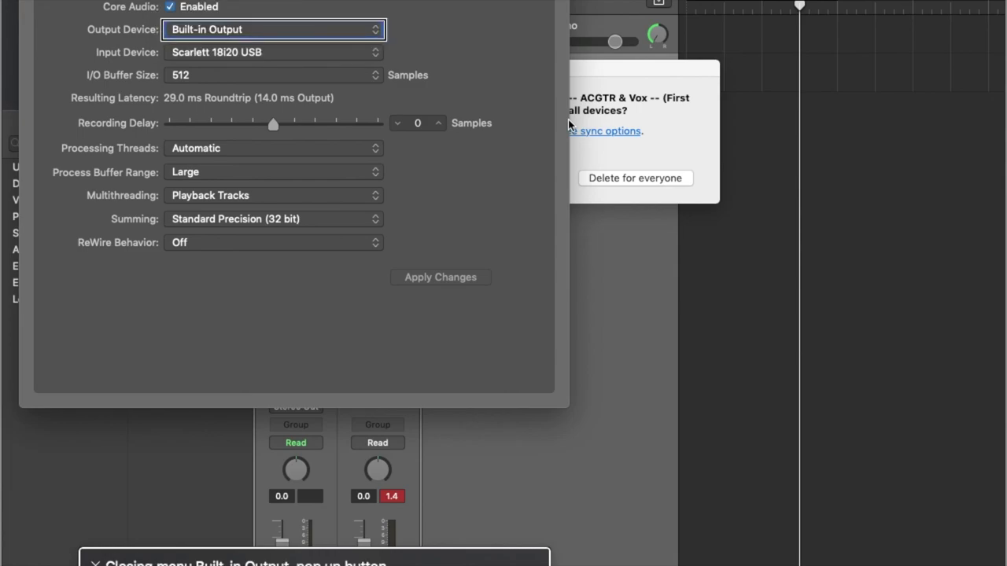
# Review the available input devices, close the list without choosing a different one and move on to Apply Changes
pyautogui.hotkey('ctrl', 'alt', 'Right')
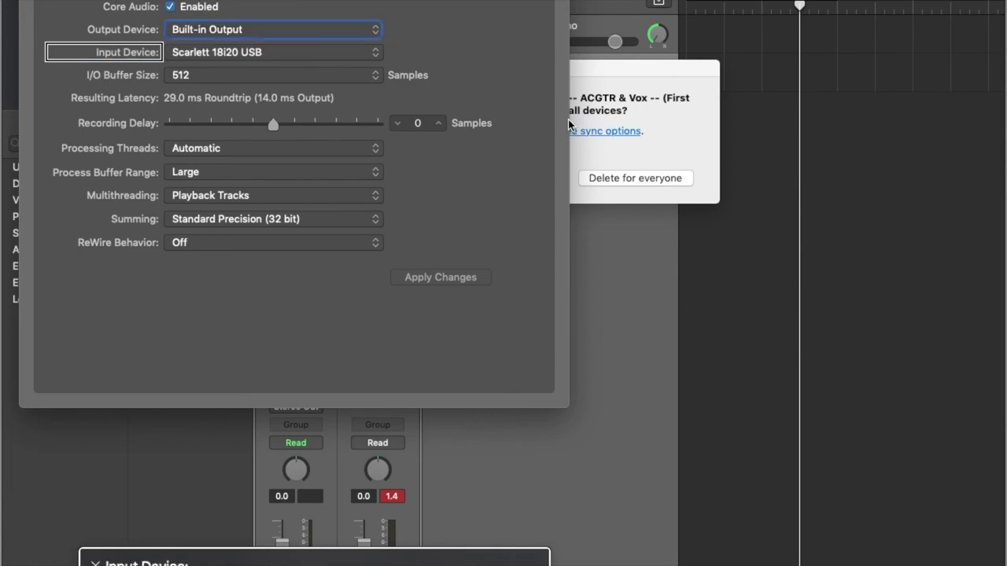
pyautogui.hotkey('ctrl', 'alt', 'Right')
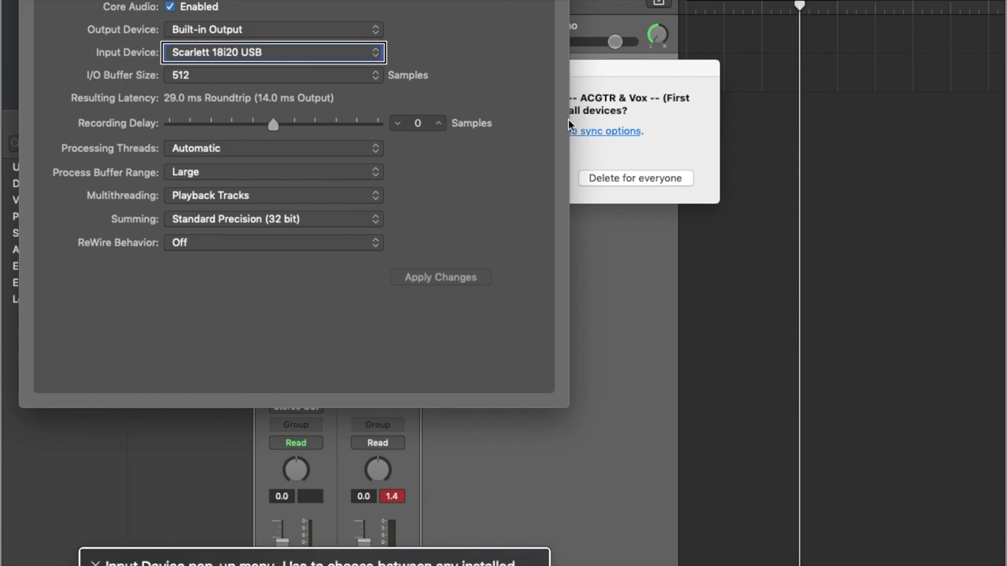
pyautogui.hotkey('ctrl', 'alt', 'space')
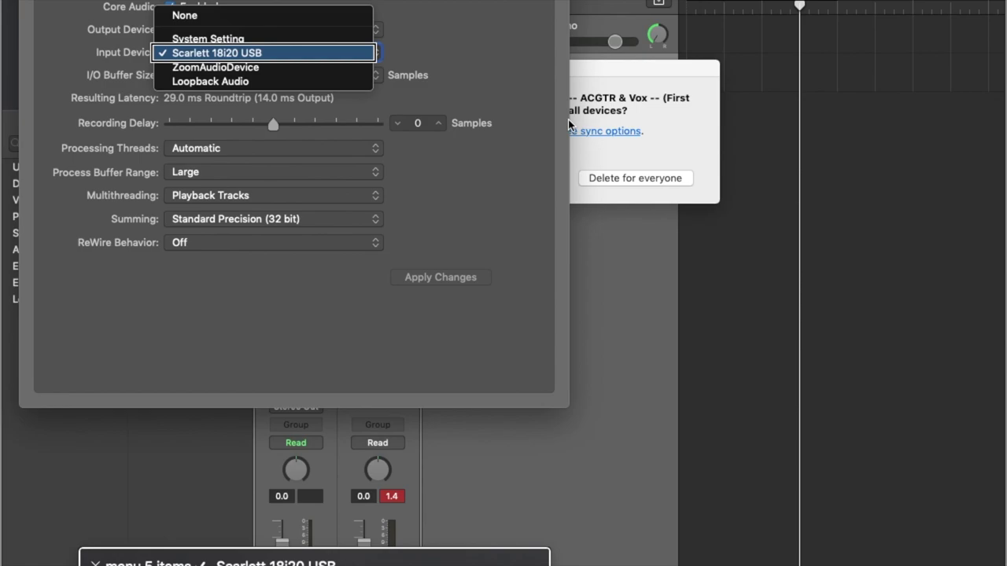
pyautogui.press('Down')
pyautogui.press('Down')
pyautogui.press('Up')
pyautogui.press('Up')
pyautogui.press('Up')
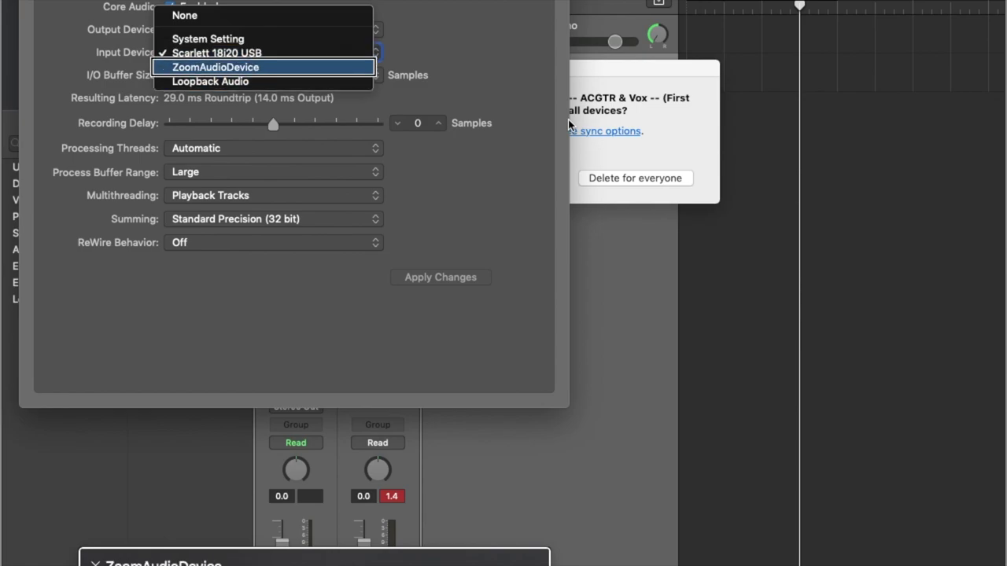
pyautogui.press('Escape')
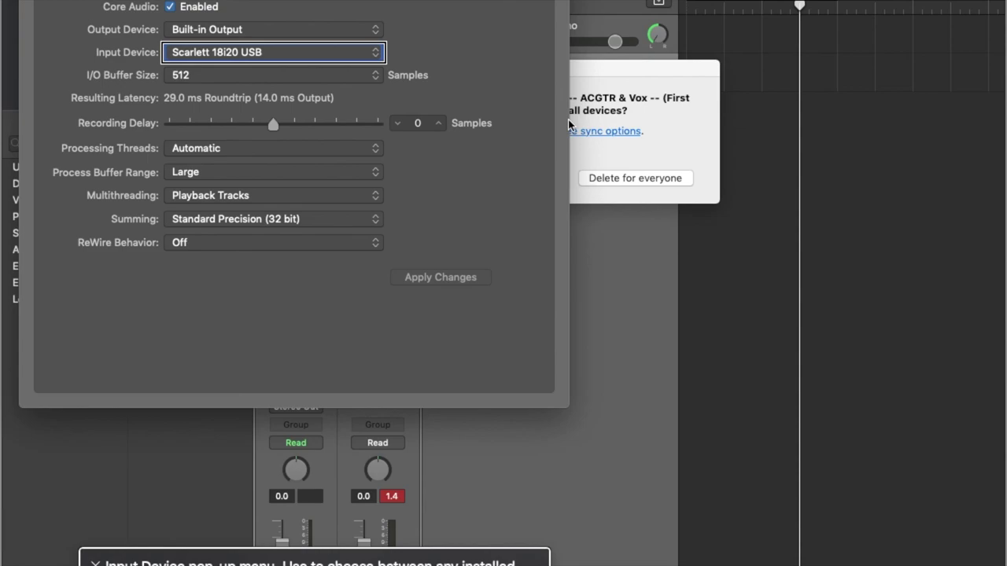
pyautogui.hotkey('ctrl', 'alt', 'Right')
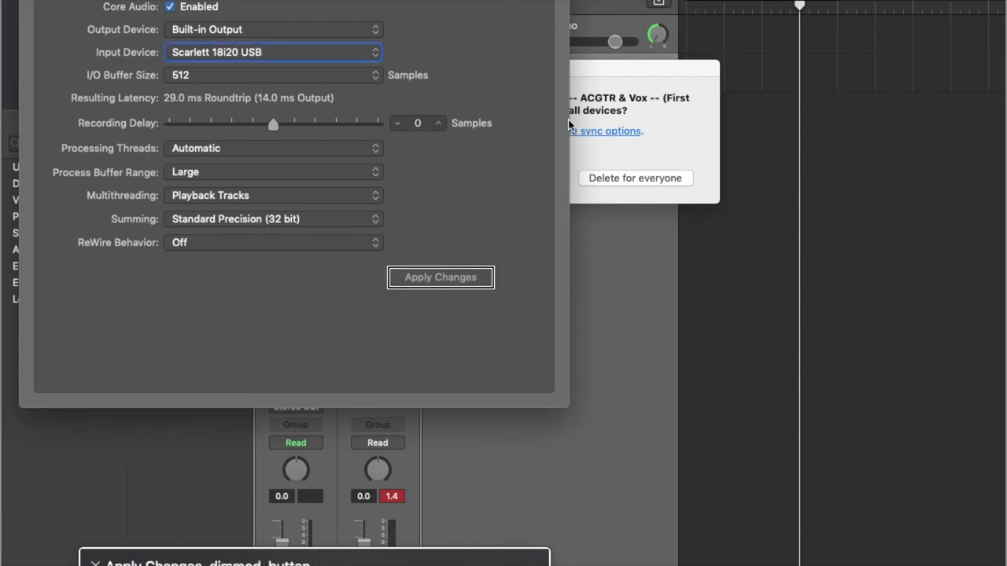